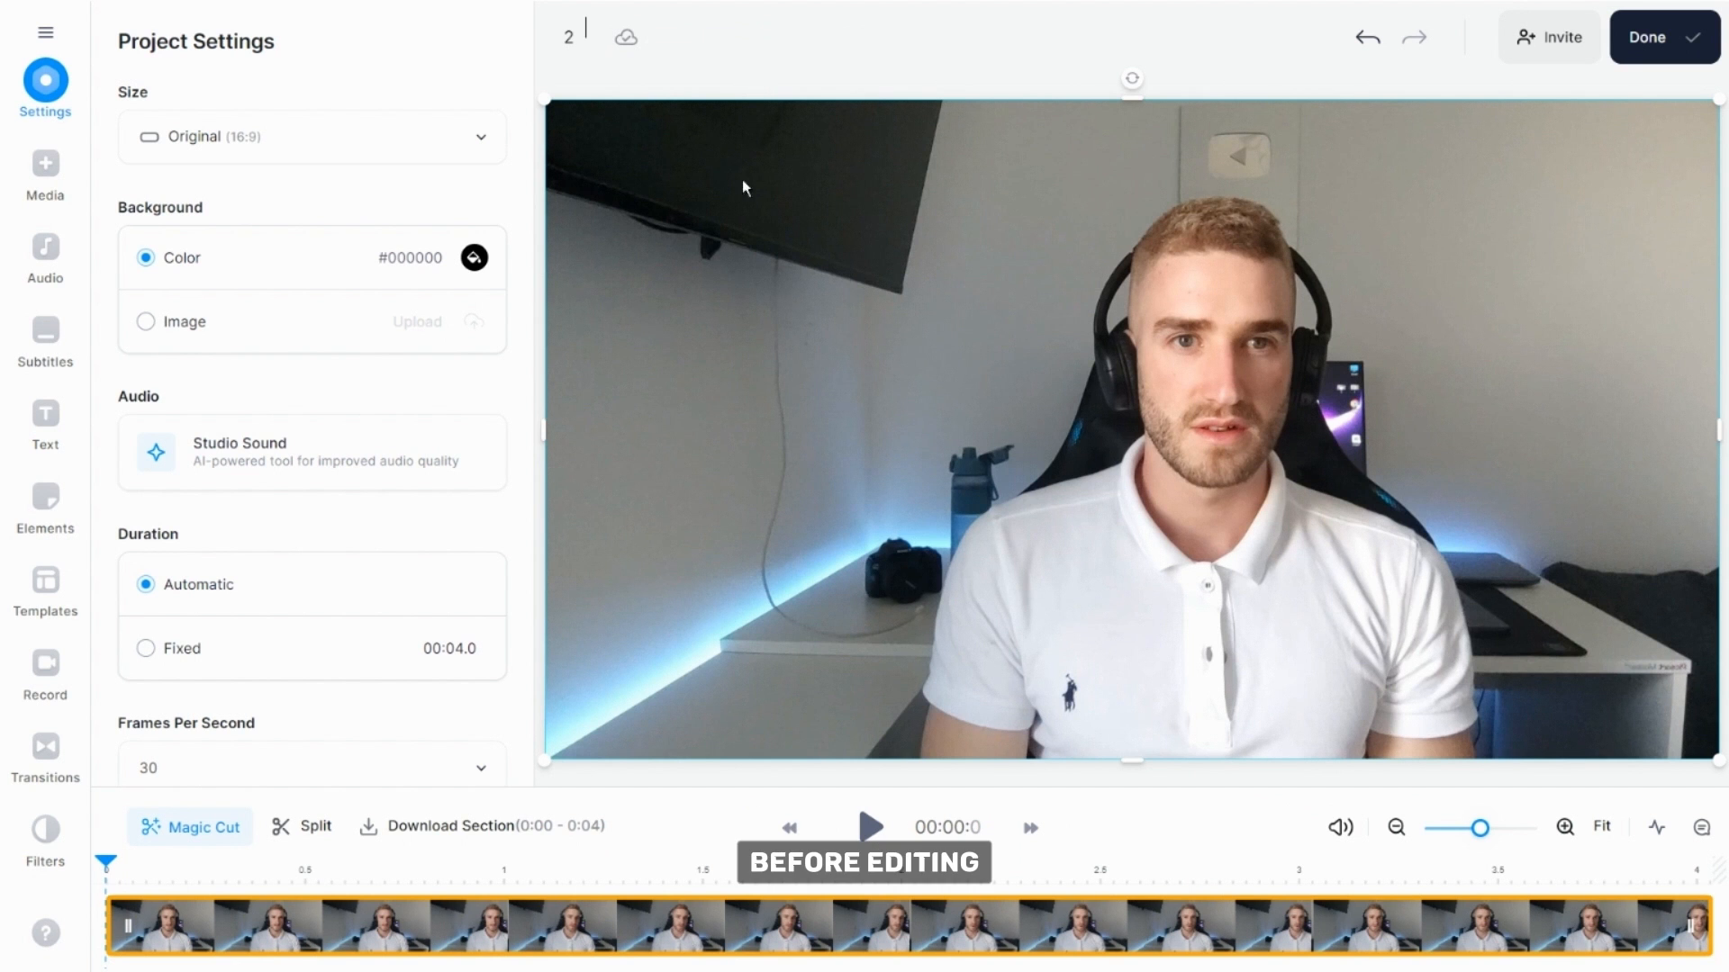
# - Preview the original clip and apply Eye Contact correction to it
pyautogui.click(873, 825)
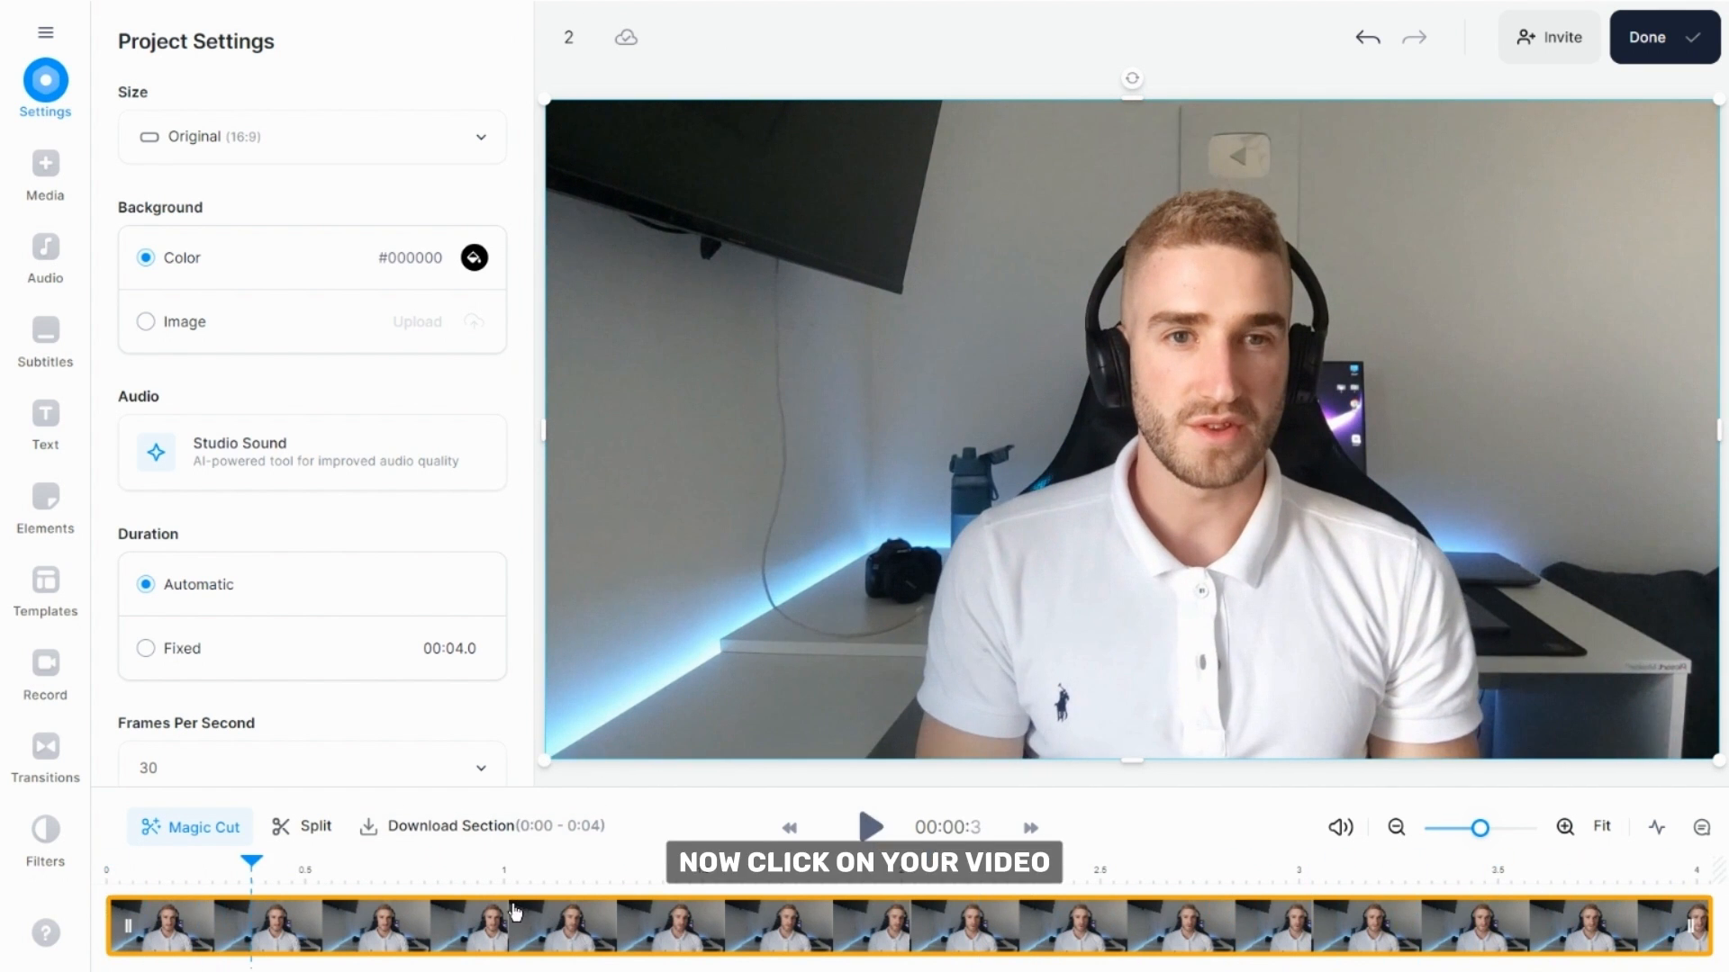
pyautogui.click(513, 906)
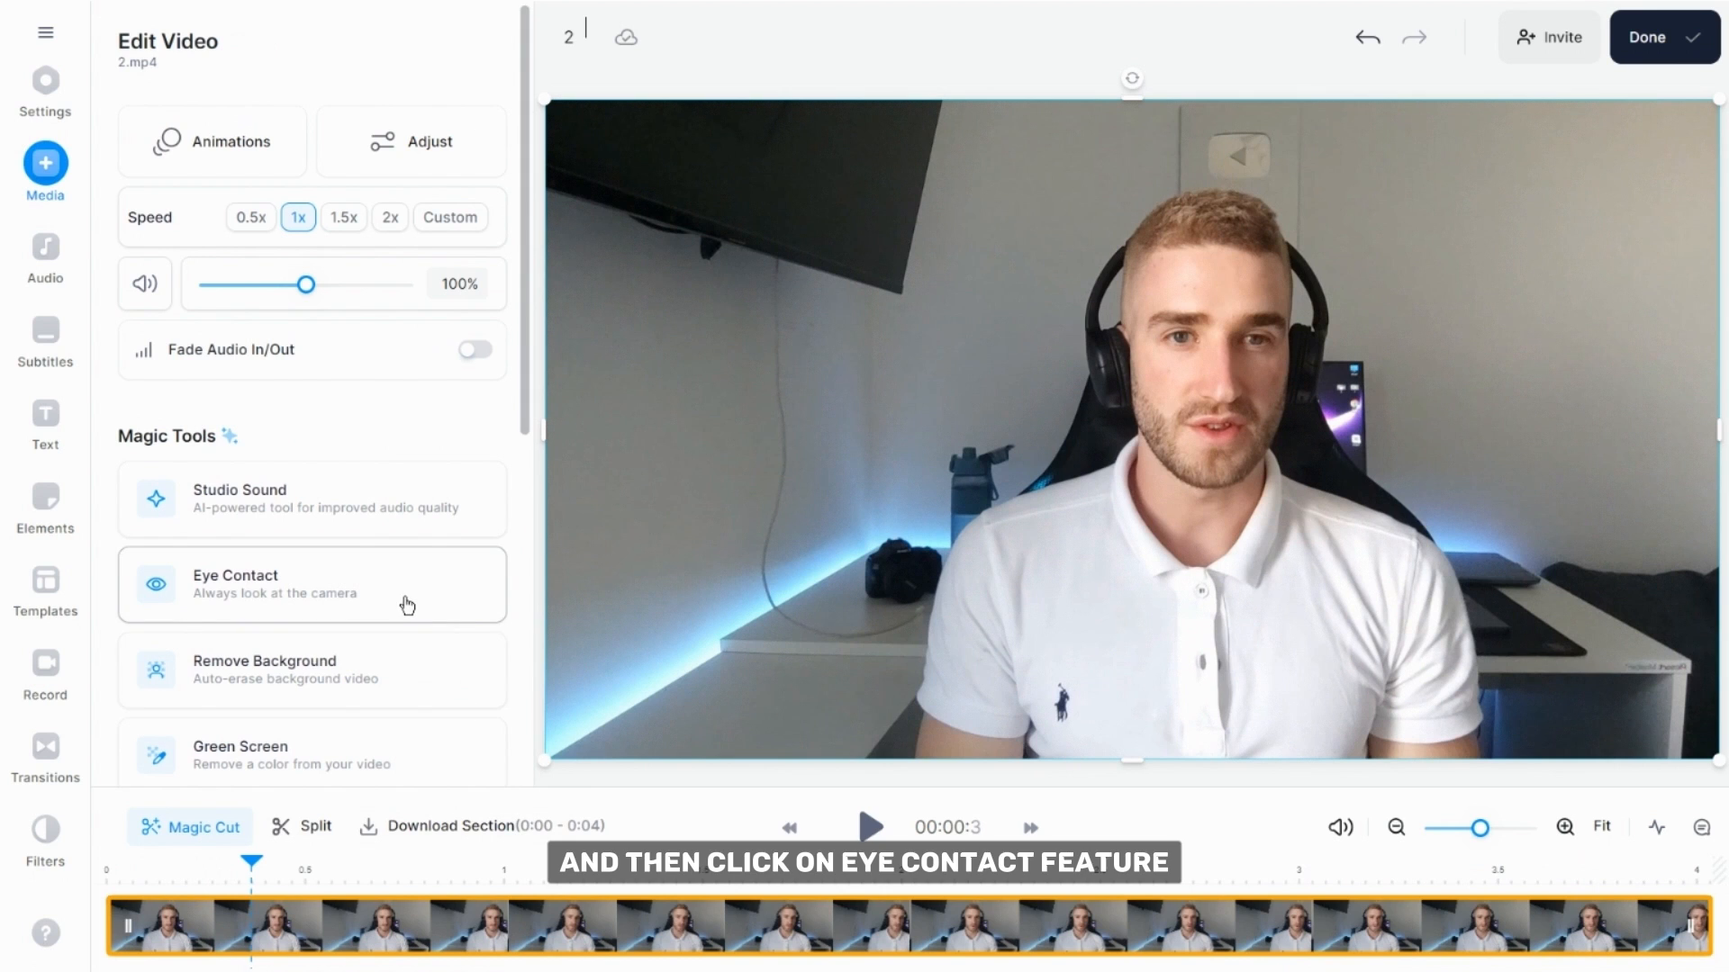
pyautogui.click(407, 608)
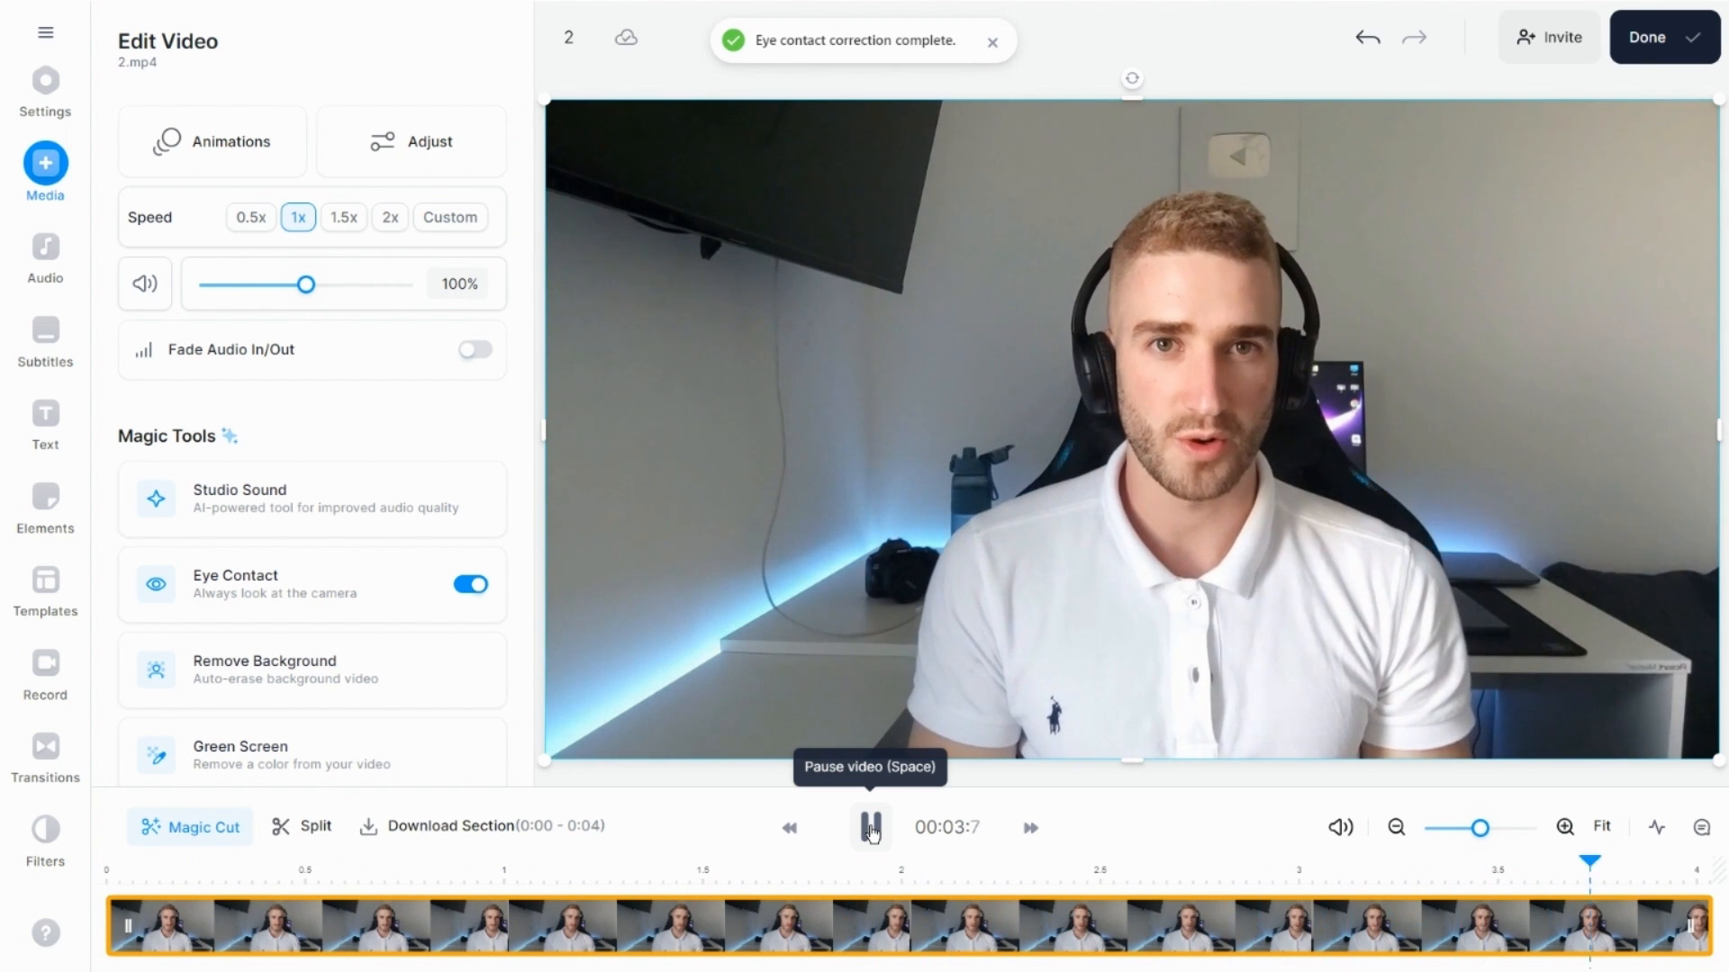
# - Compare the clip with Eye Contact off and on at several points, and play back the corrected version
pyautogui.click(783, 885)
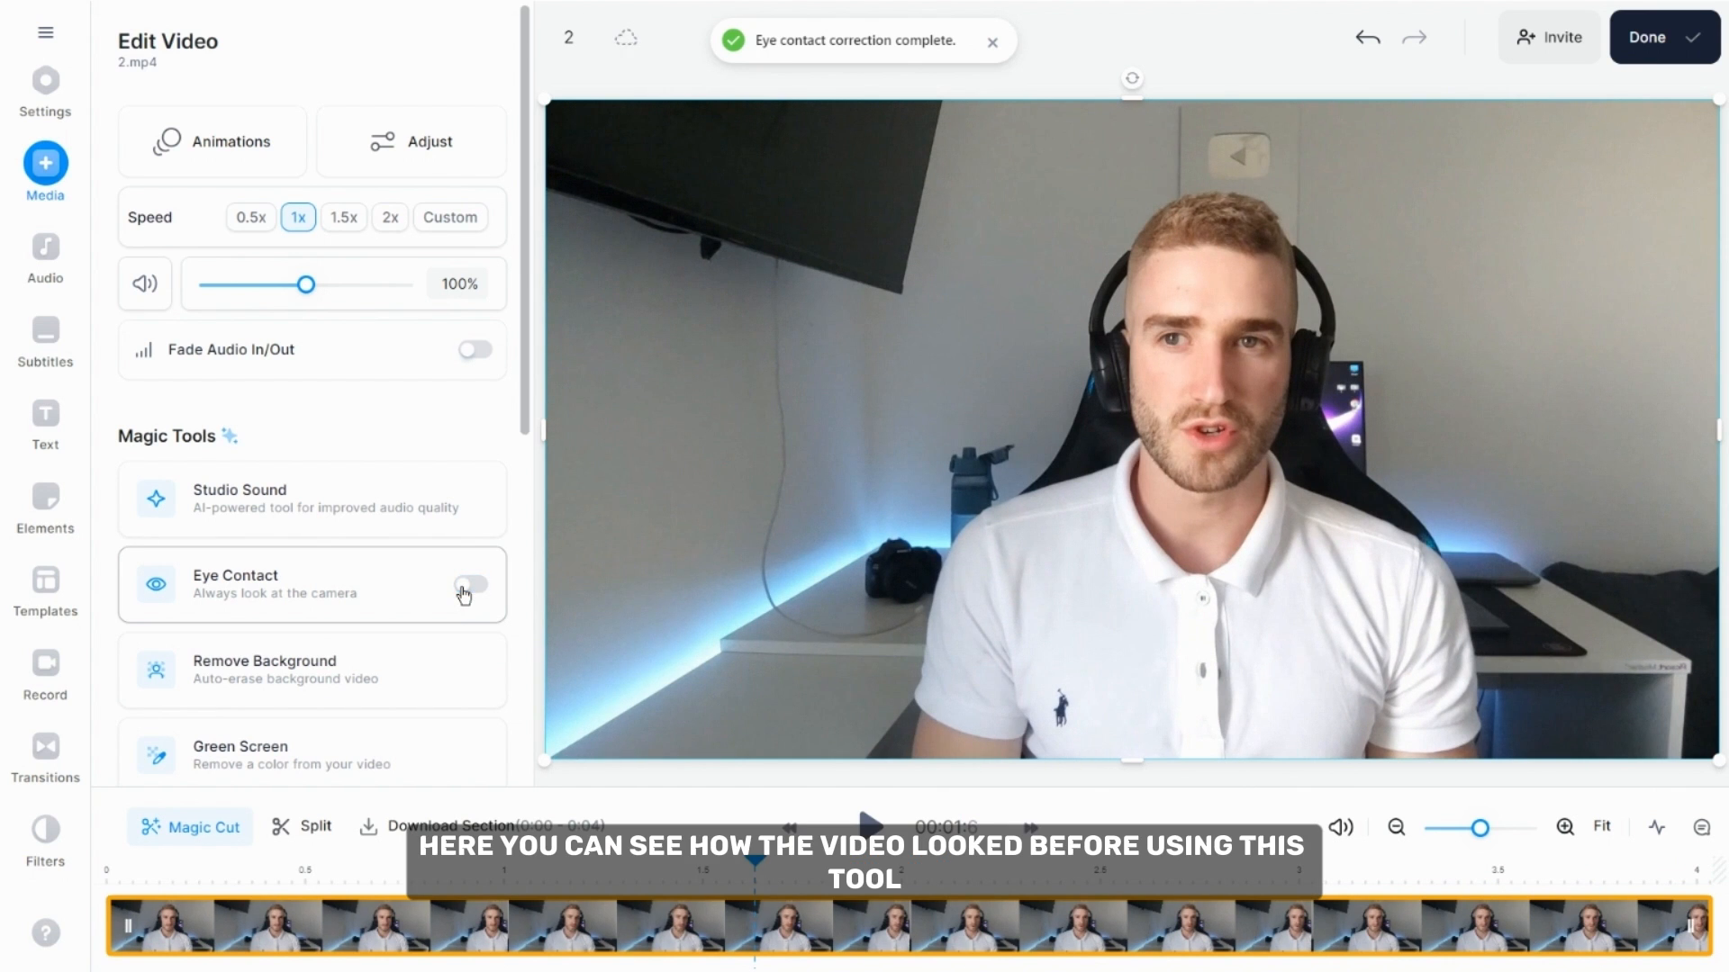
pyautogui.click(716, 871)
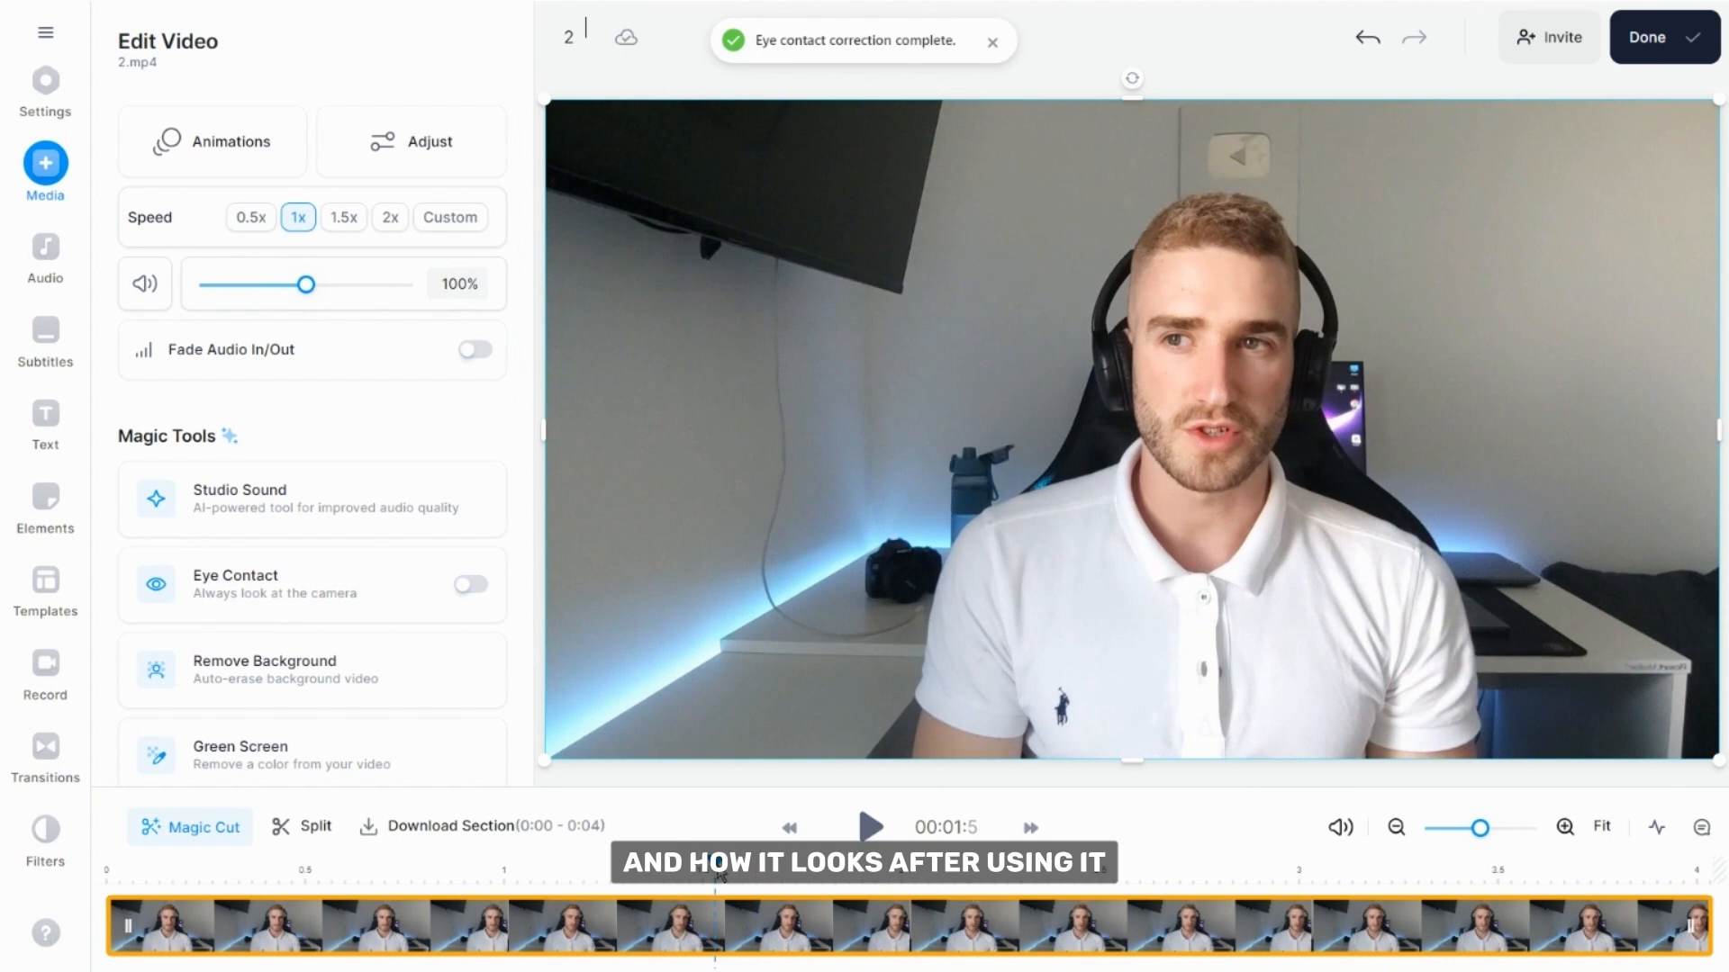
pyautogui.moveTo(667, 868); pyautogui.dragTo(669, 867)
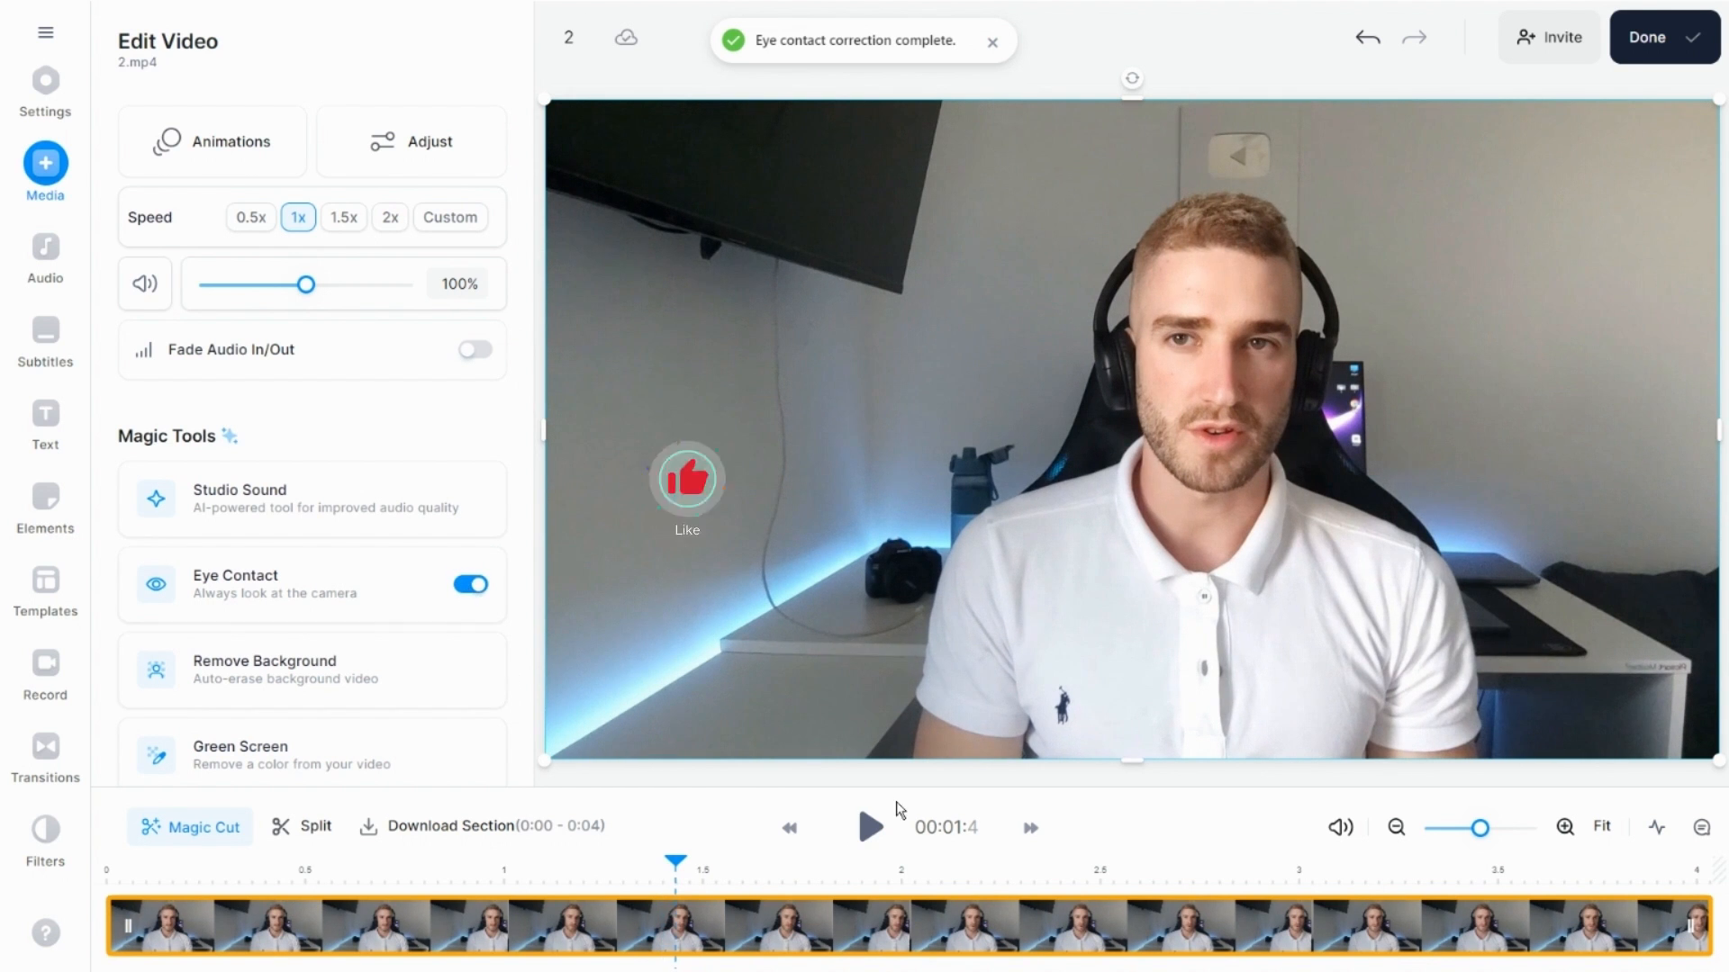
pyautogui.click(871, 827)
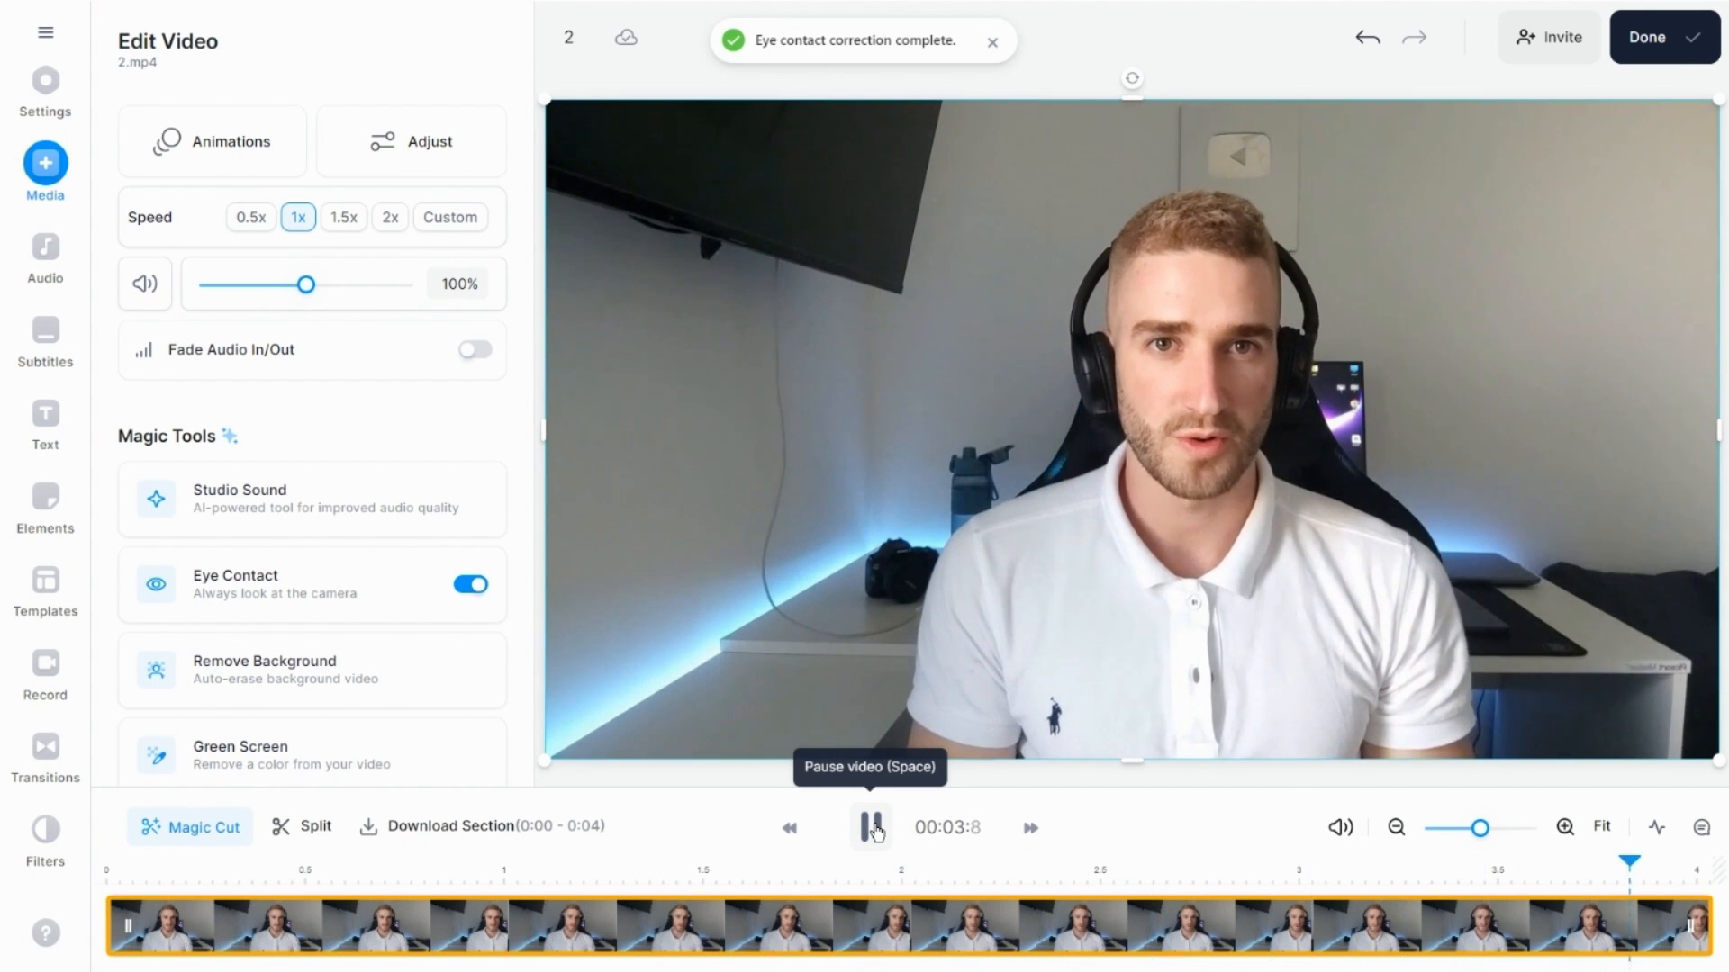
pyautogui.click(871, 827)
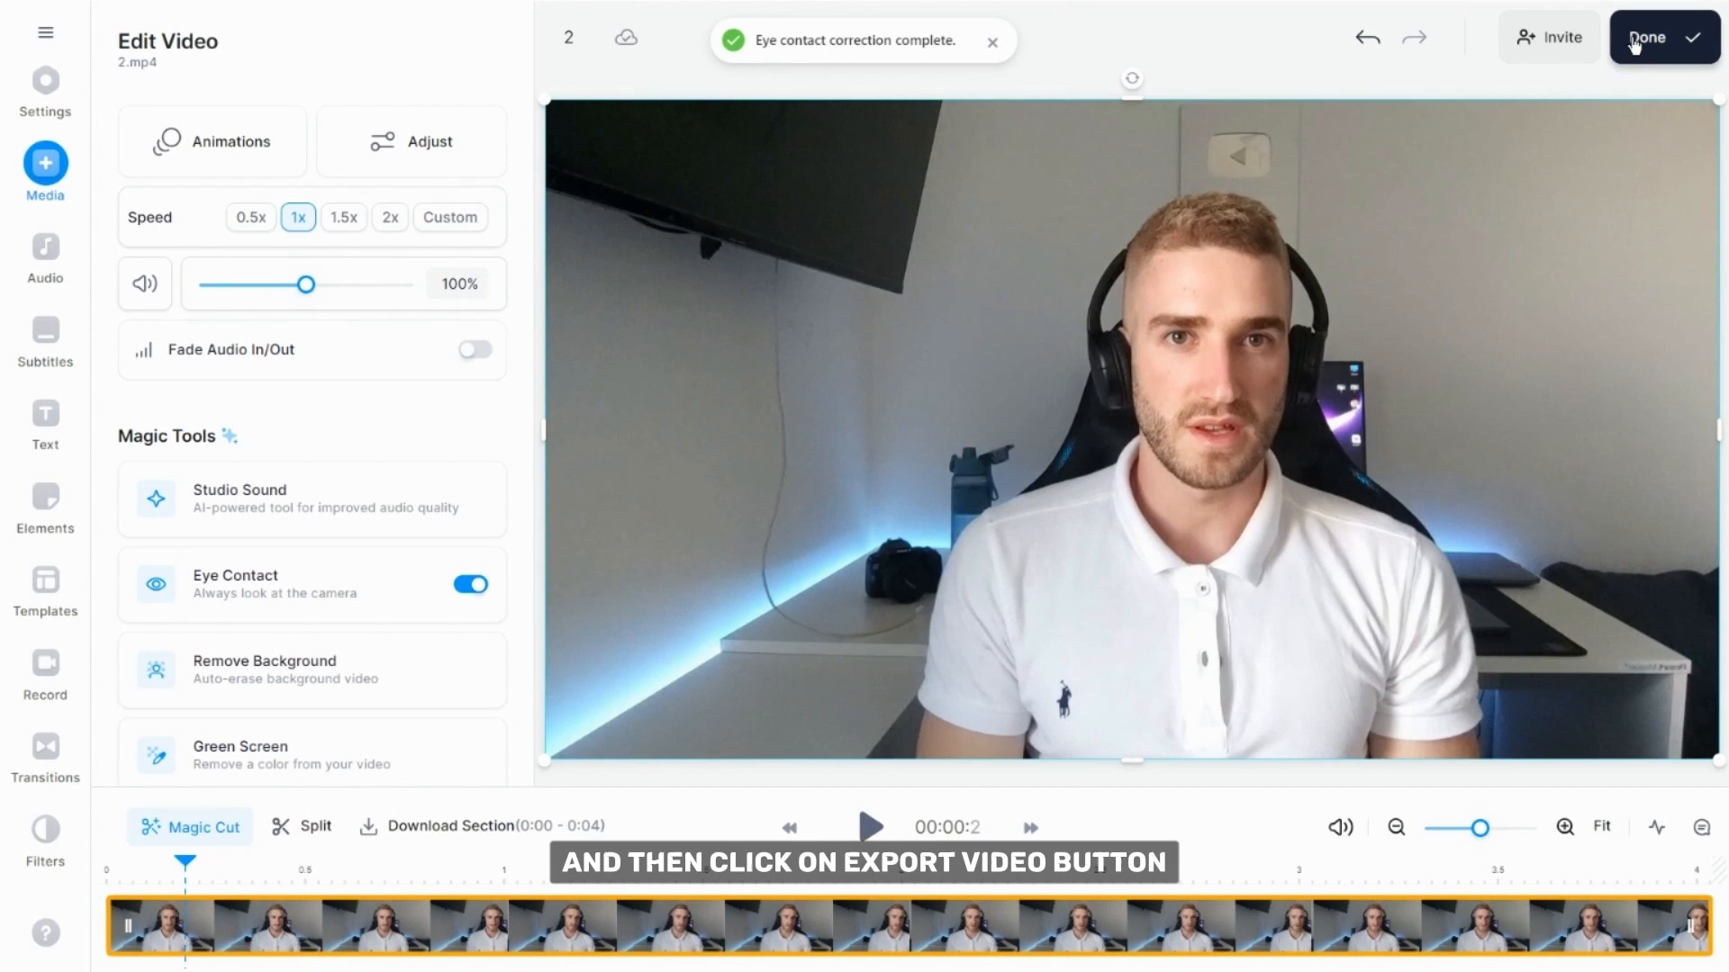
# - Export the eye-contact-corrected video at Standard quality and download it in MP4 format
pyautogui.click(1635, 43)
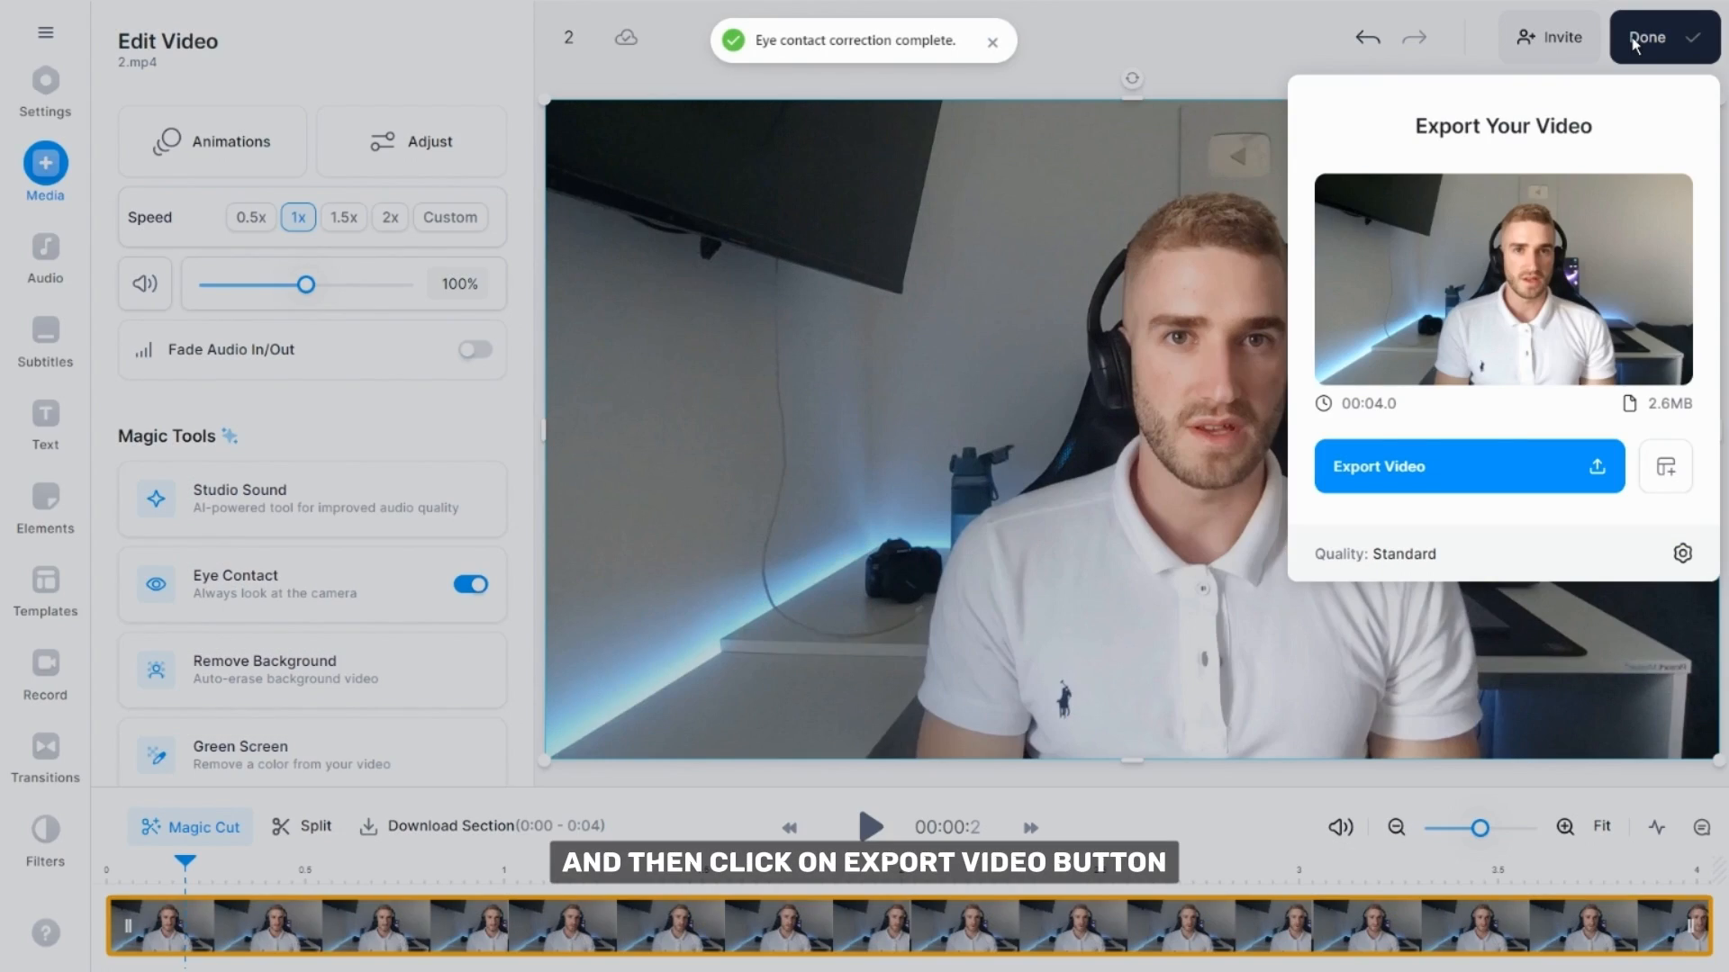
pyautogui.click(1444, 472)
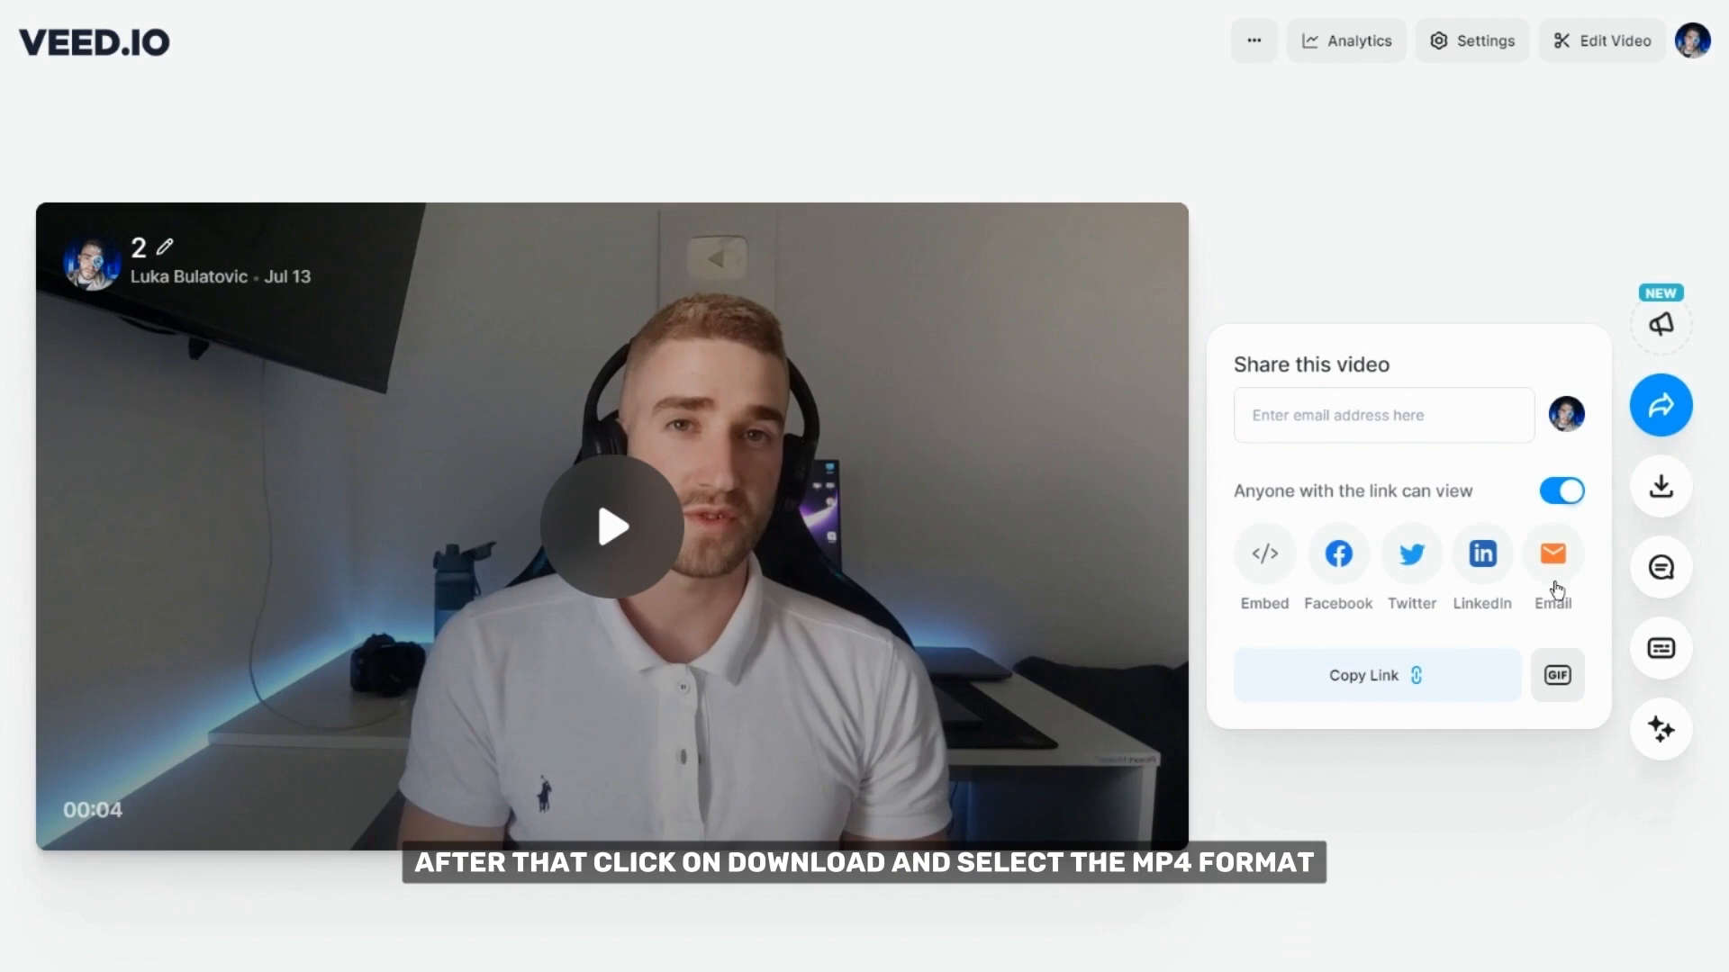
pyautogui.click(1650, 493)
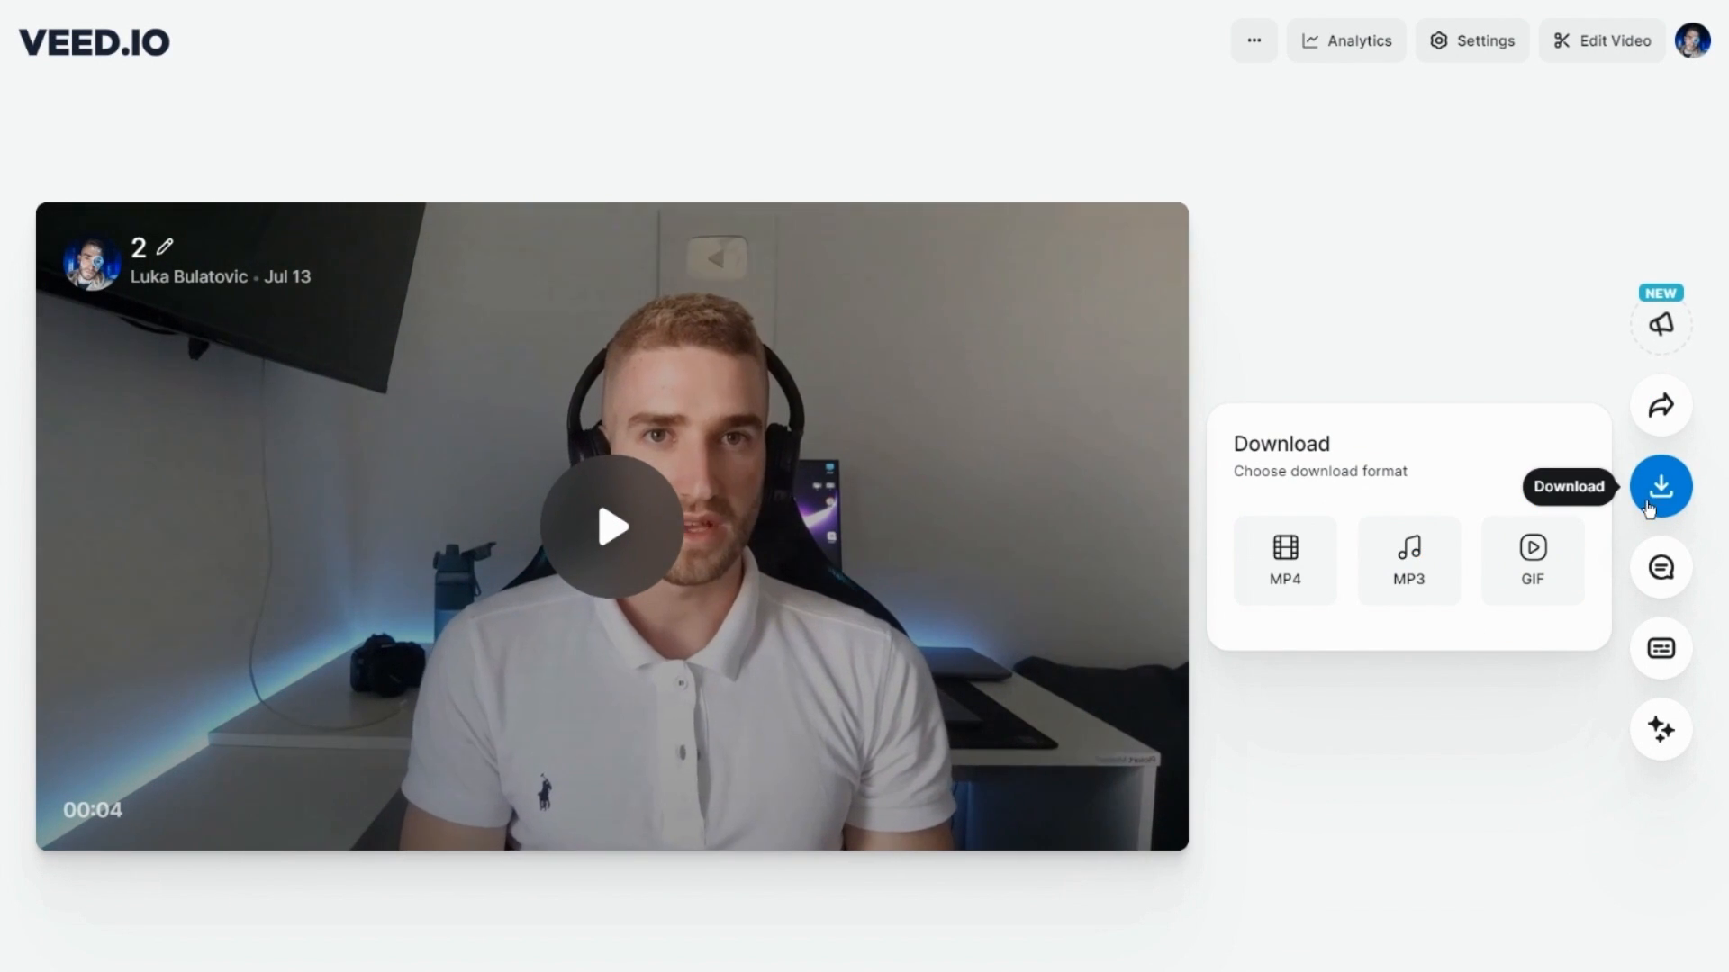
pyautogui.click(1273, 576)
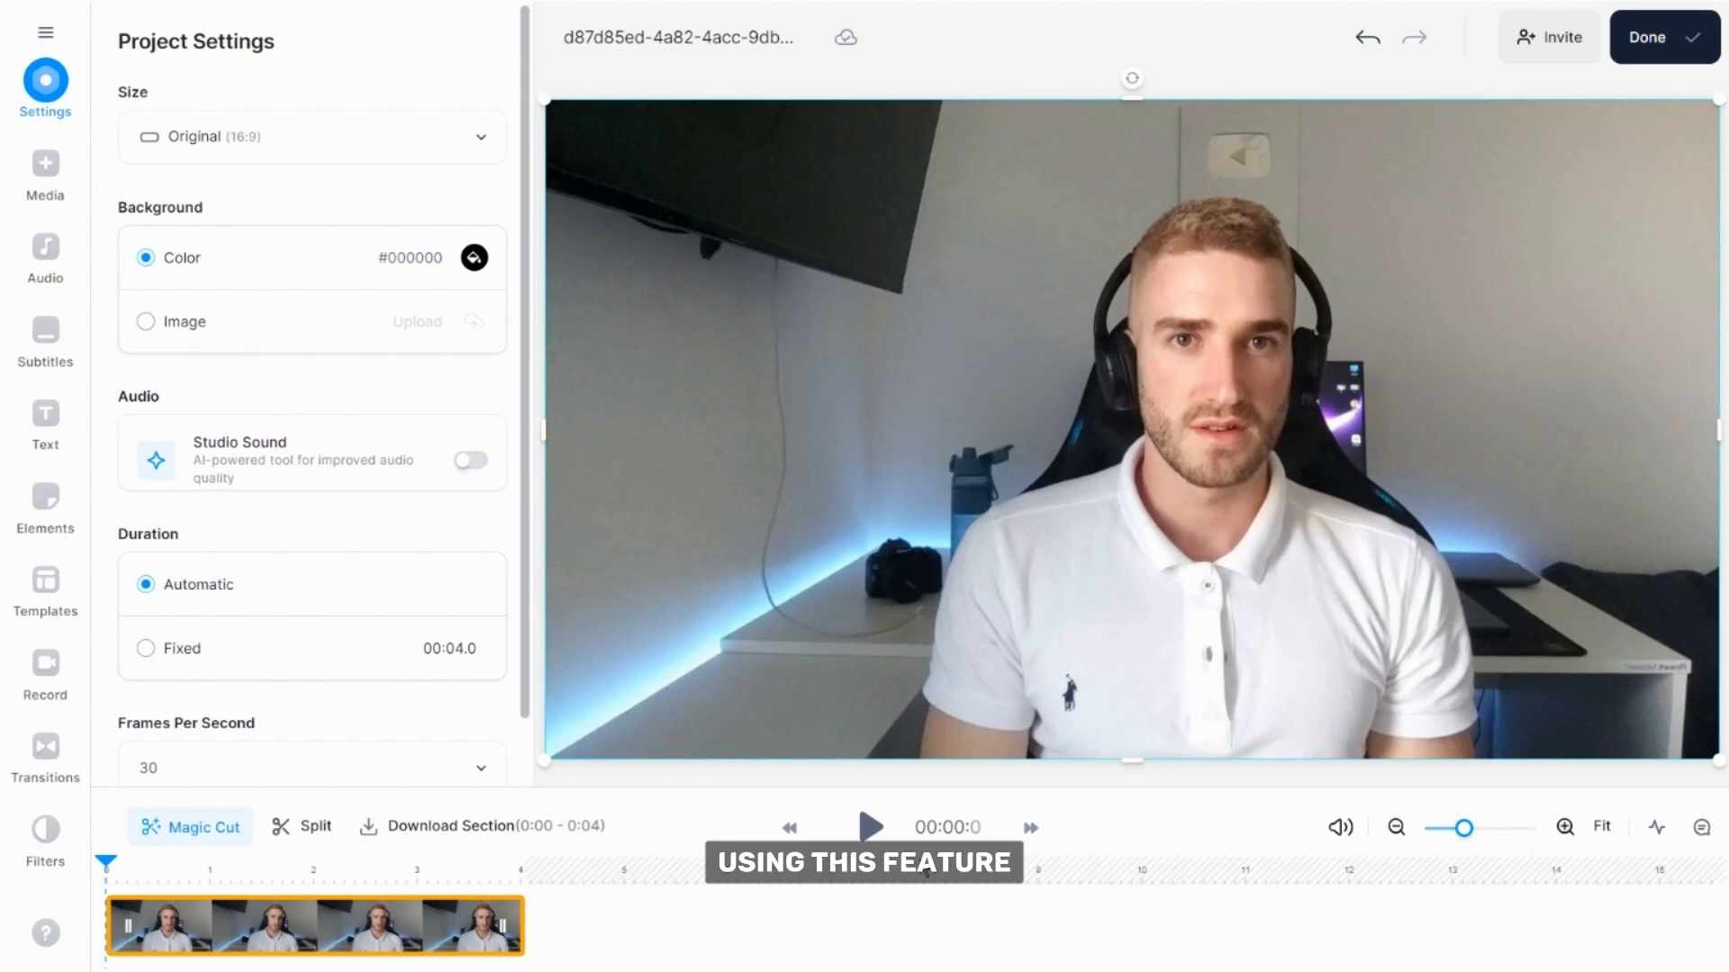
# - Enable Studio Sound for the project and compare the video's audio with and without it
pyautogui.click(870, 826)
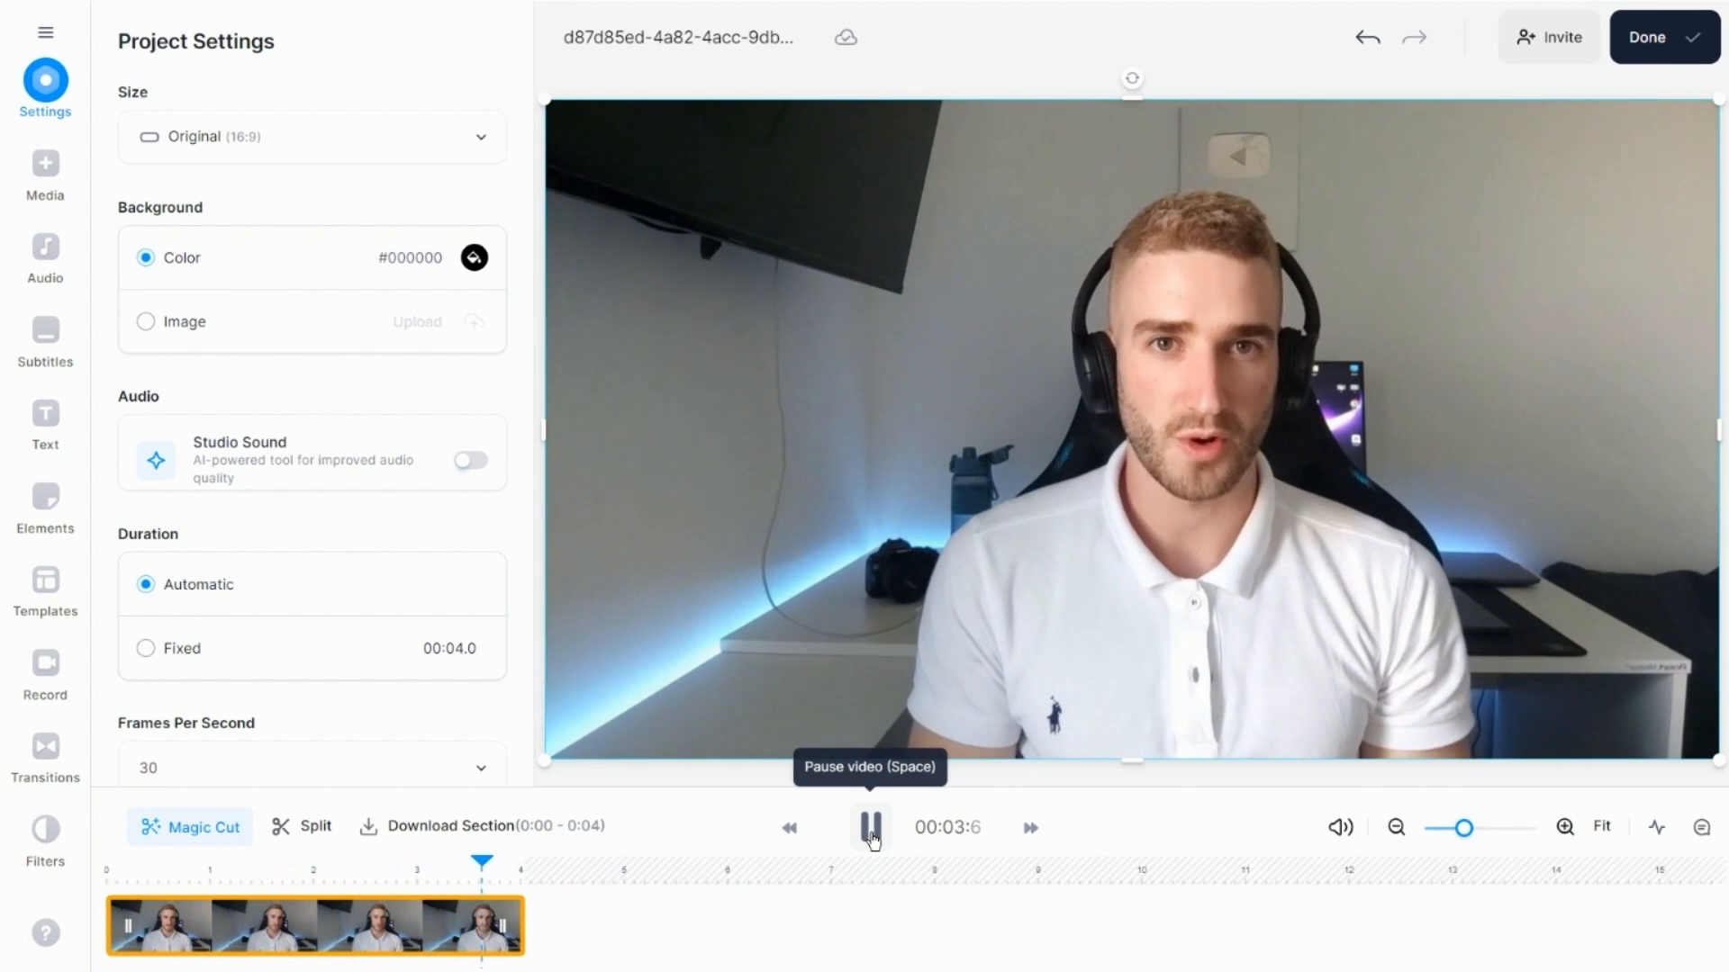
pyautogui.click(870, 827)
pyautogui.click(471, 461)
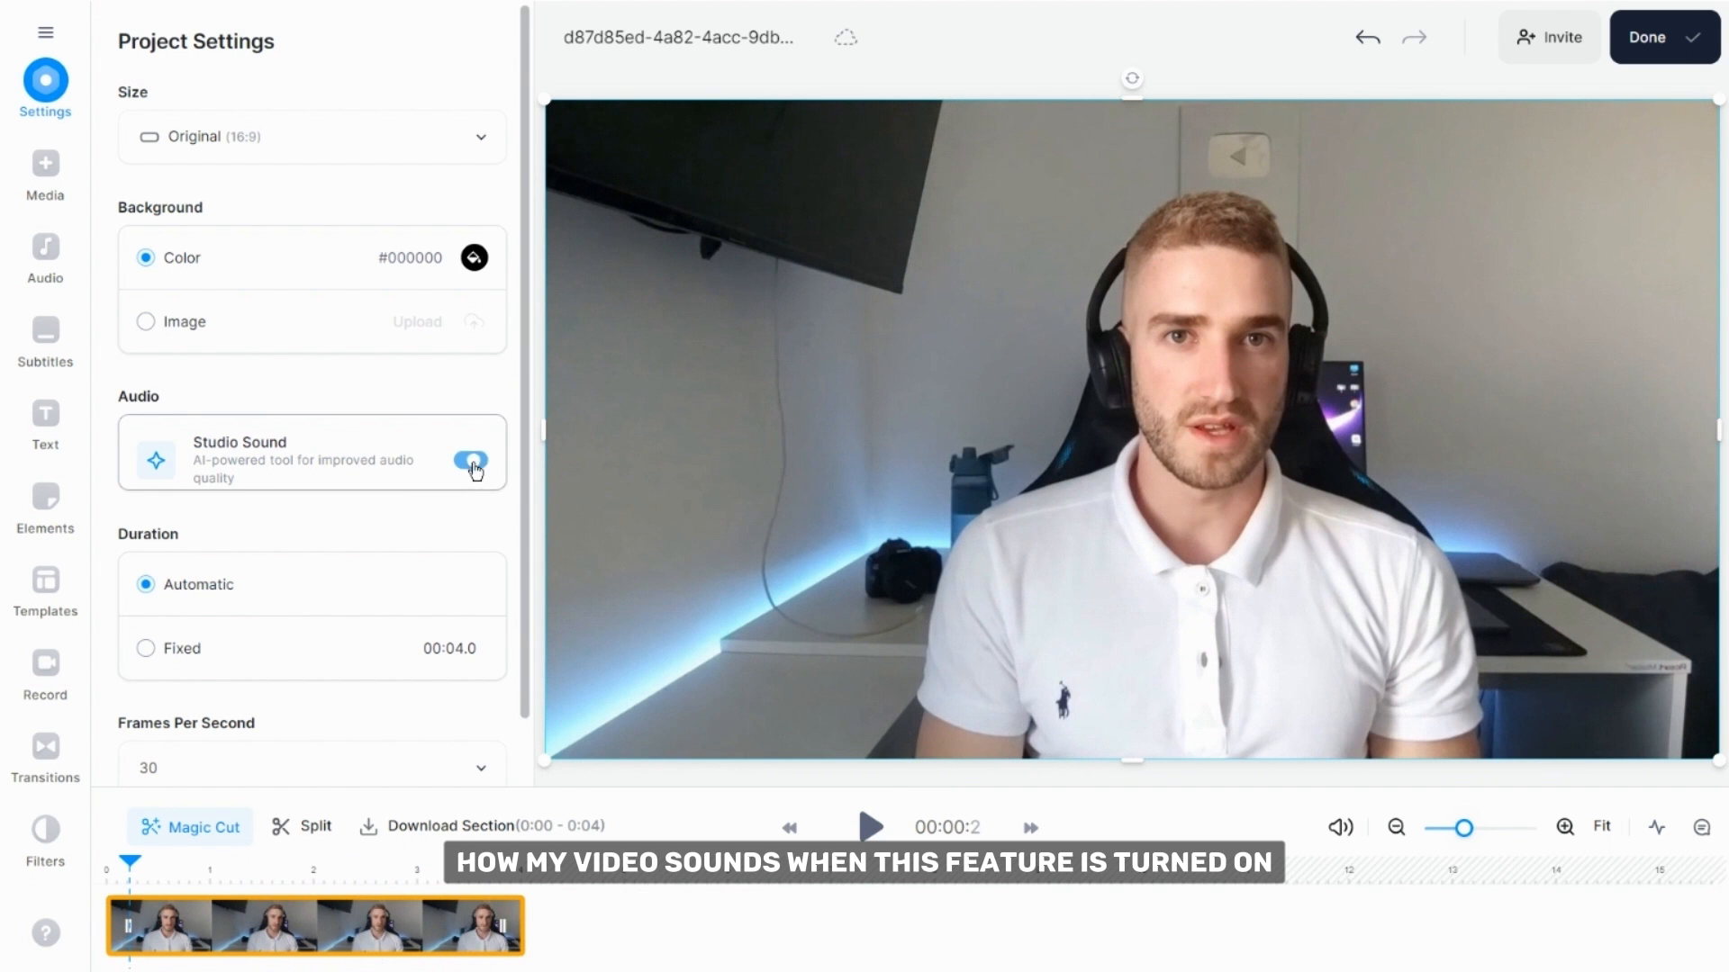
pyautogui.click(869, 827)
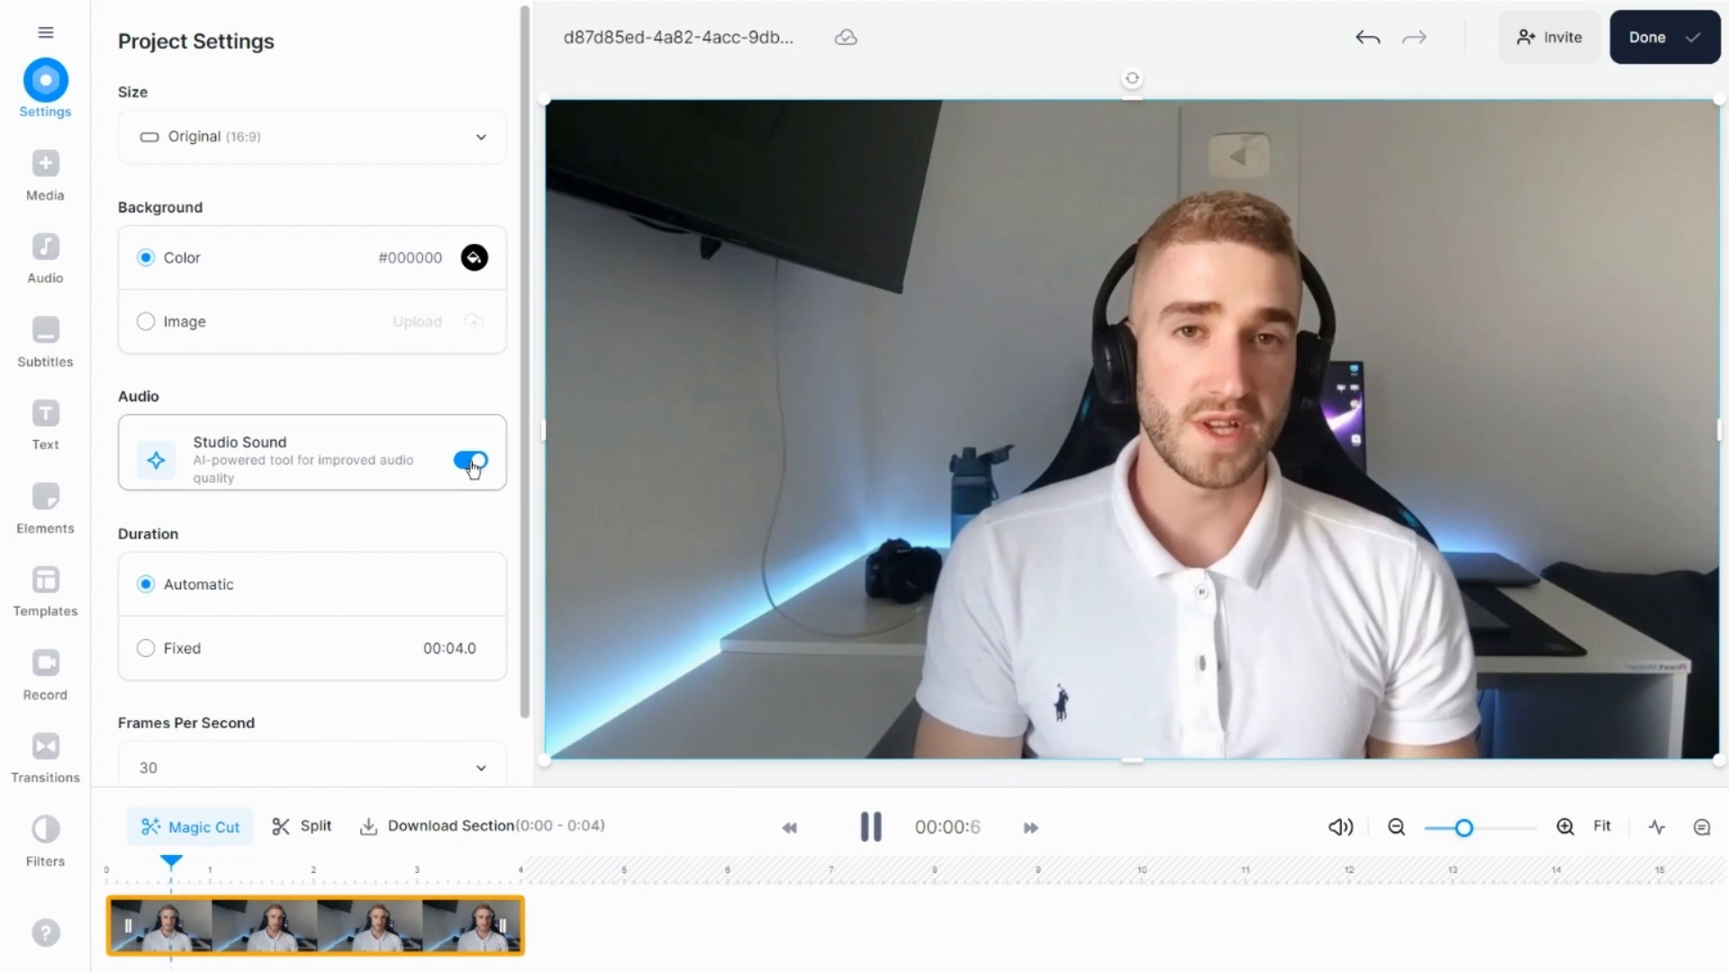
pyautogui.click(471, 461)
pyautogui.click(471, 461)
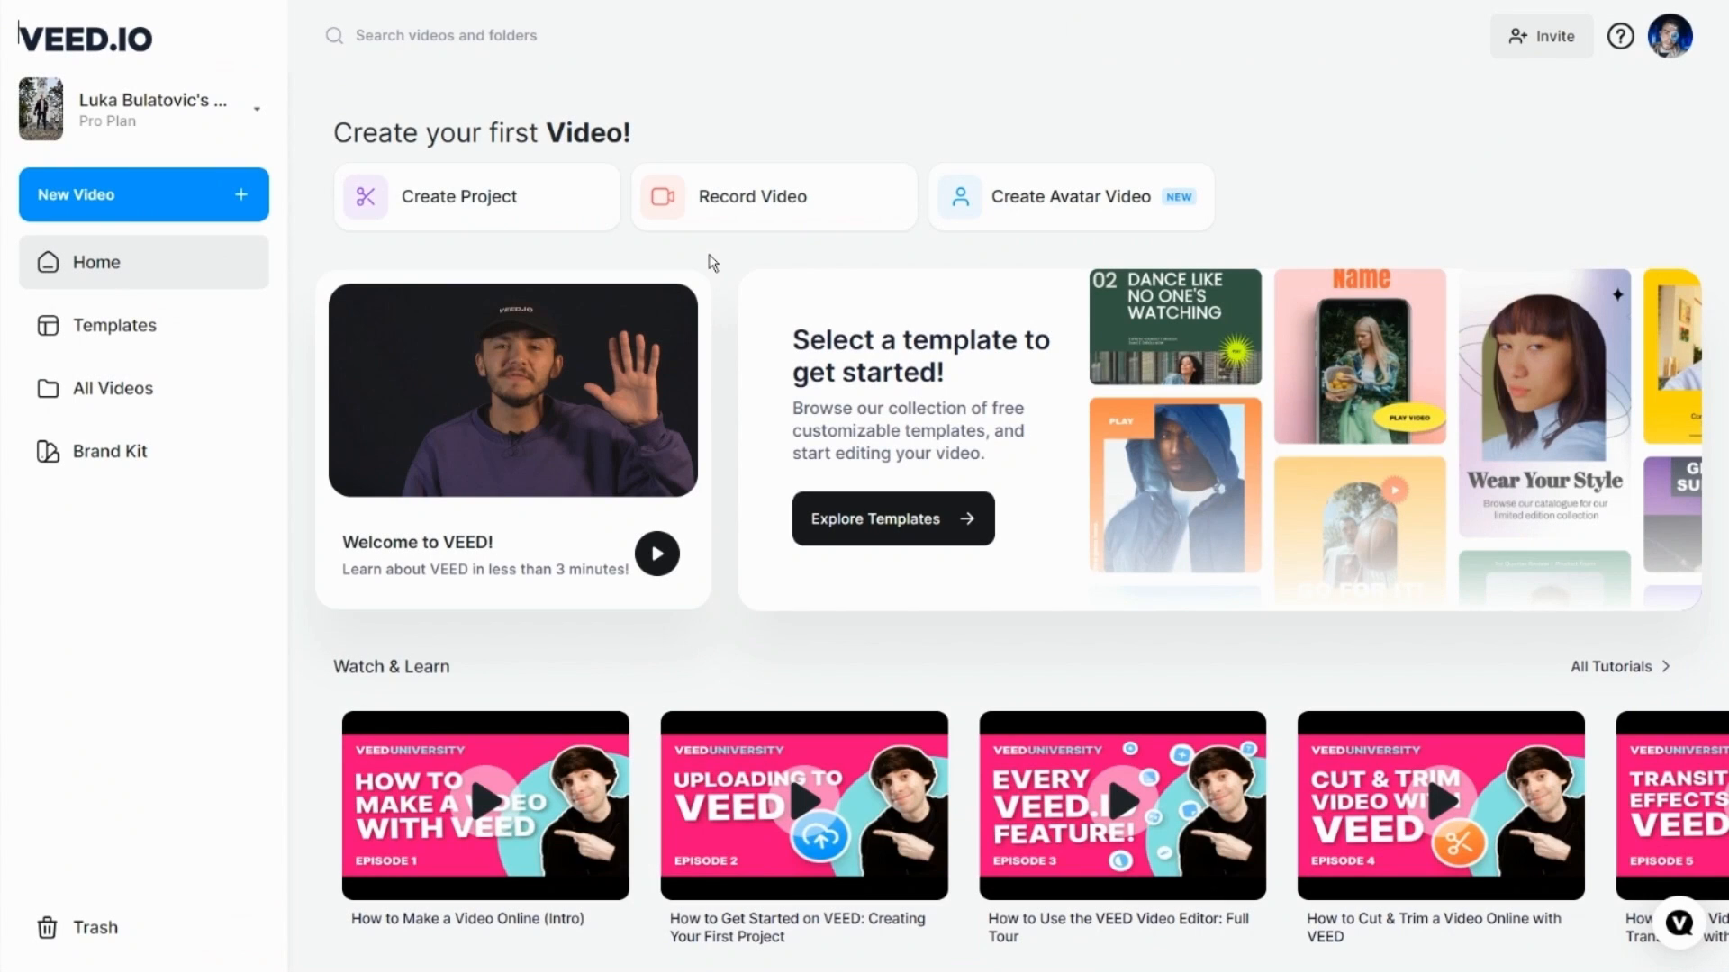
# - Create a new project from the home page and upload the intro video file into it
pyautogui.click(543, 221)
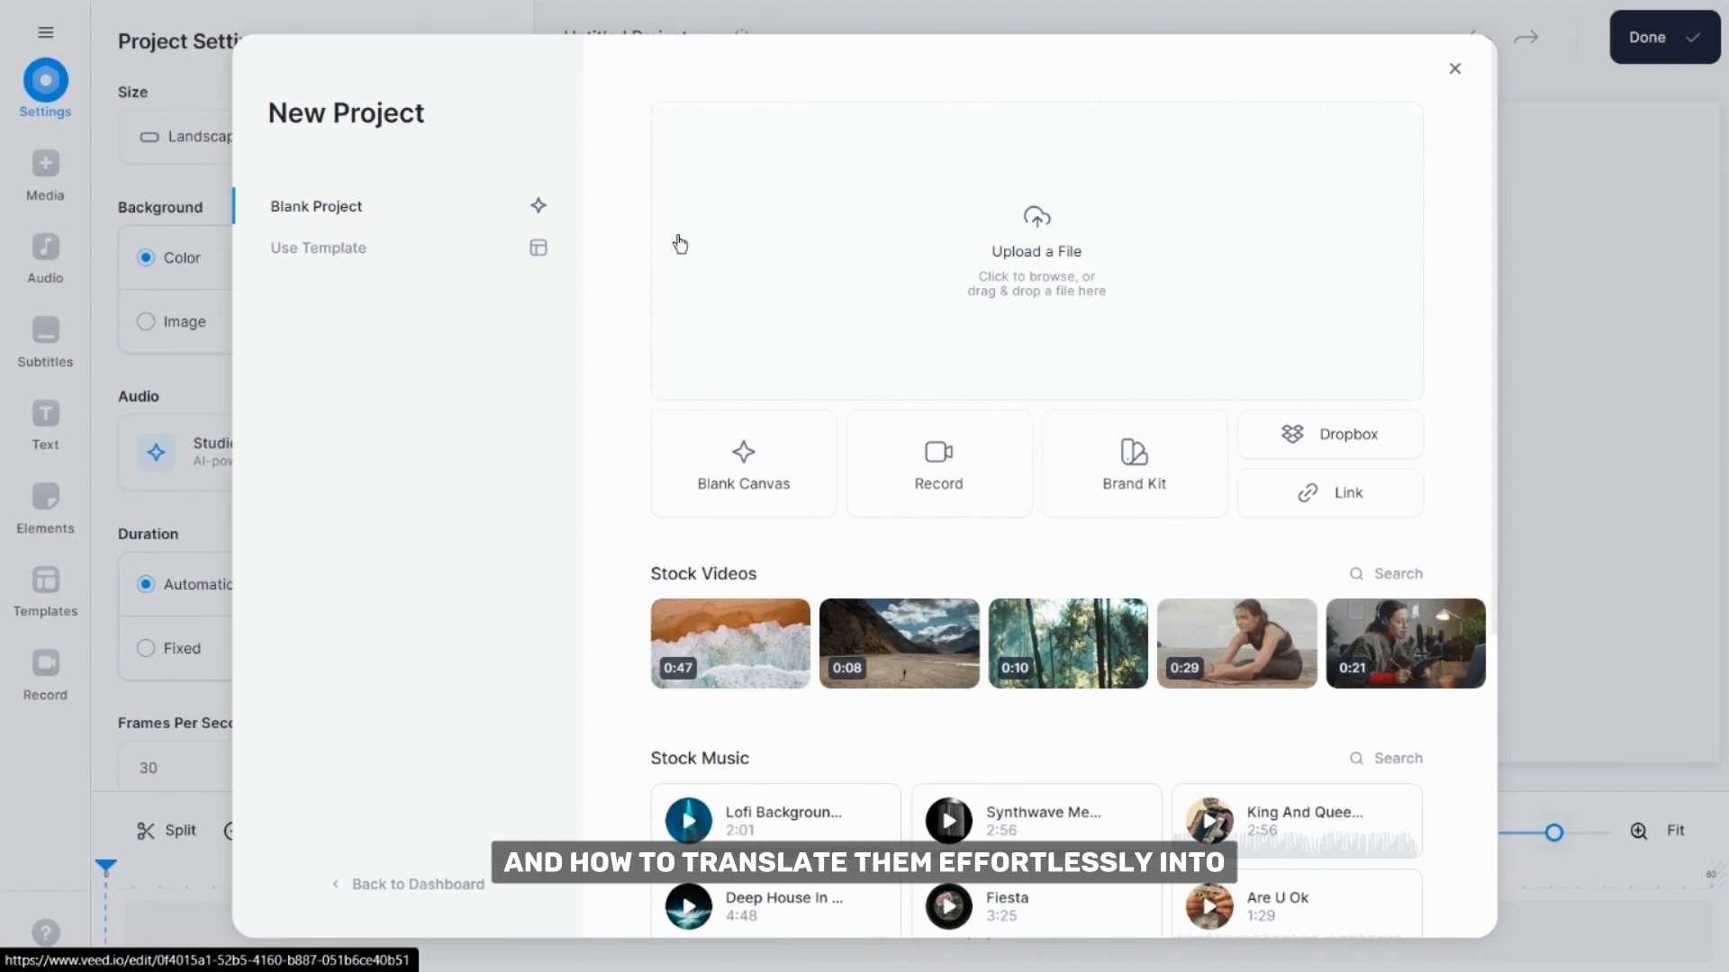
pyautogui.click(792, 255)
pyautogui.doubleClick(283, 225)
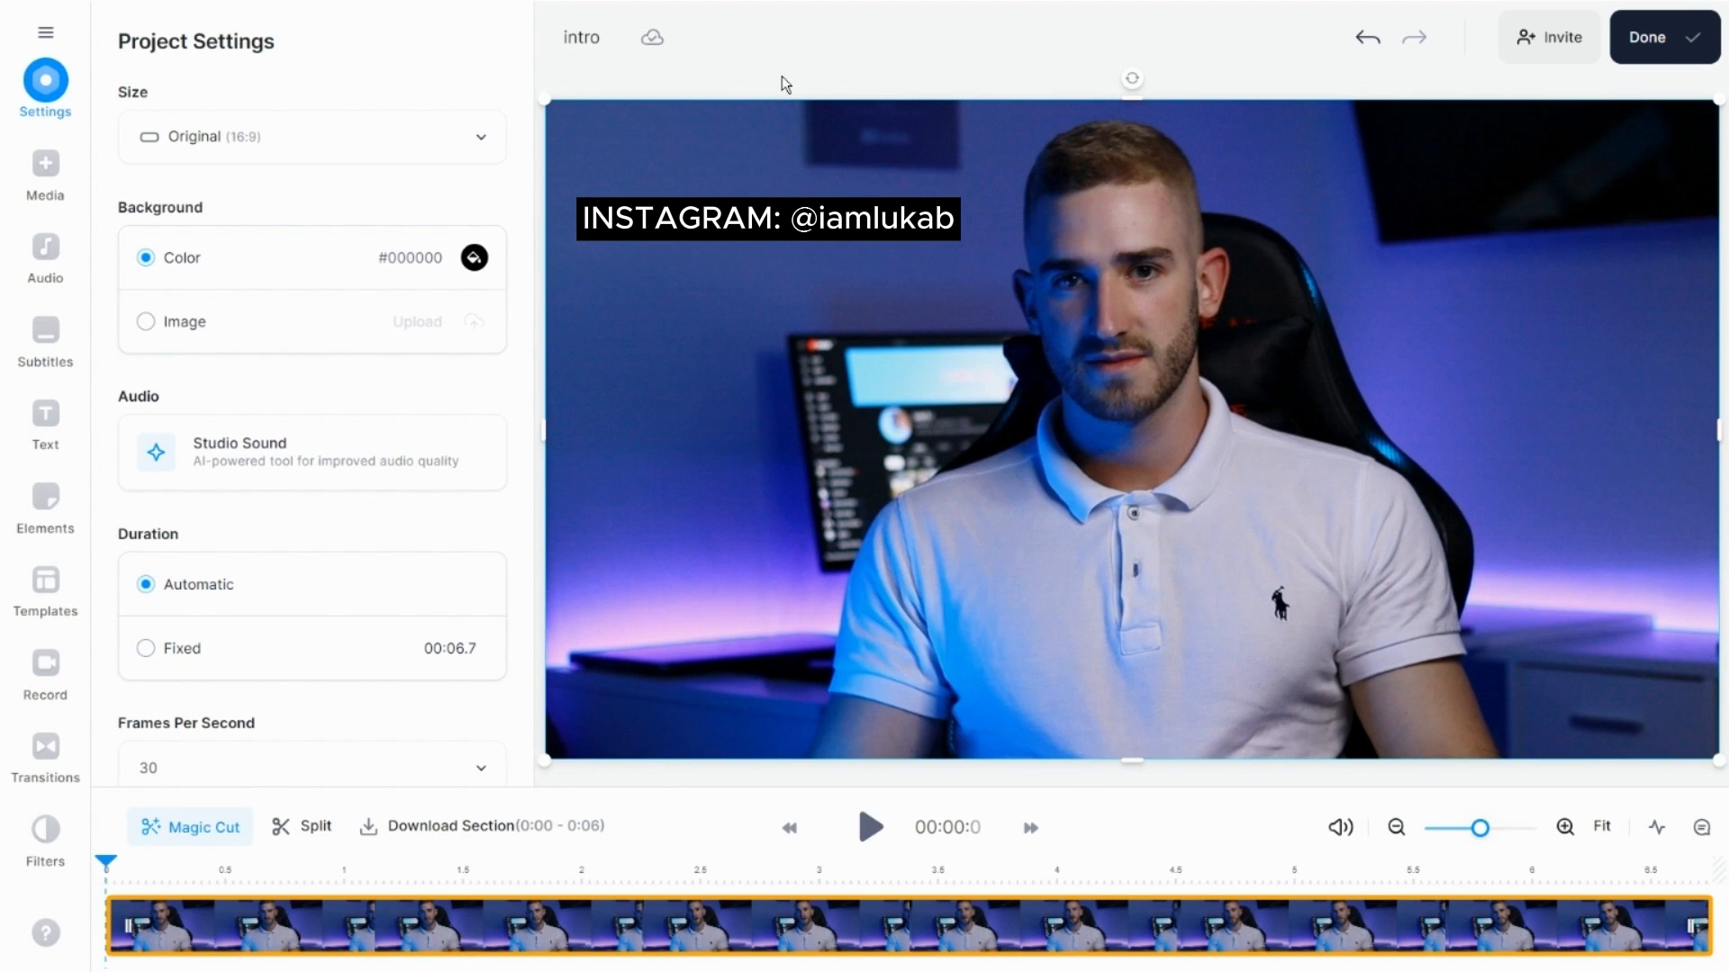
# - Adjust the timeline scale for the intro clip and play it back without subtitles
pyautogui.click(1459, 829)
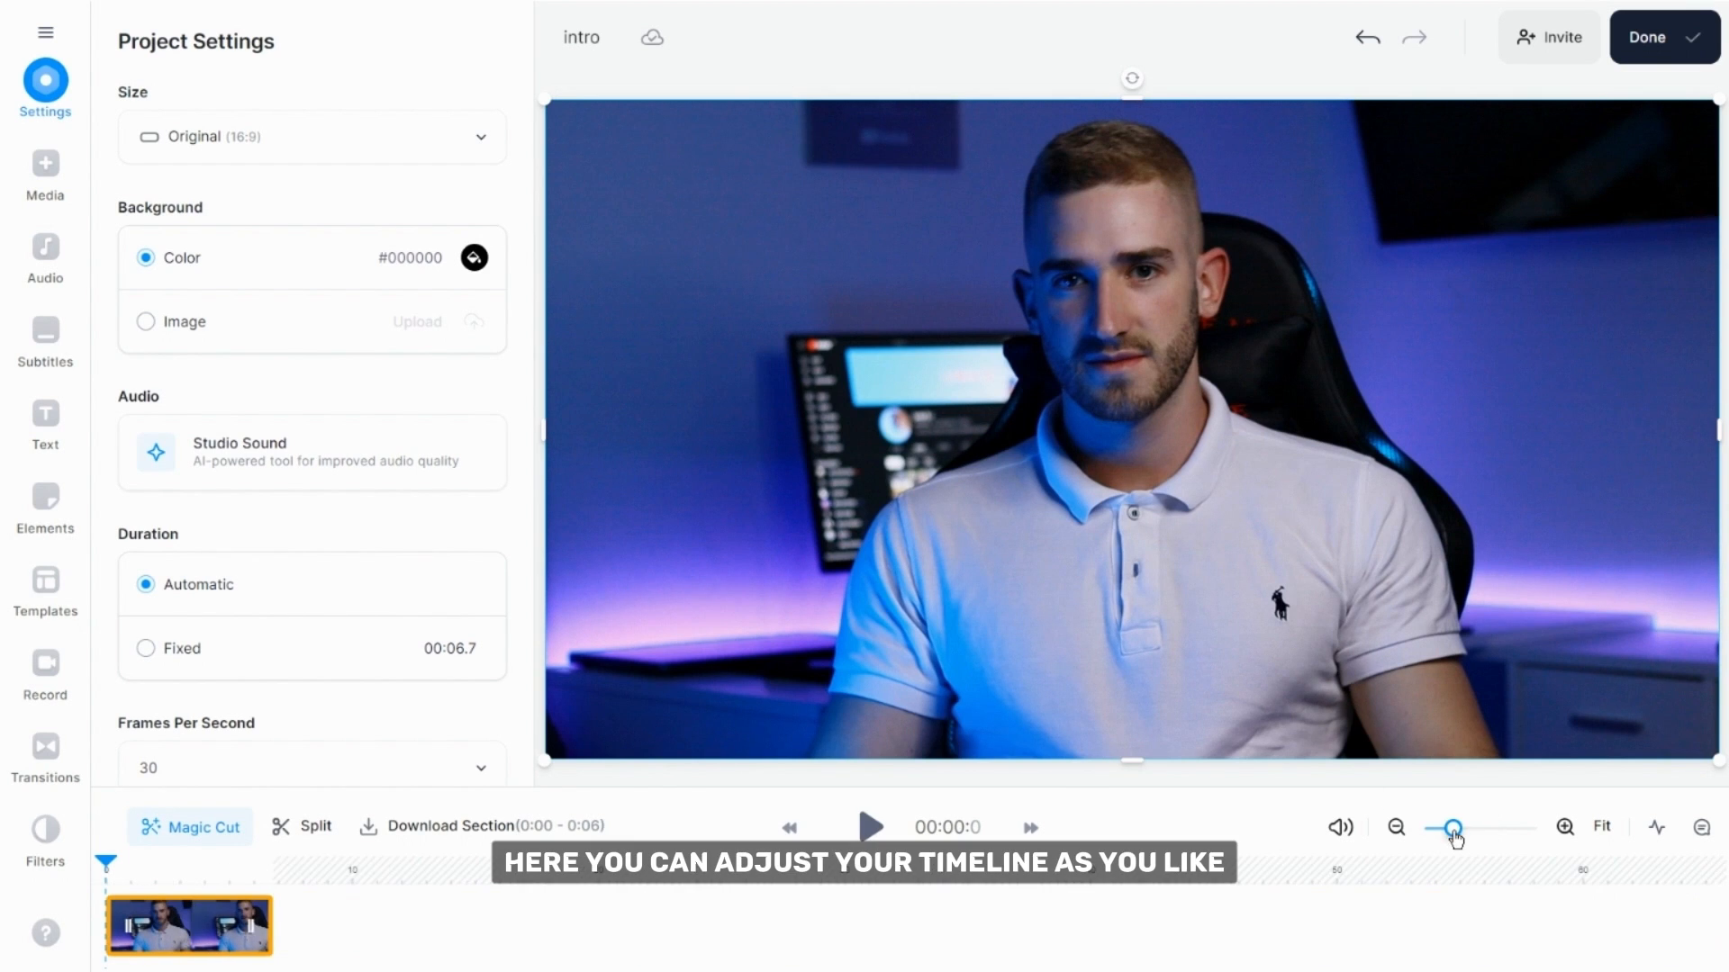
pyautogui.moveTo(1461, 837); pyautogui.dragTo(1472, 841)
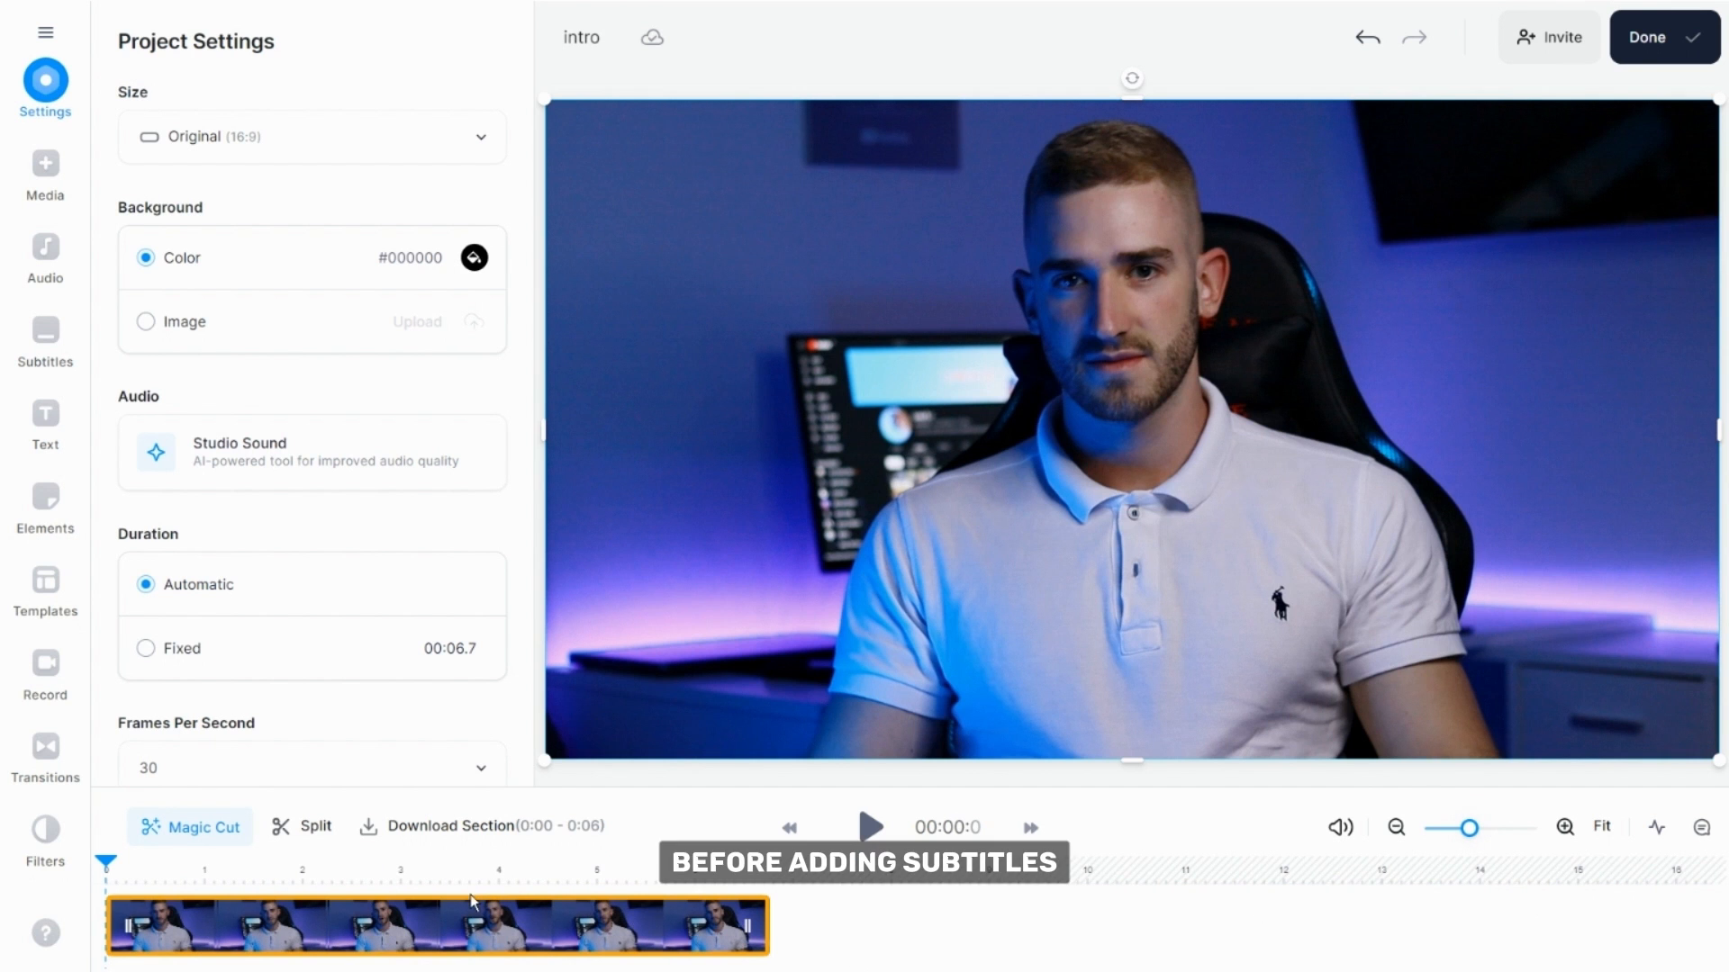
pyautogui.click(866, 828)
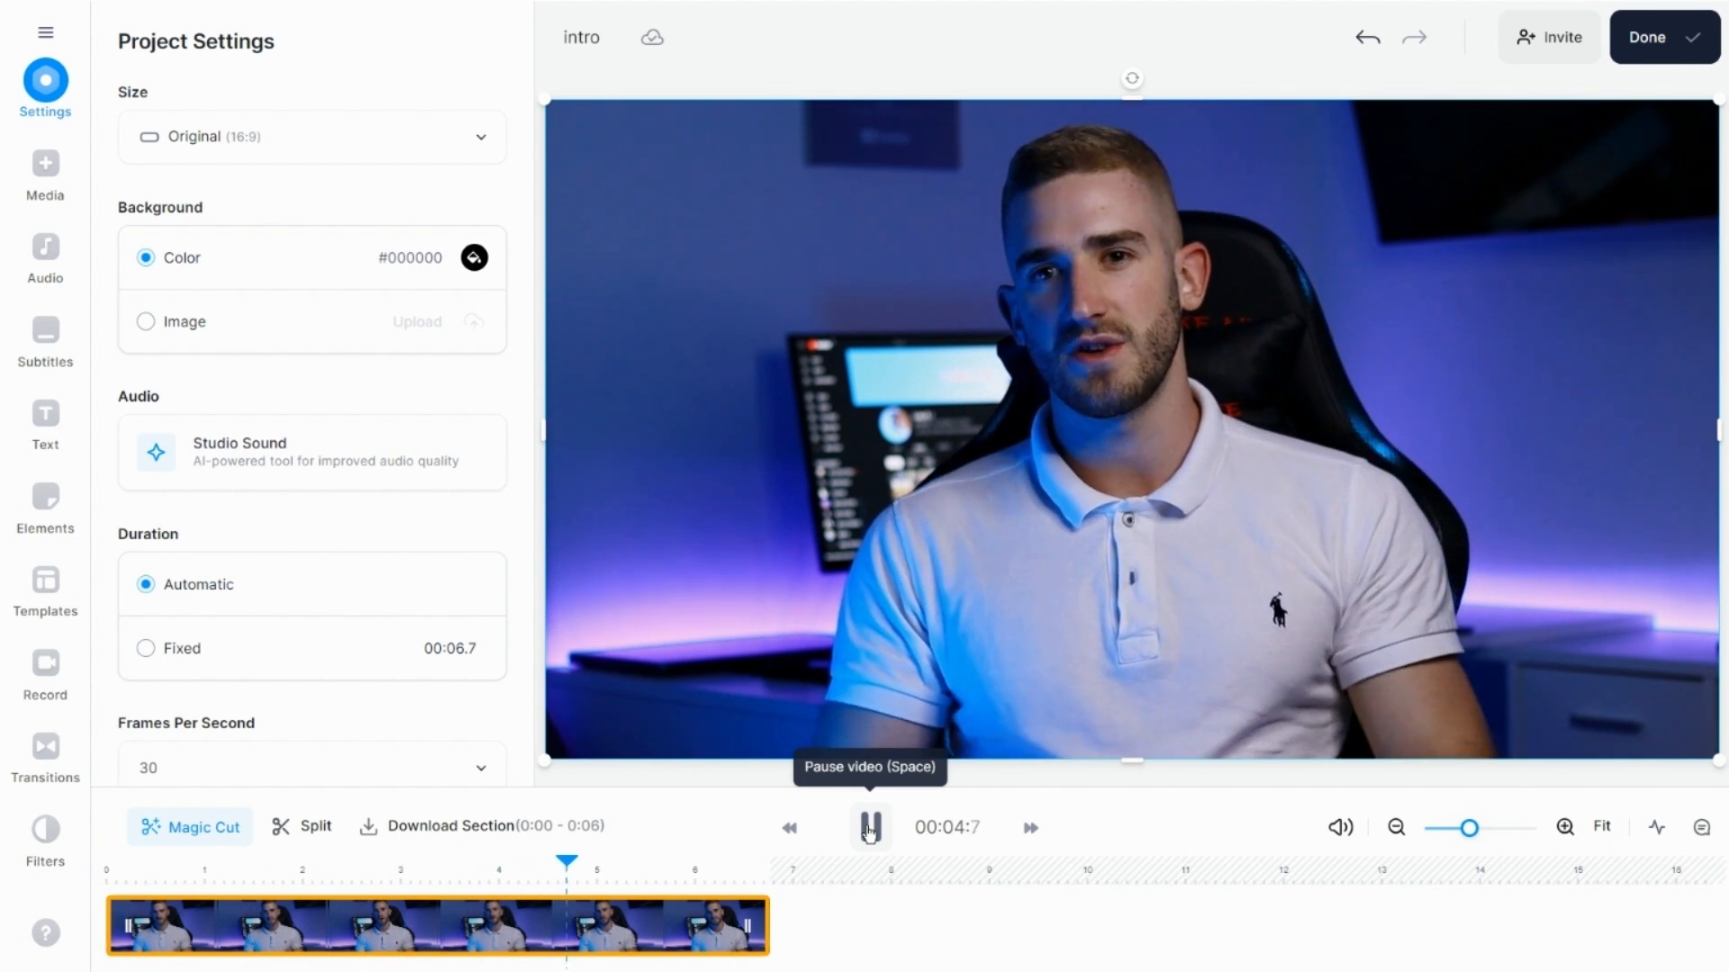
pyautogui.click(869, 830)
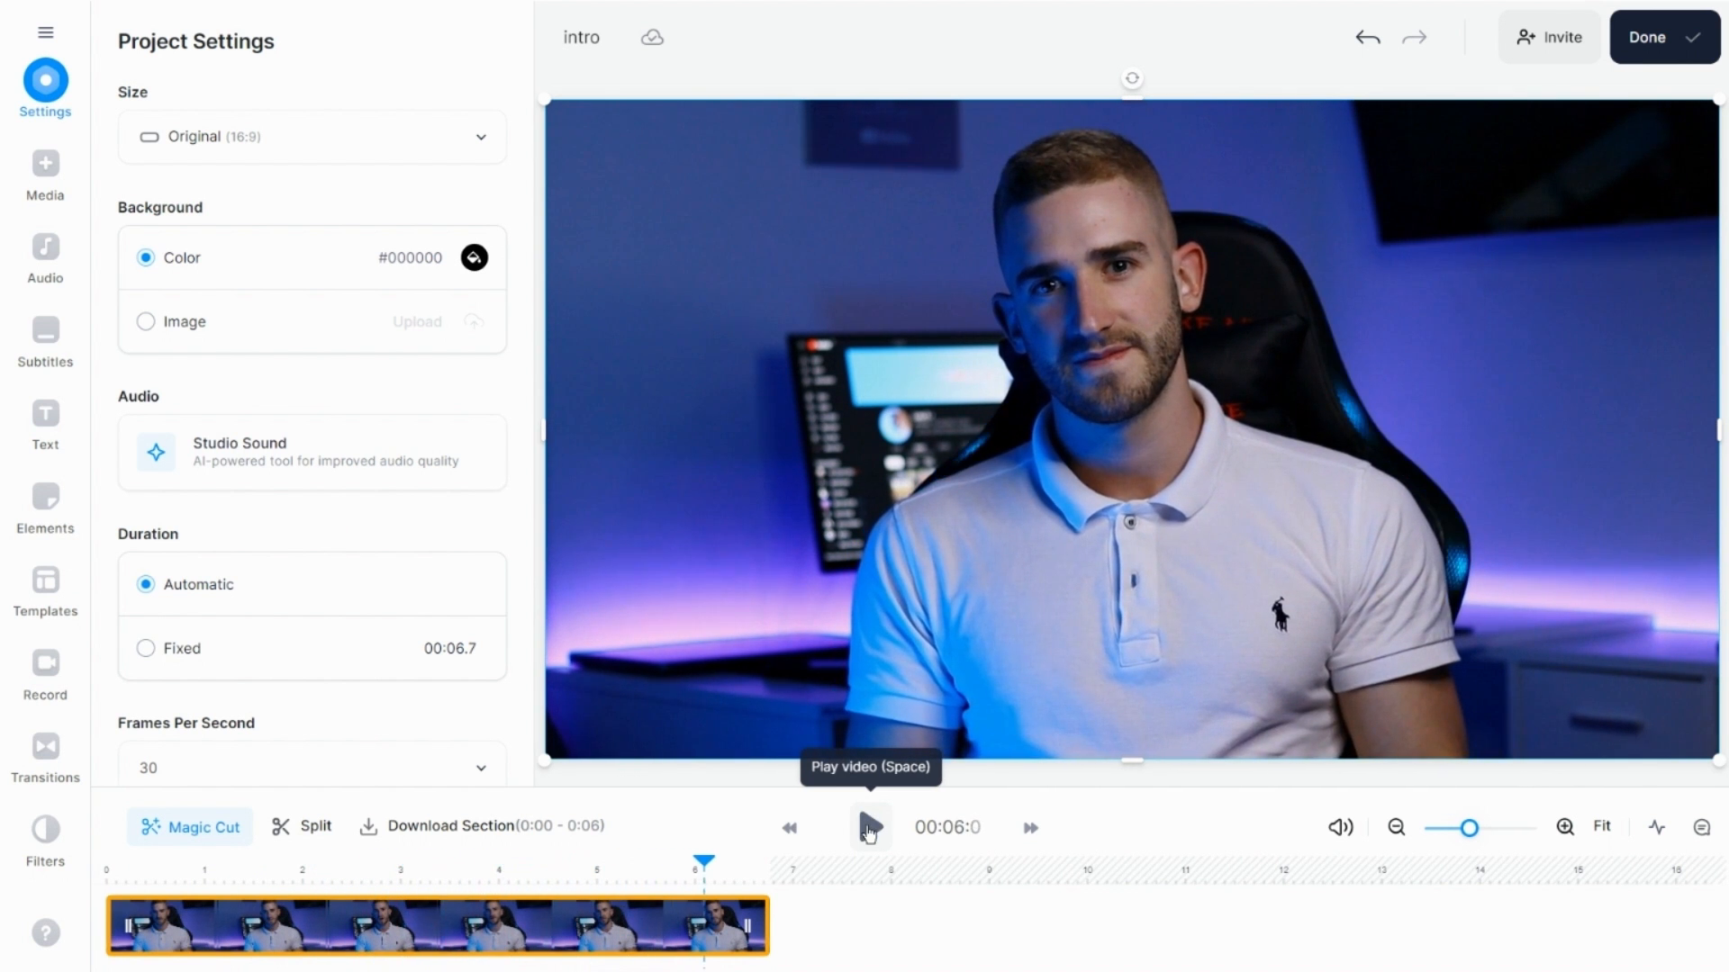
# - Generate automatic subtitles for the intro video with English as the spoken language, and play the result
pyautogui.click(68, 348)
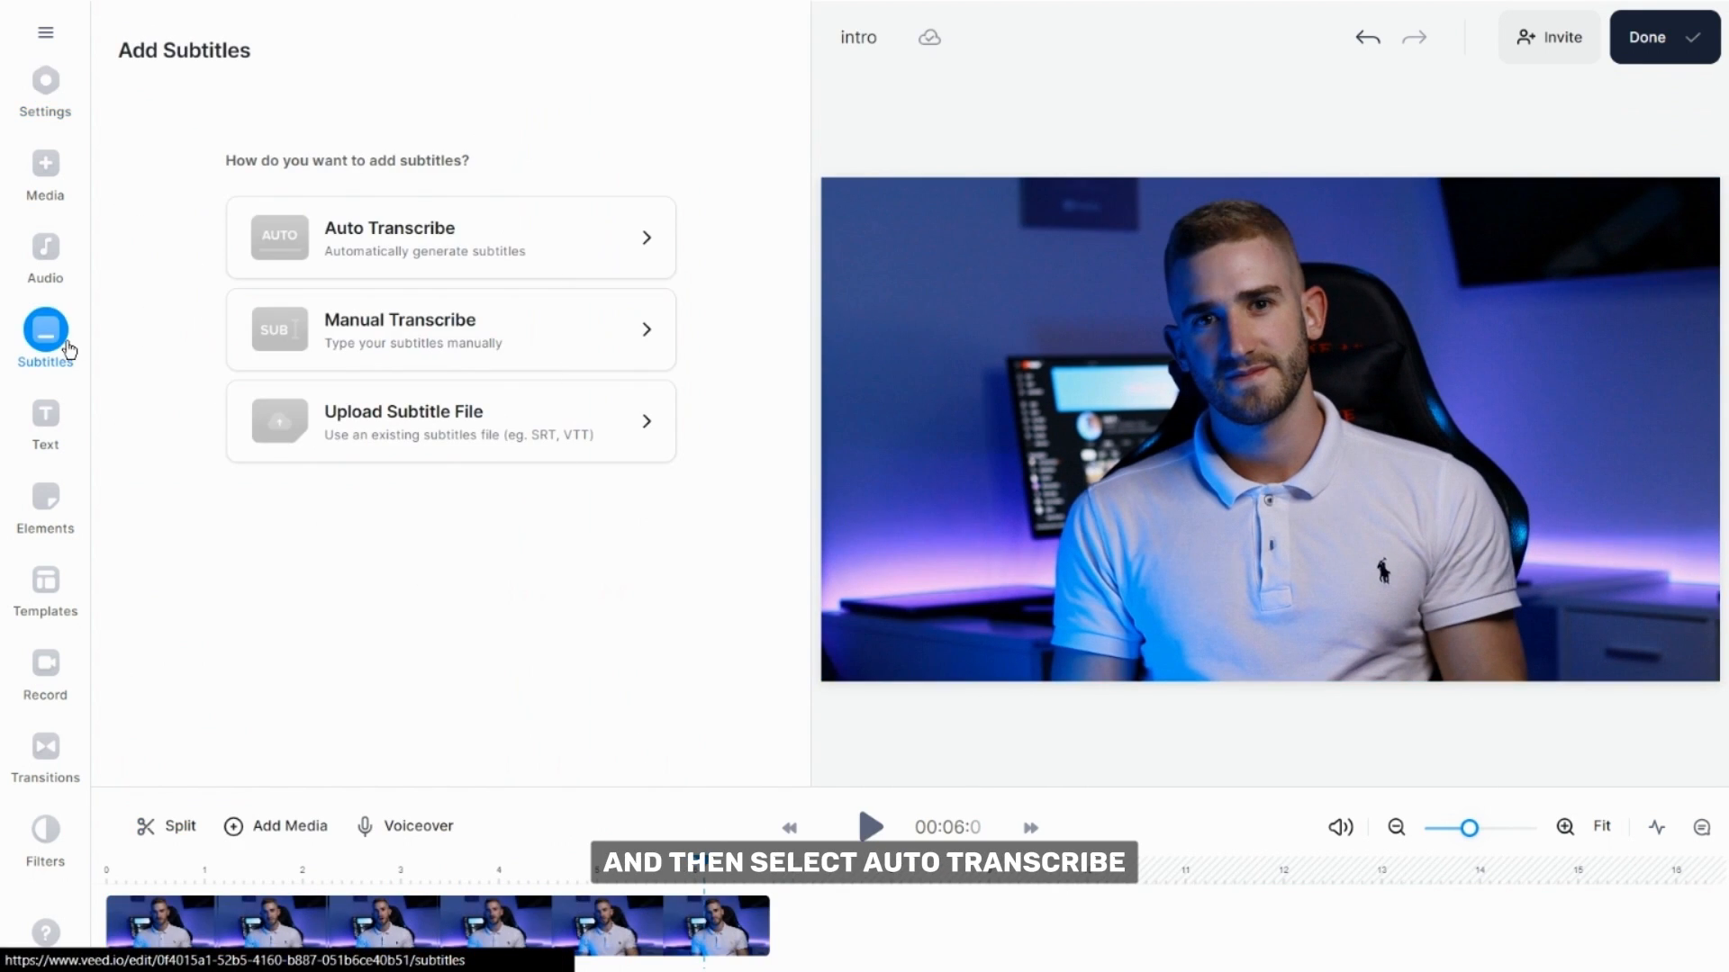
pyautogui.click(451, 255)
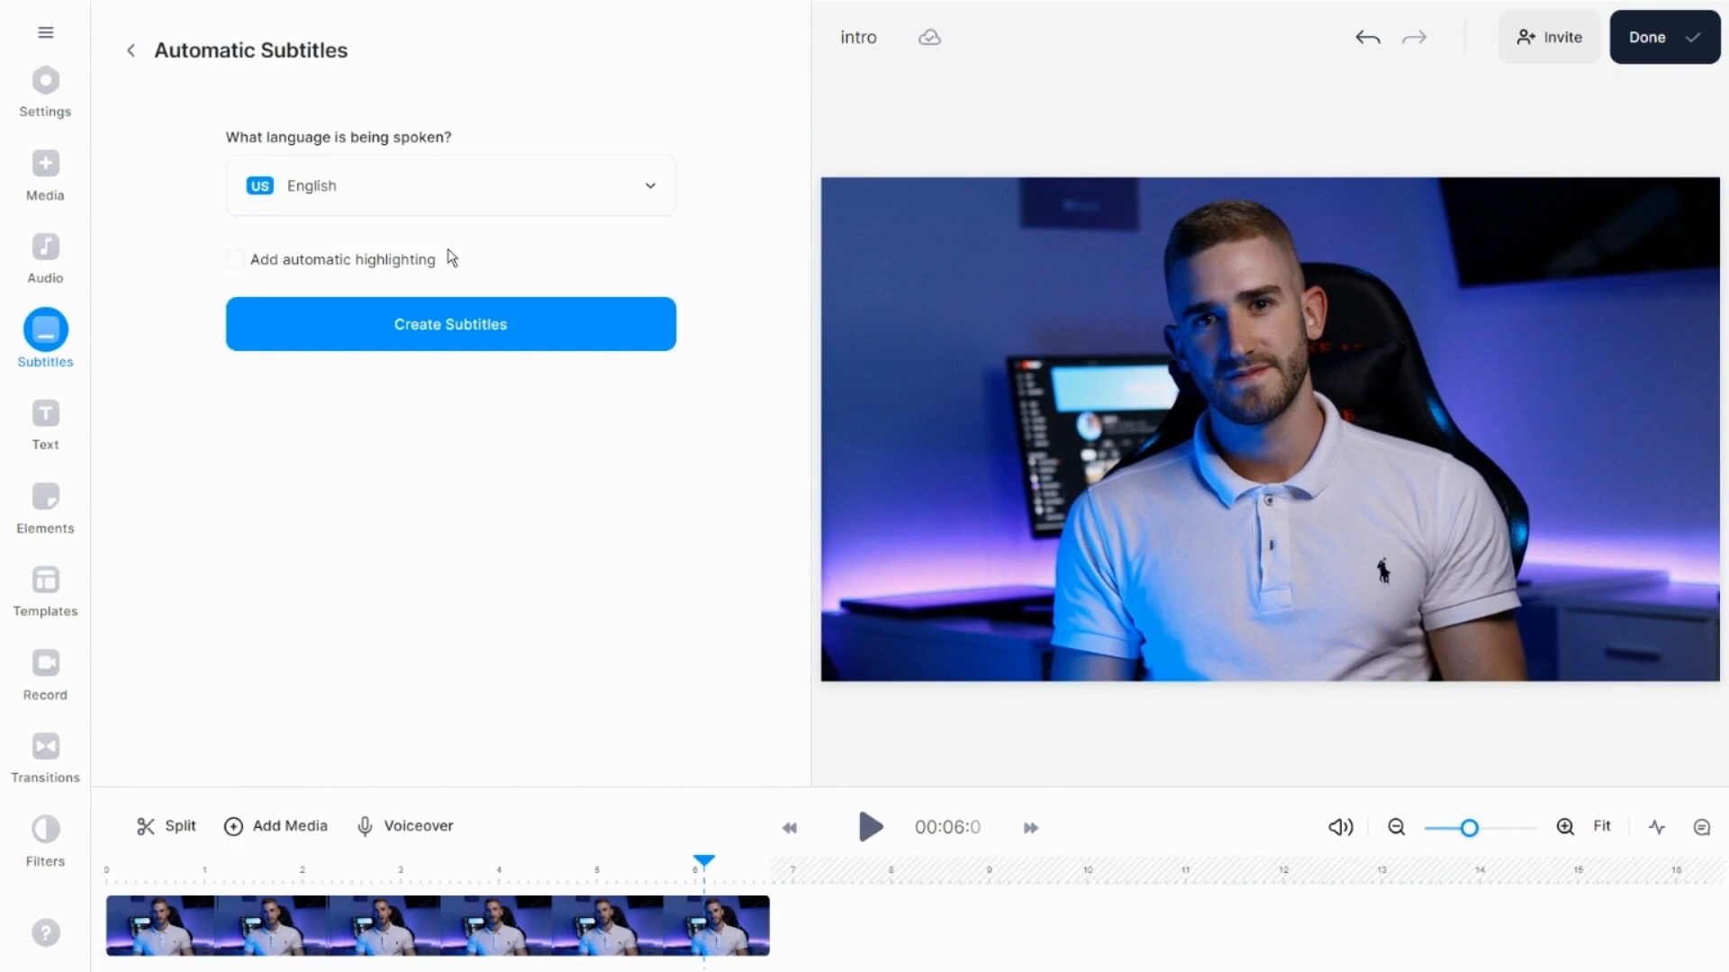
pyautogui.click(451, 323)
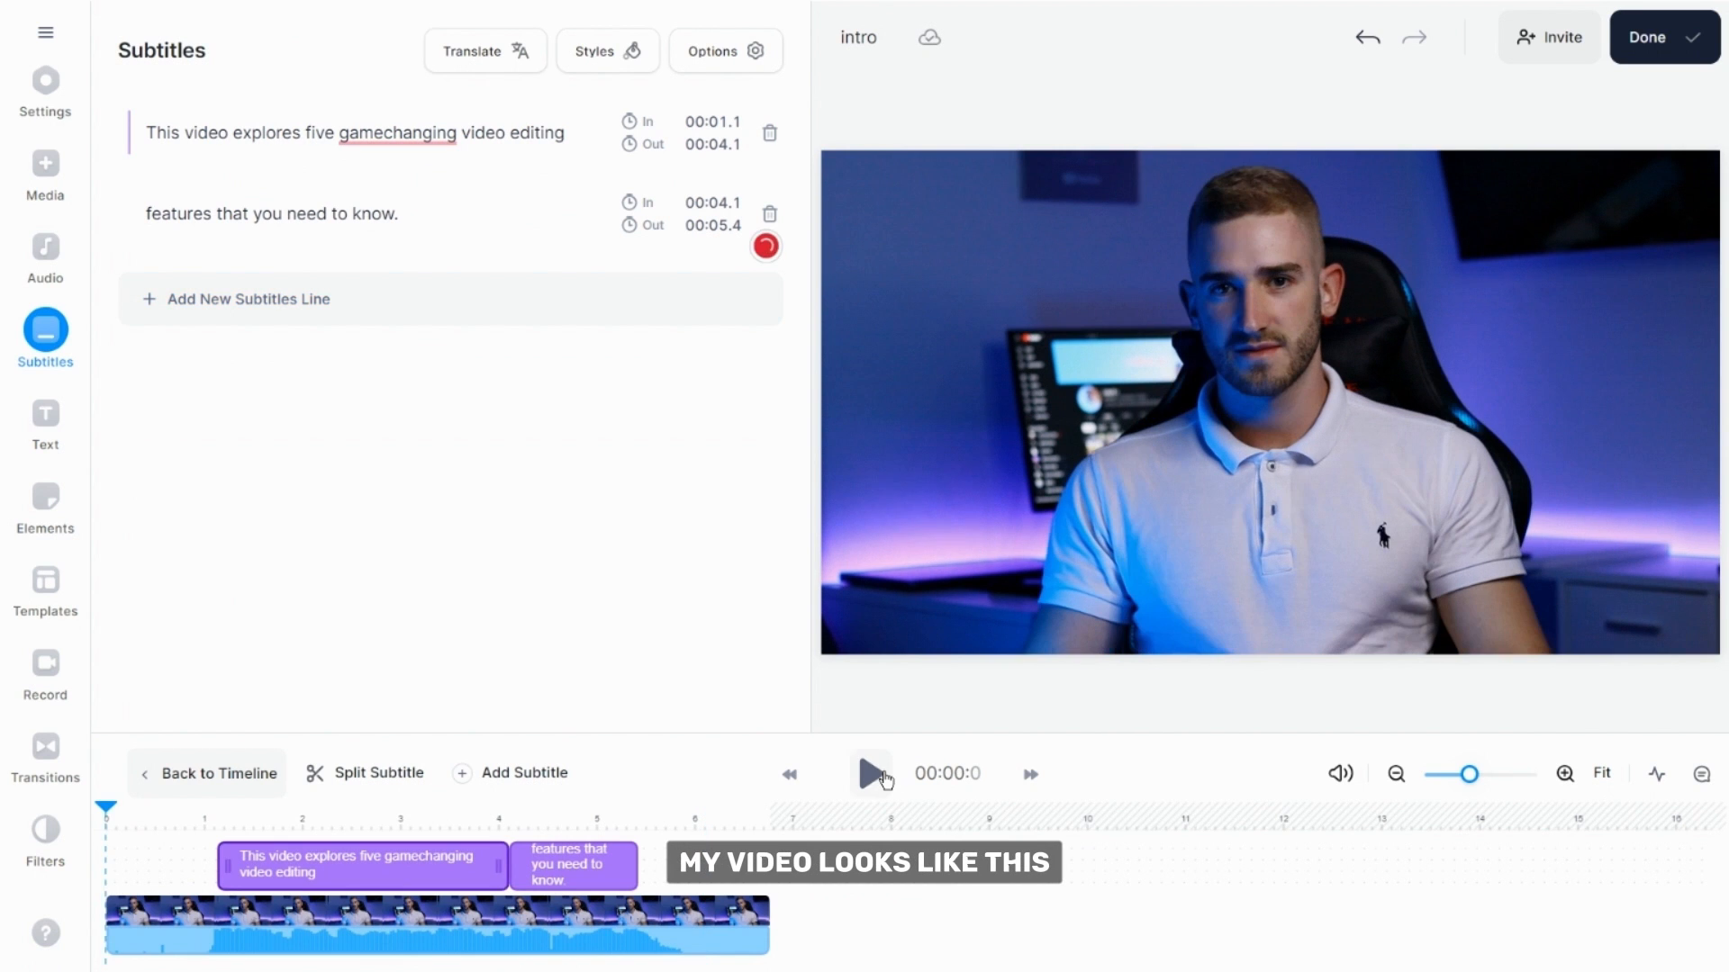
pyautogui.click(869, 774)
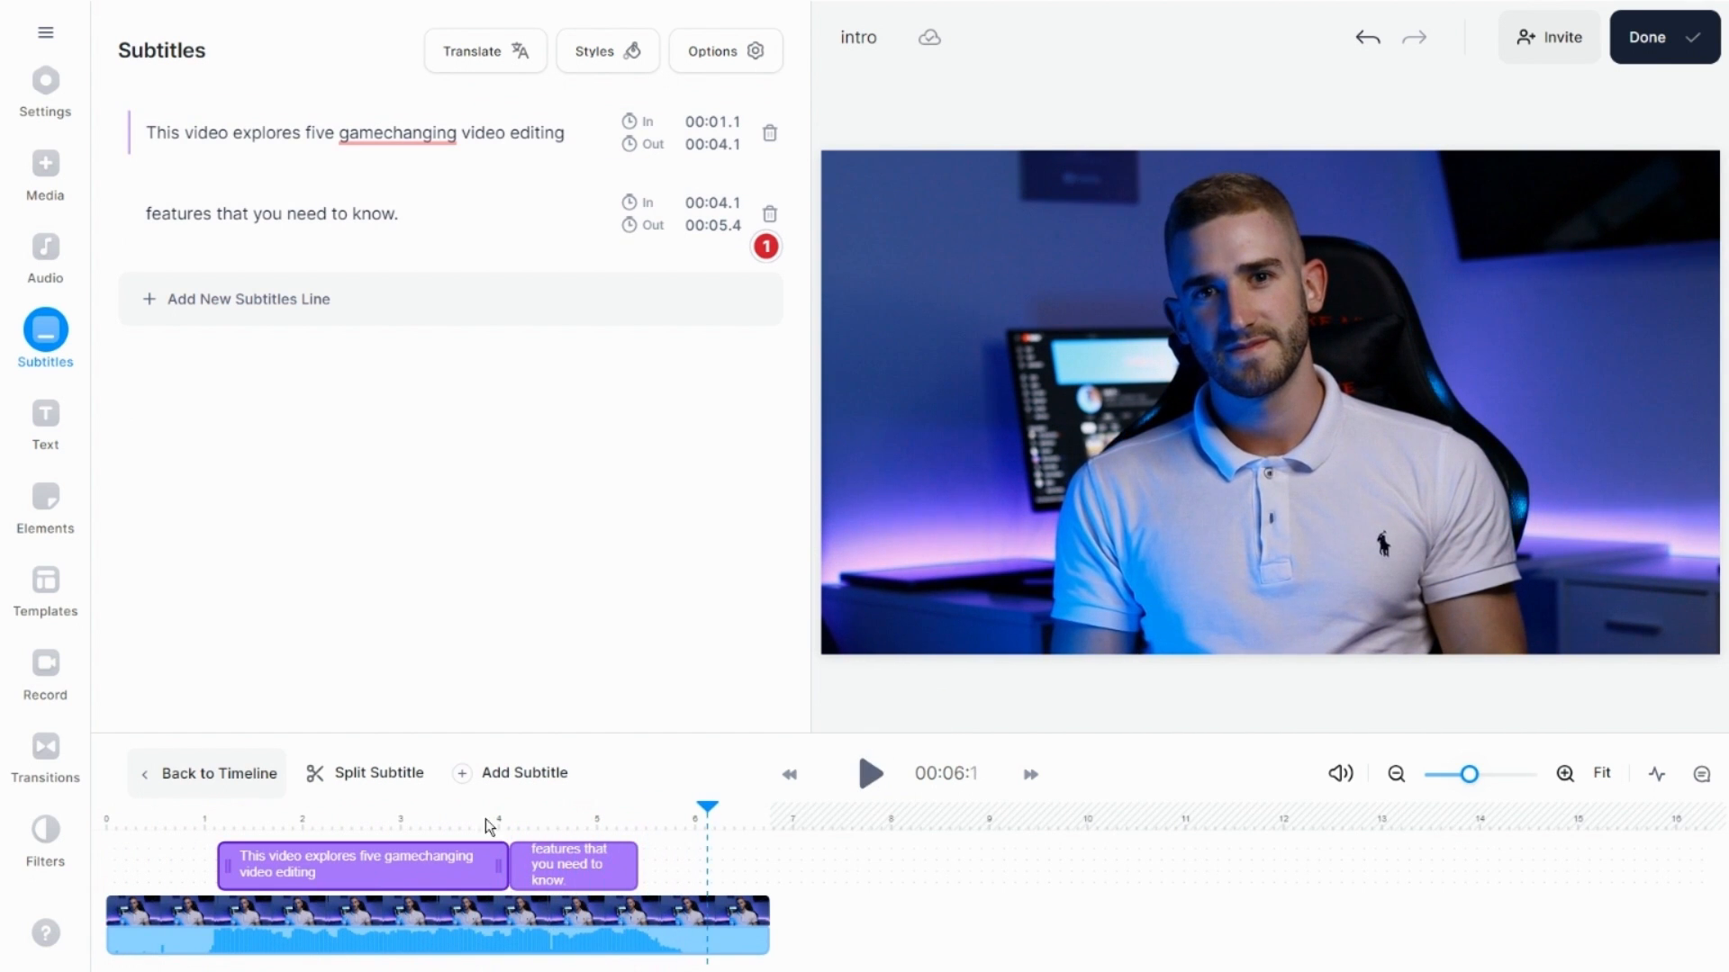
# - Display the first subtitle line in the preview and set the subtitle font size to 18px
pyautogui.click(437, 824)
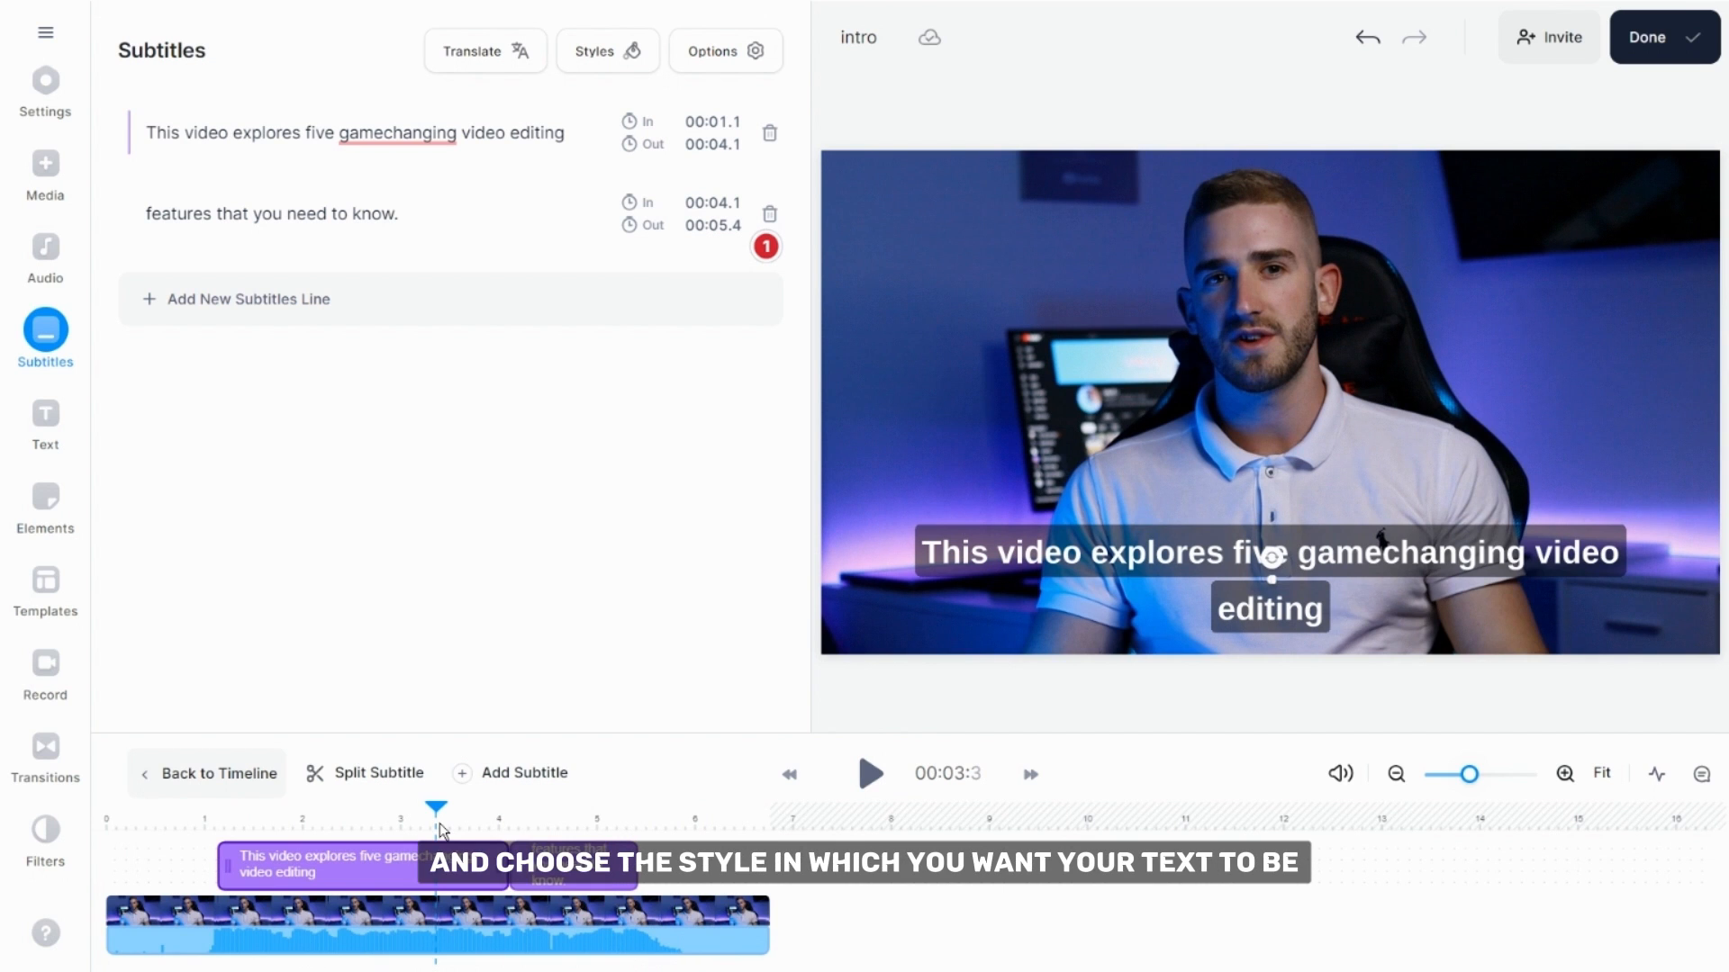
pyautogui.click(606, 52)
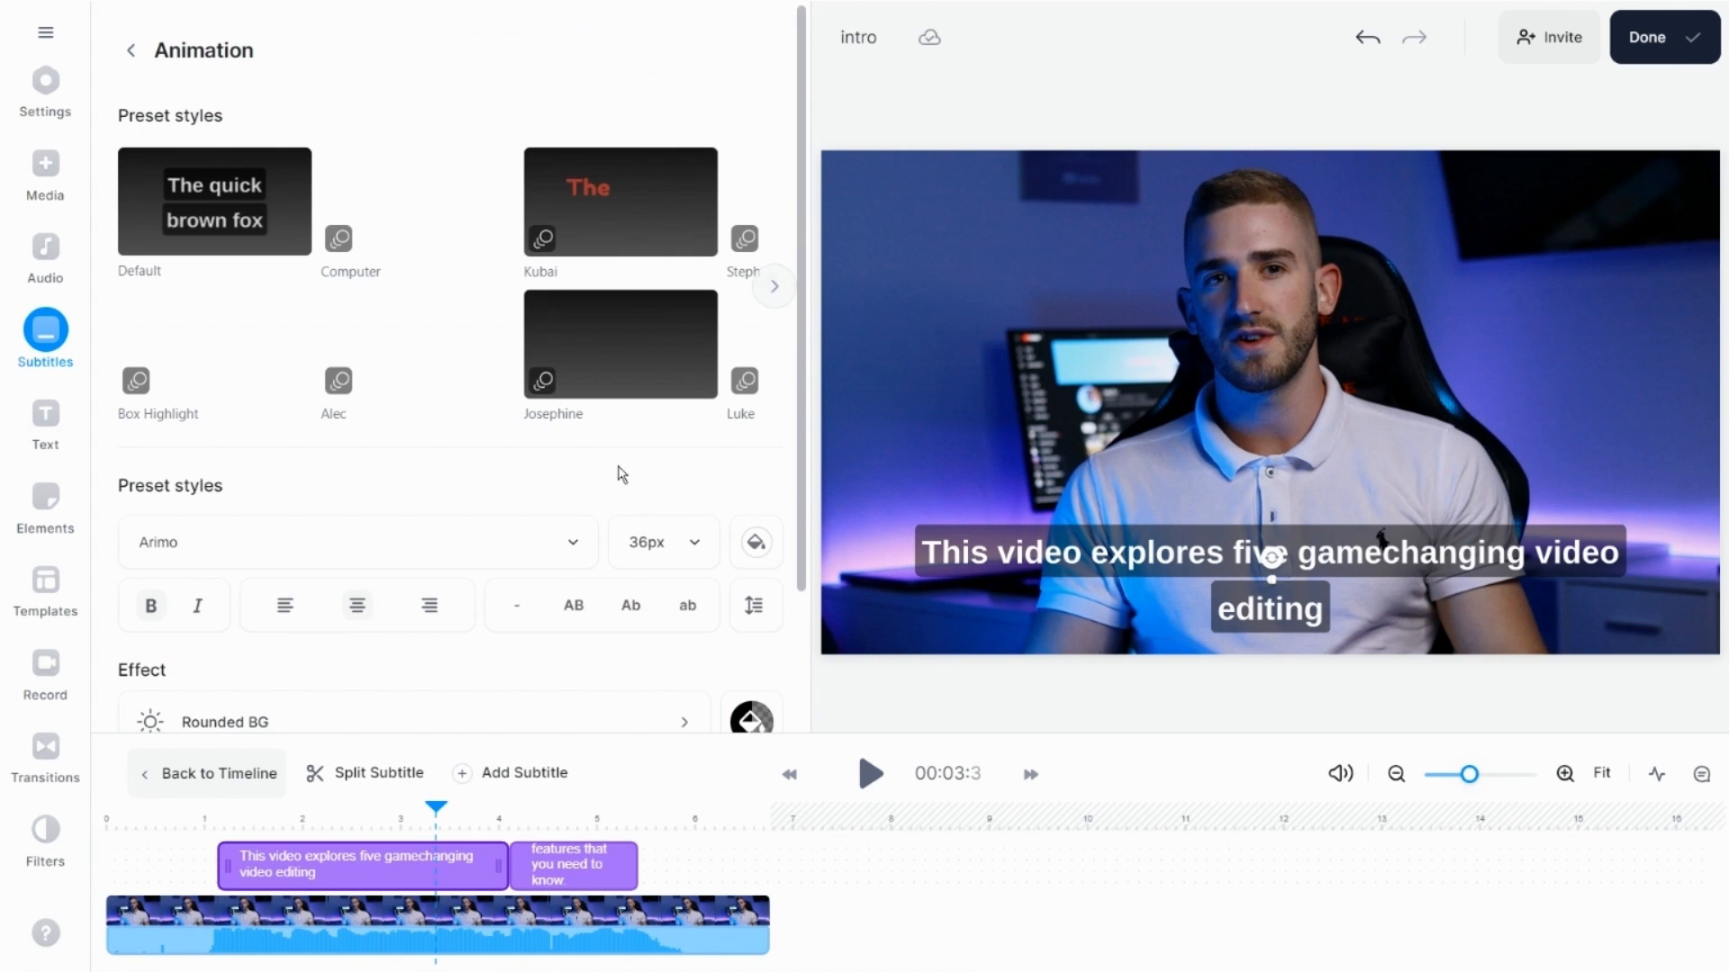
pyautogui.scroll(-2, 606, 513)
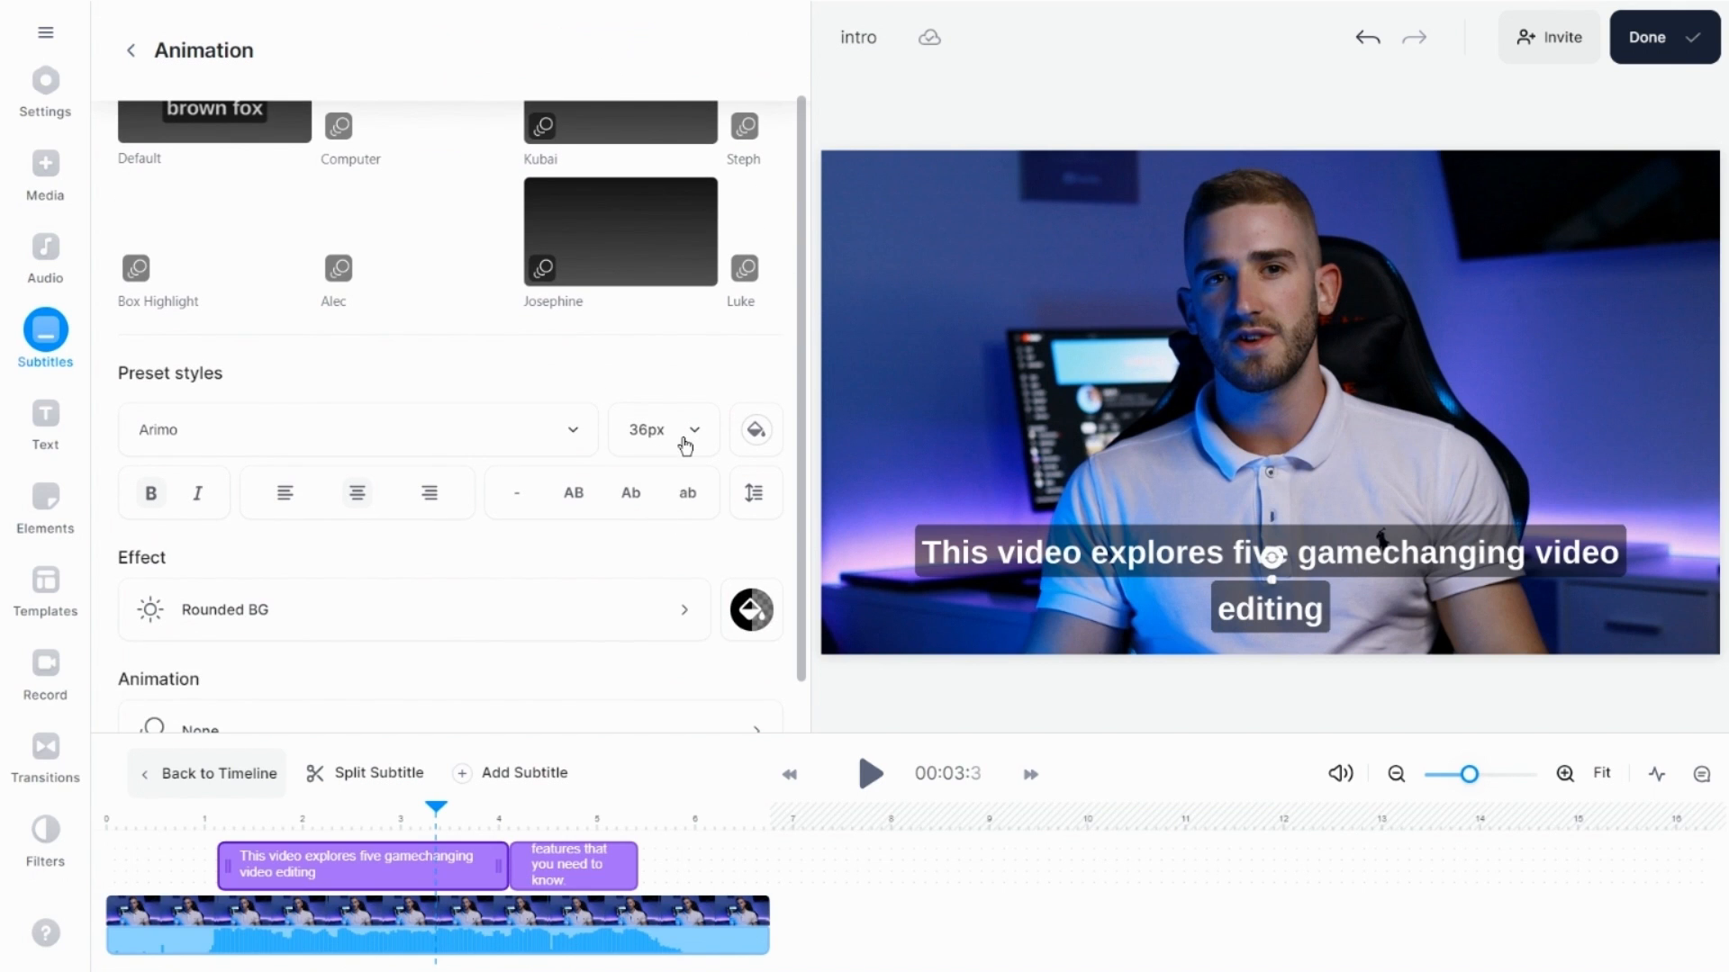
pyautogui.click(686, 443)
pyautogui.click(652, 500)
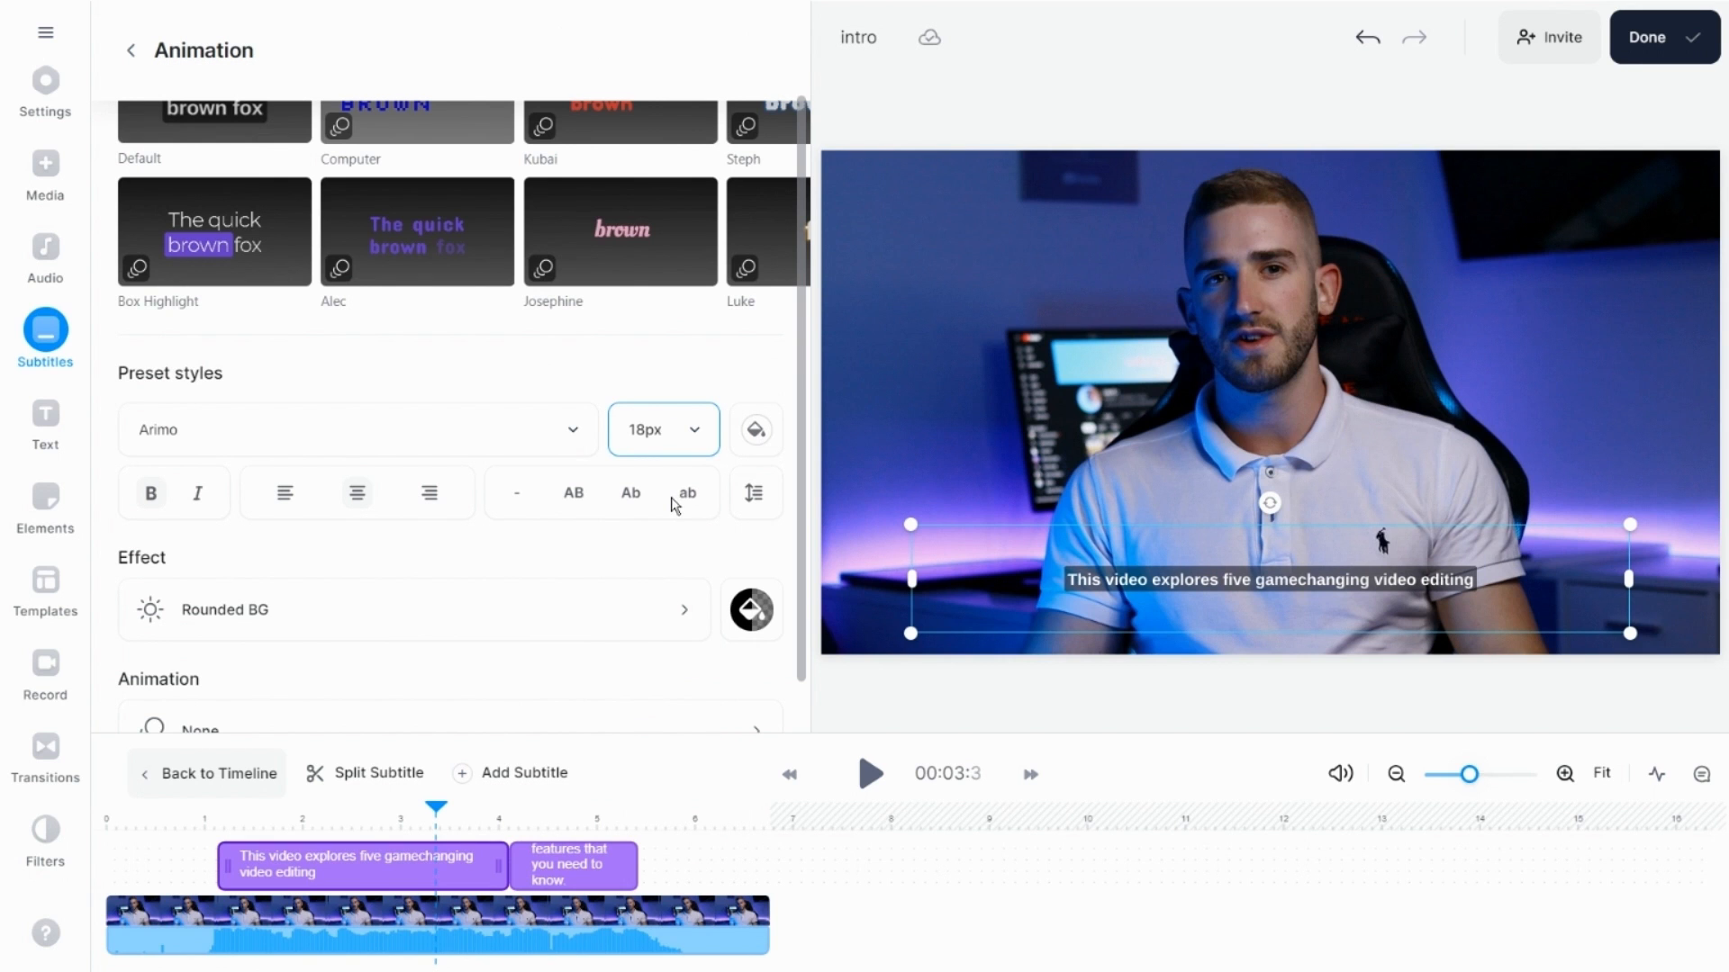
pyautogui.scroll(2, 676, 505)
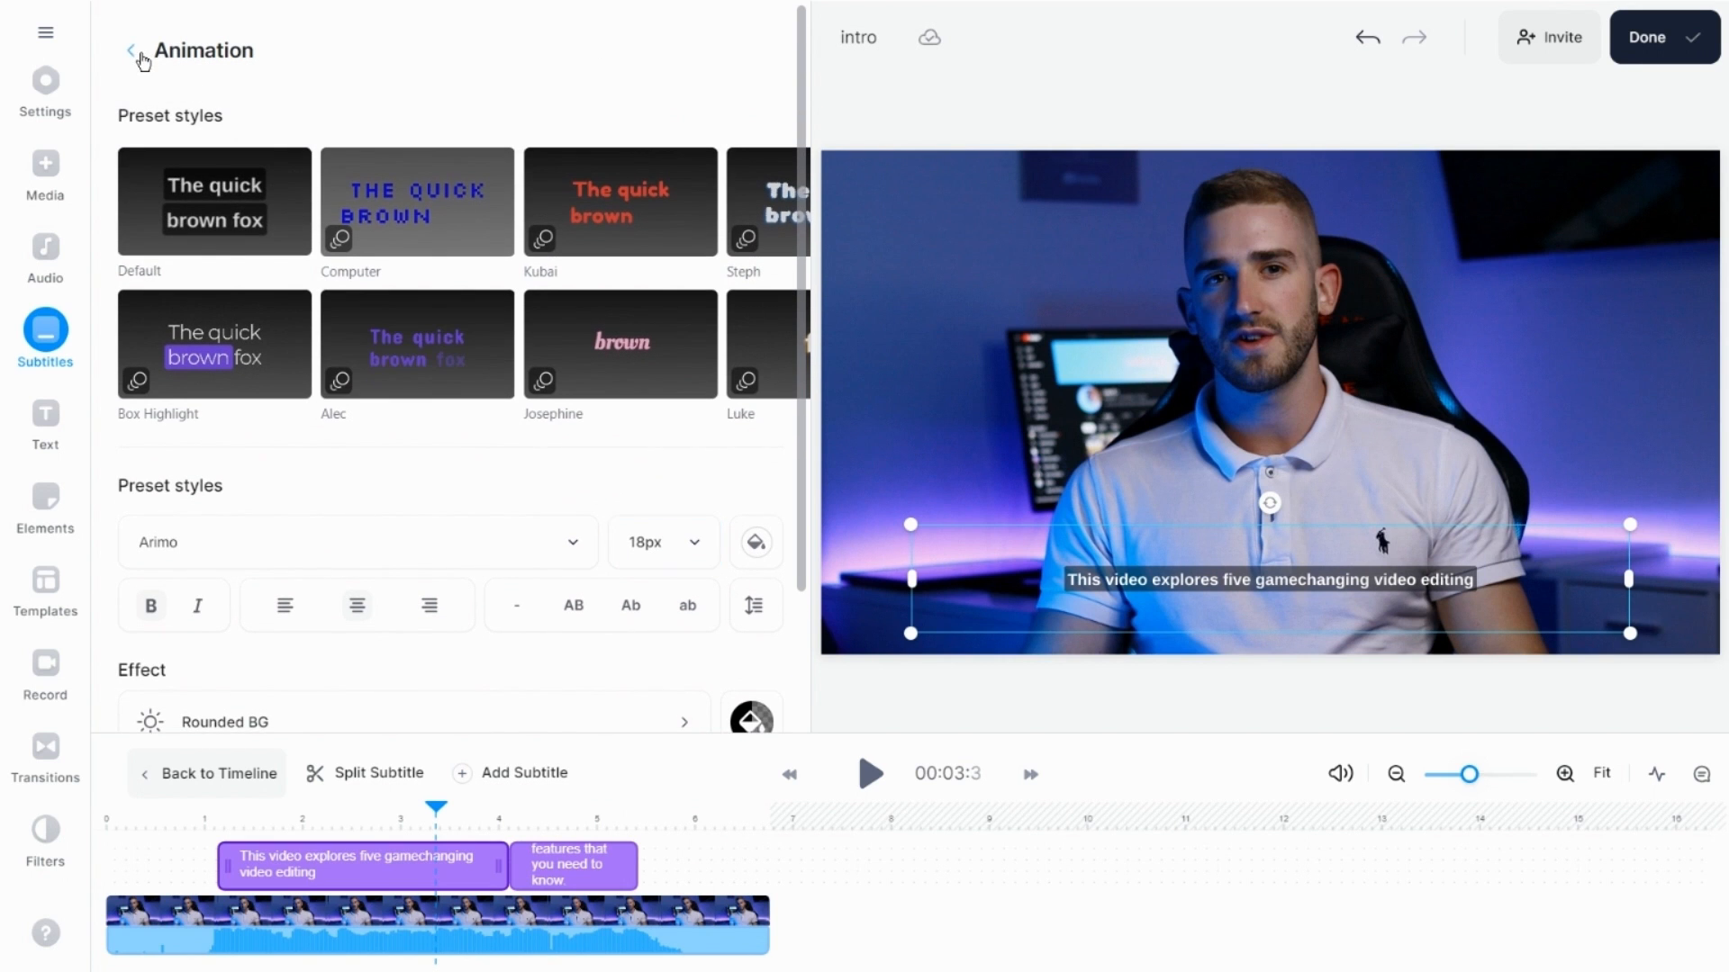
pyautogui.click(141, 59)
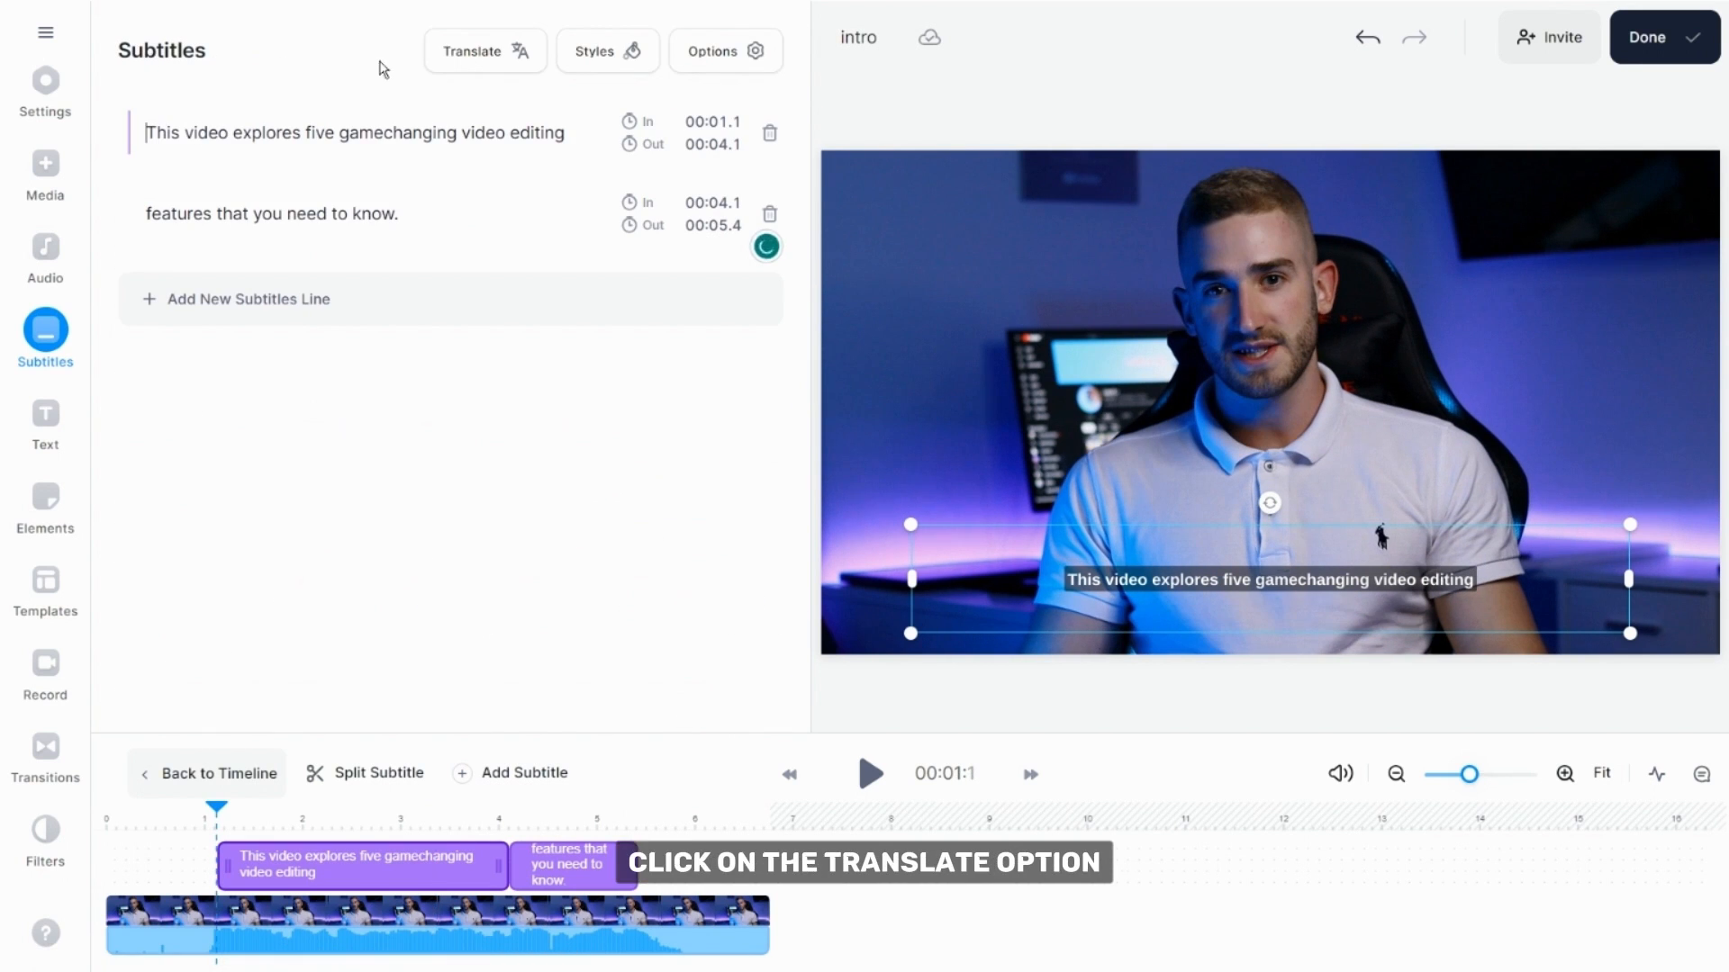
# - Translate the intro video's subtitles automatically into Serbian (Serbia) and play back the translated version
pyautogui.click(463, 59)
pyautogui.click(480, 285)
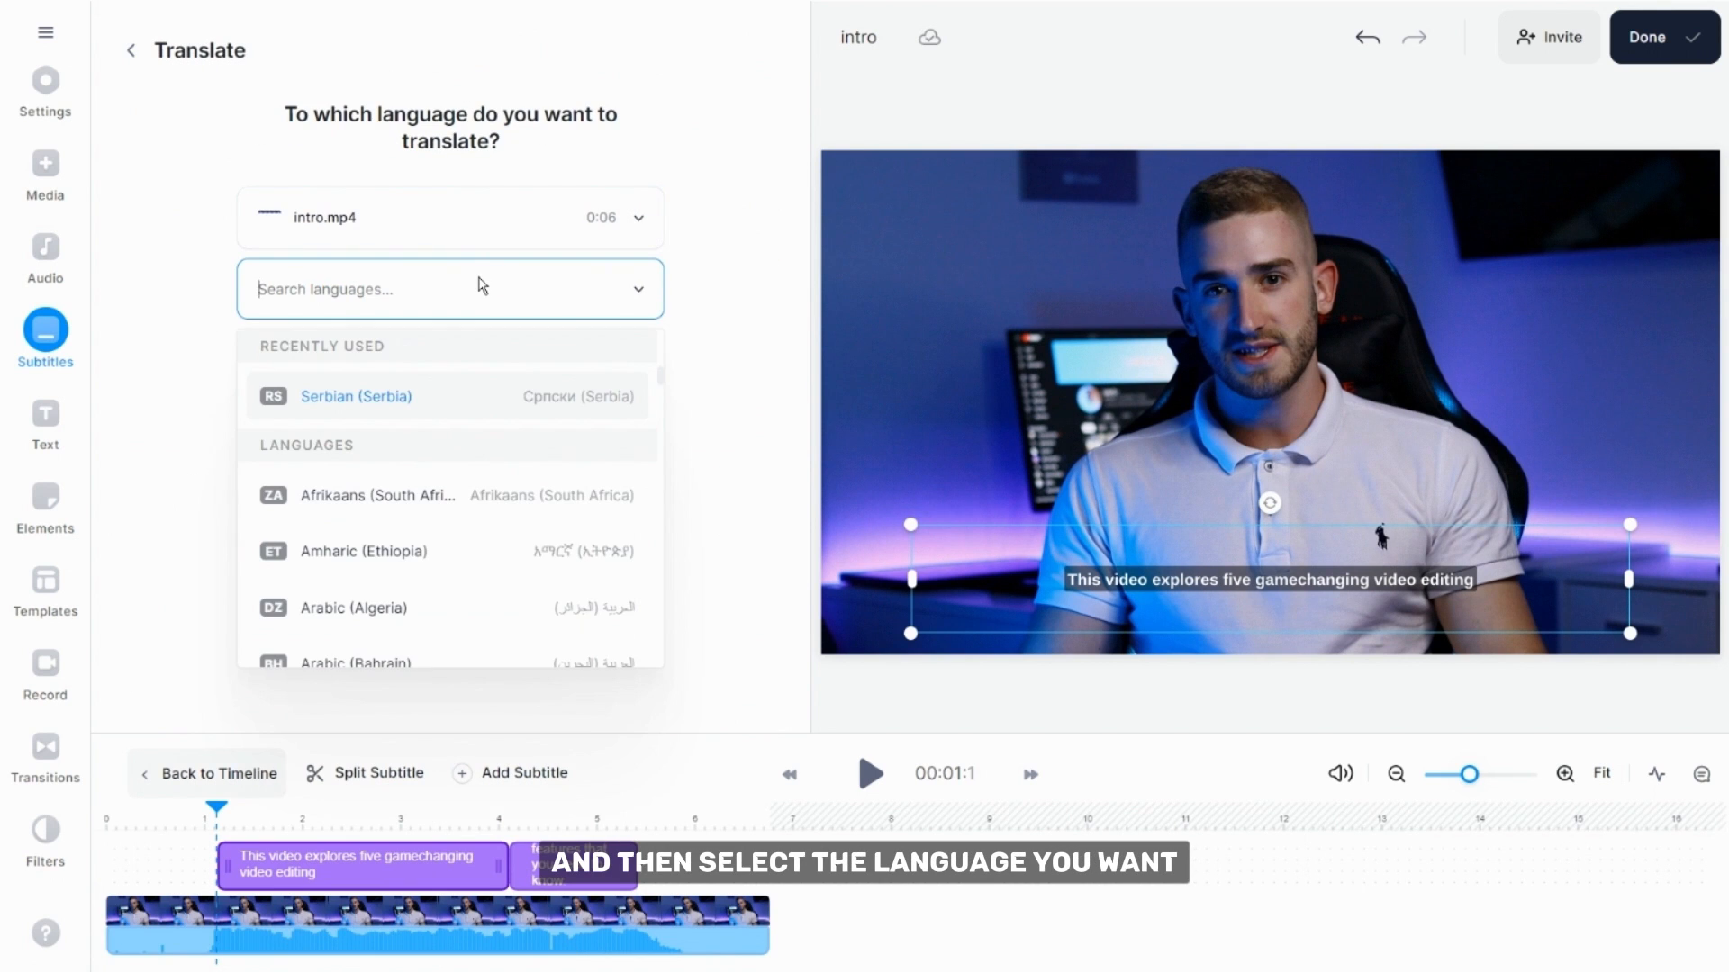
pyautogui.write('ser')
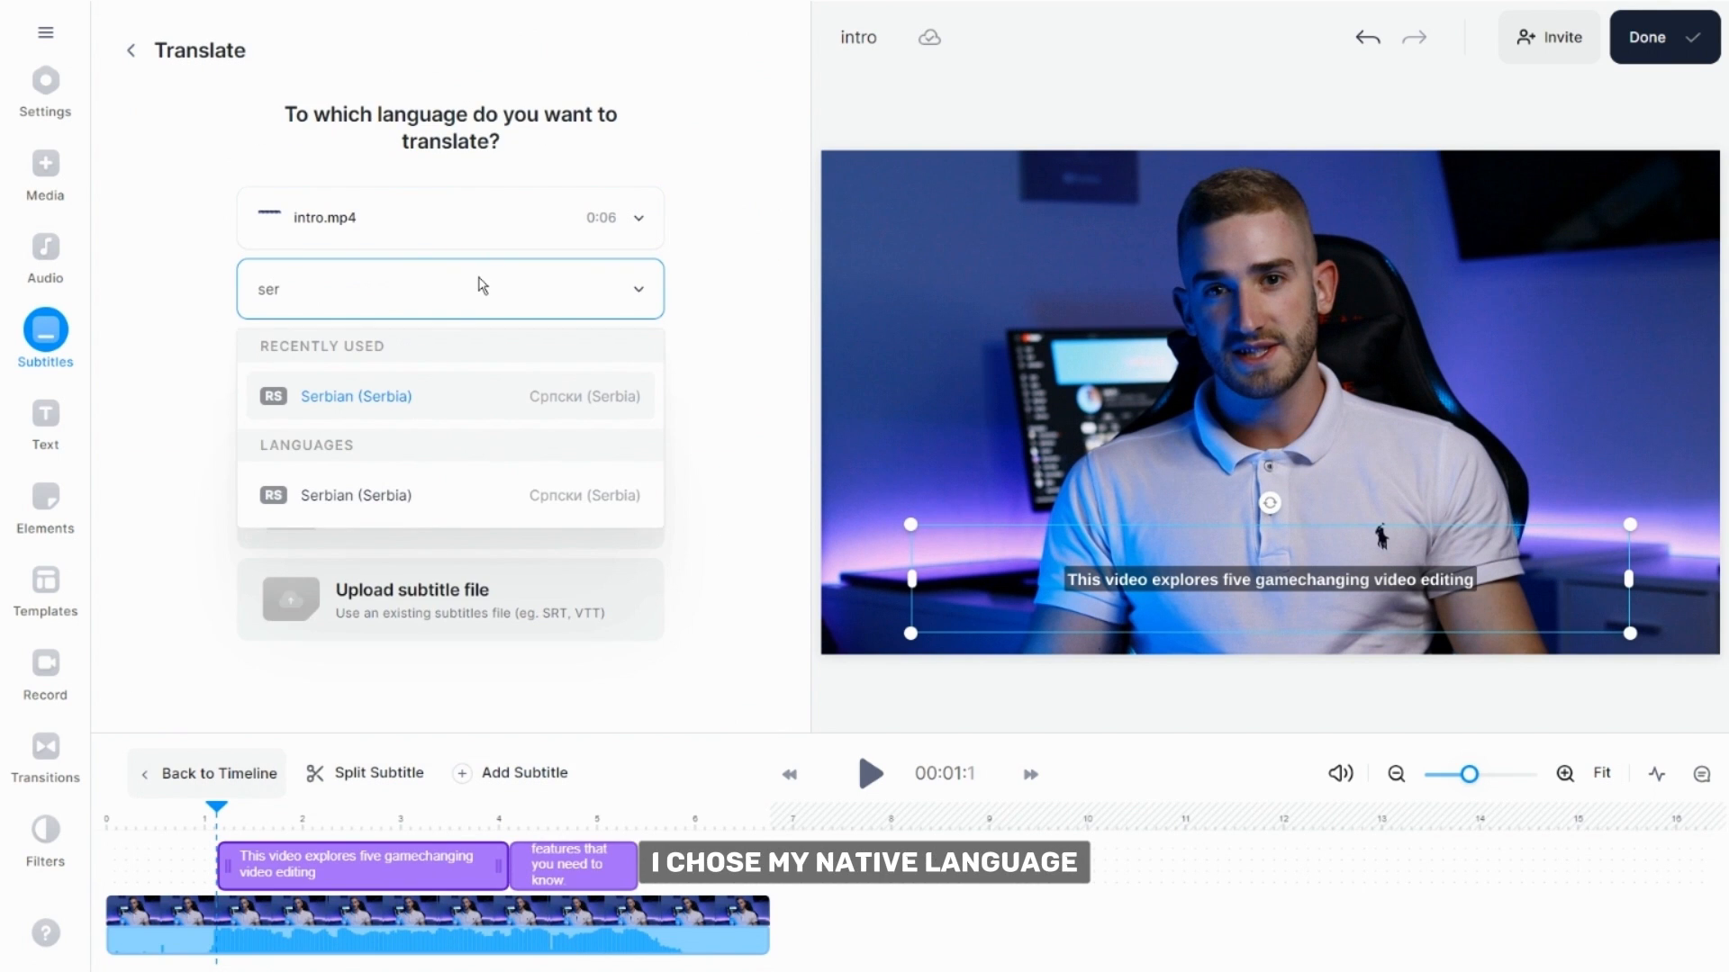
pyautogui.click(451, 494)
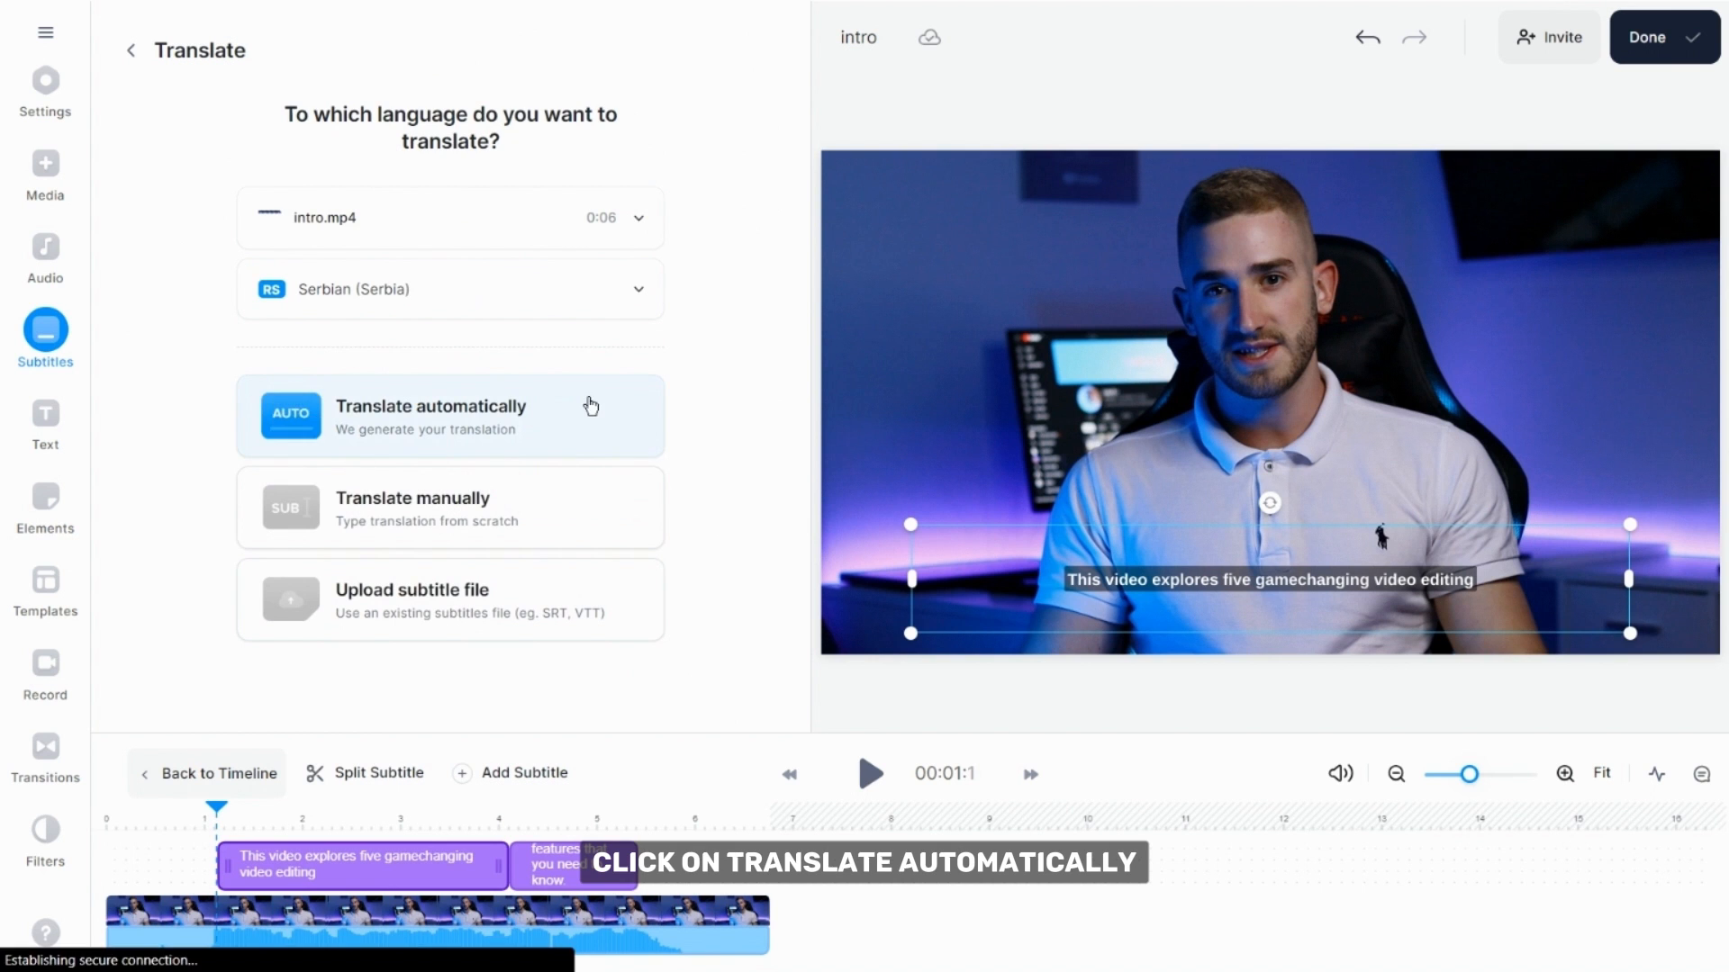
pyautogui.click(591, 406)
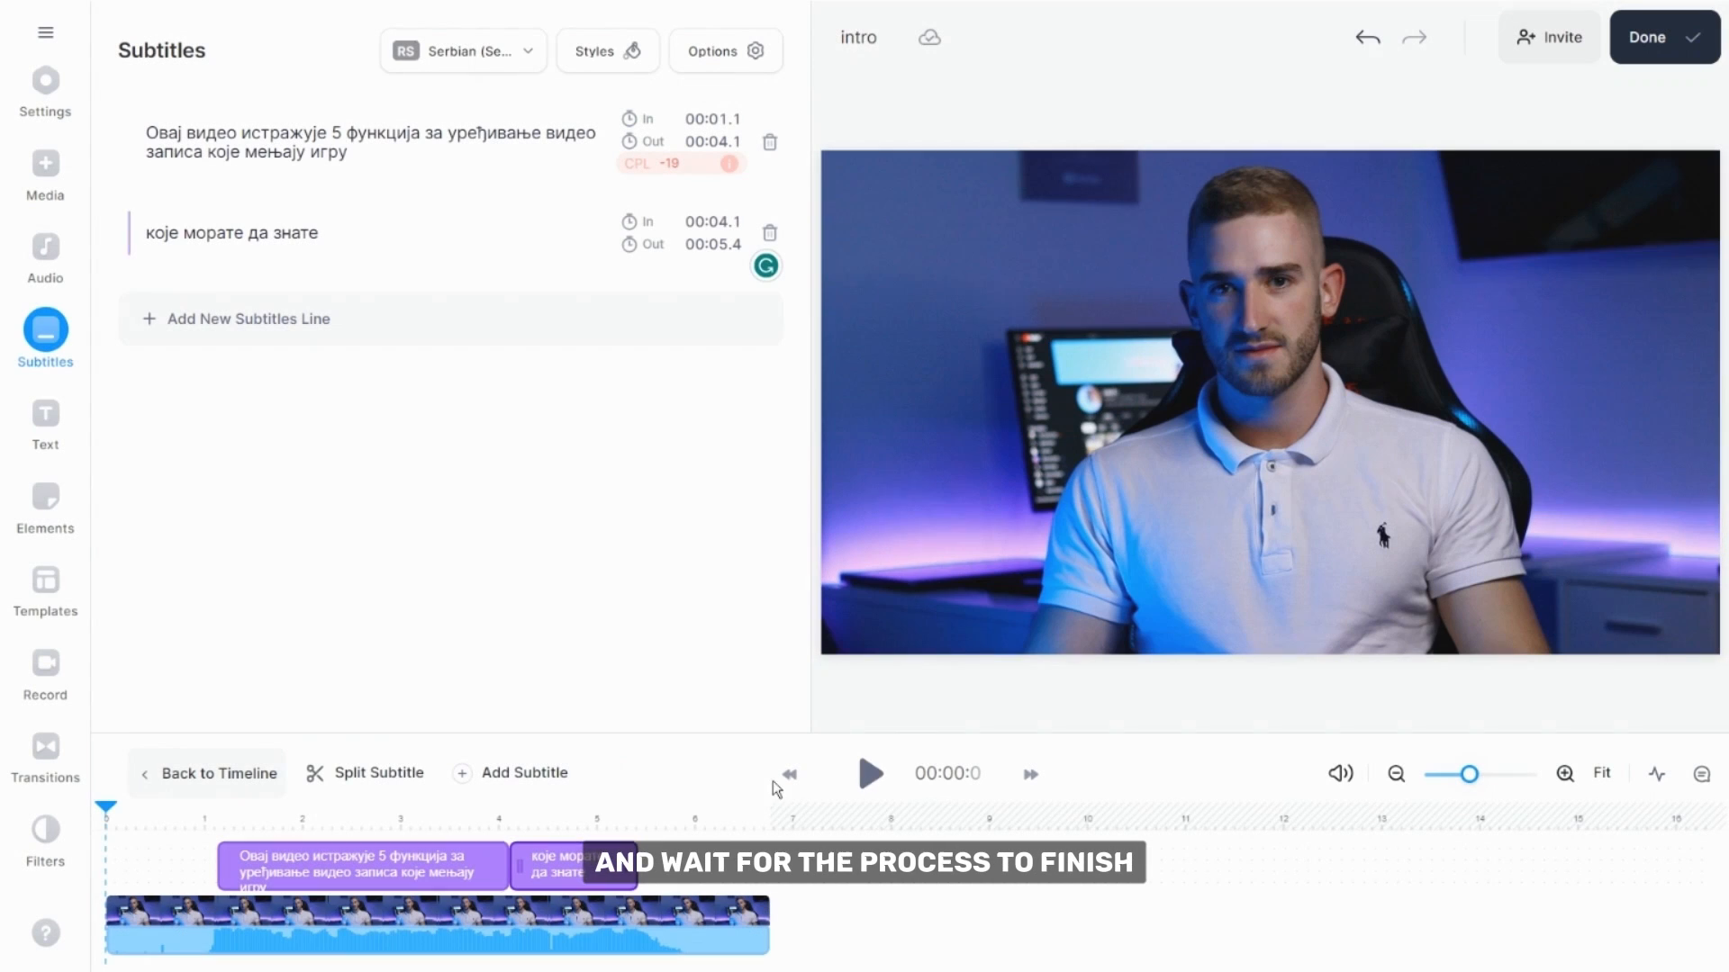
pyautogui.click(869, 775)
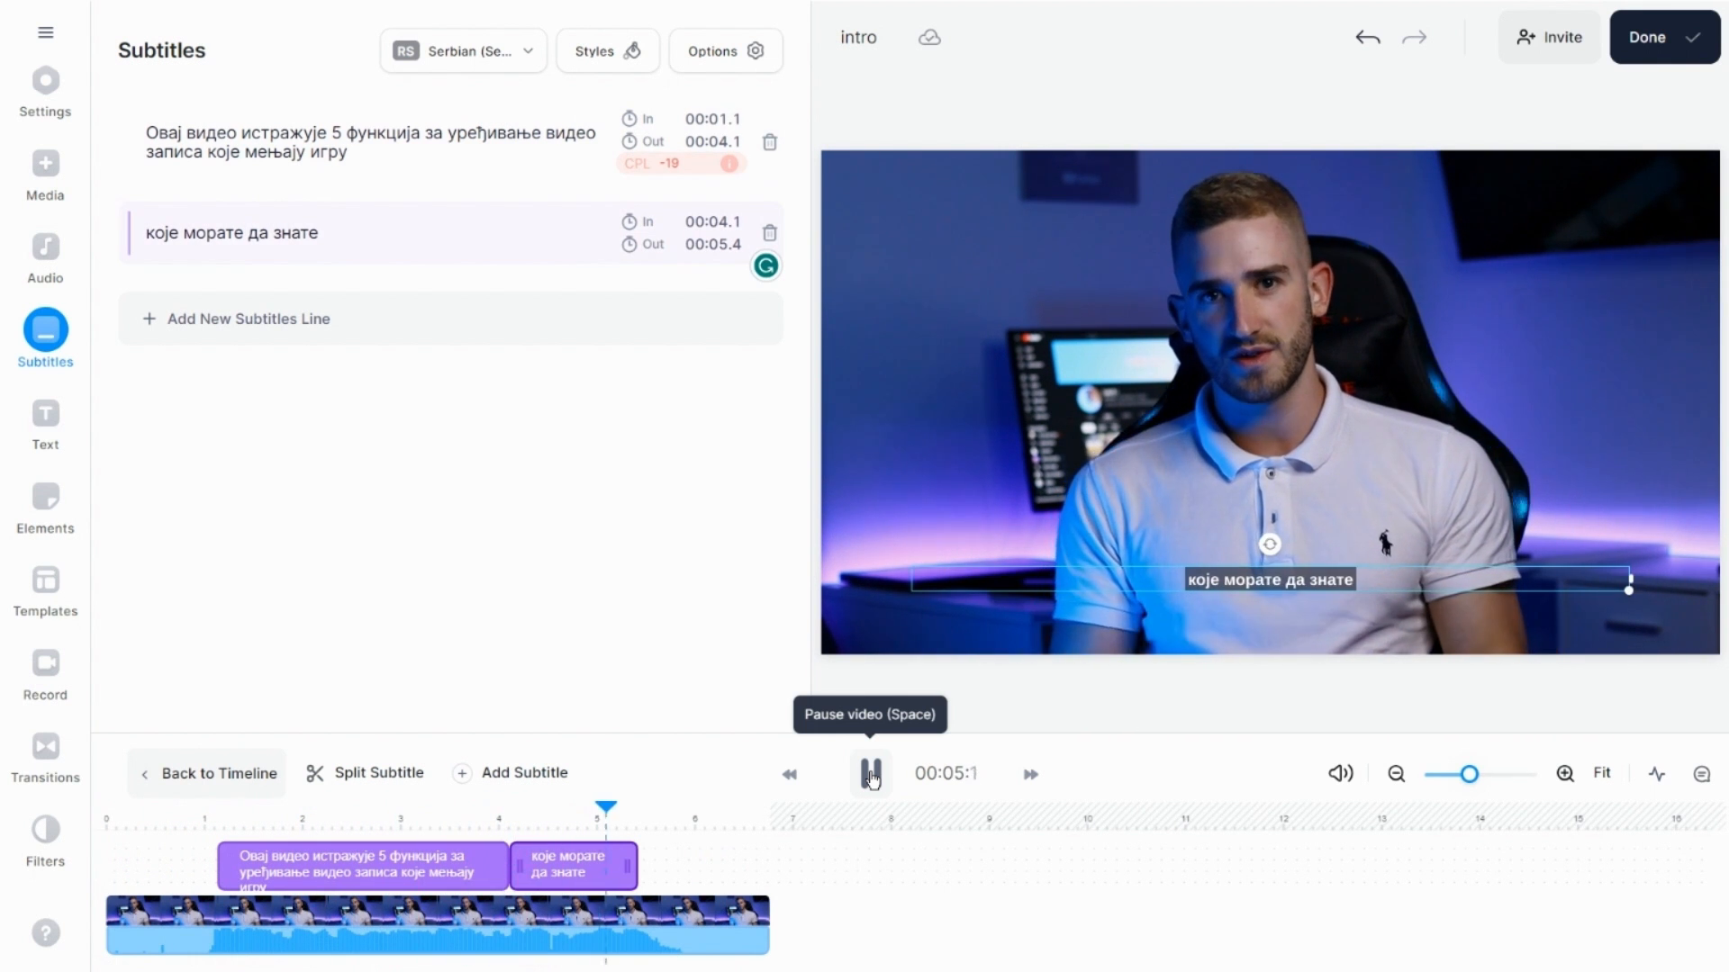
pyautogui.click(870, 775)
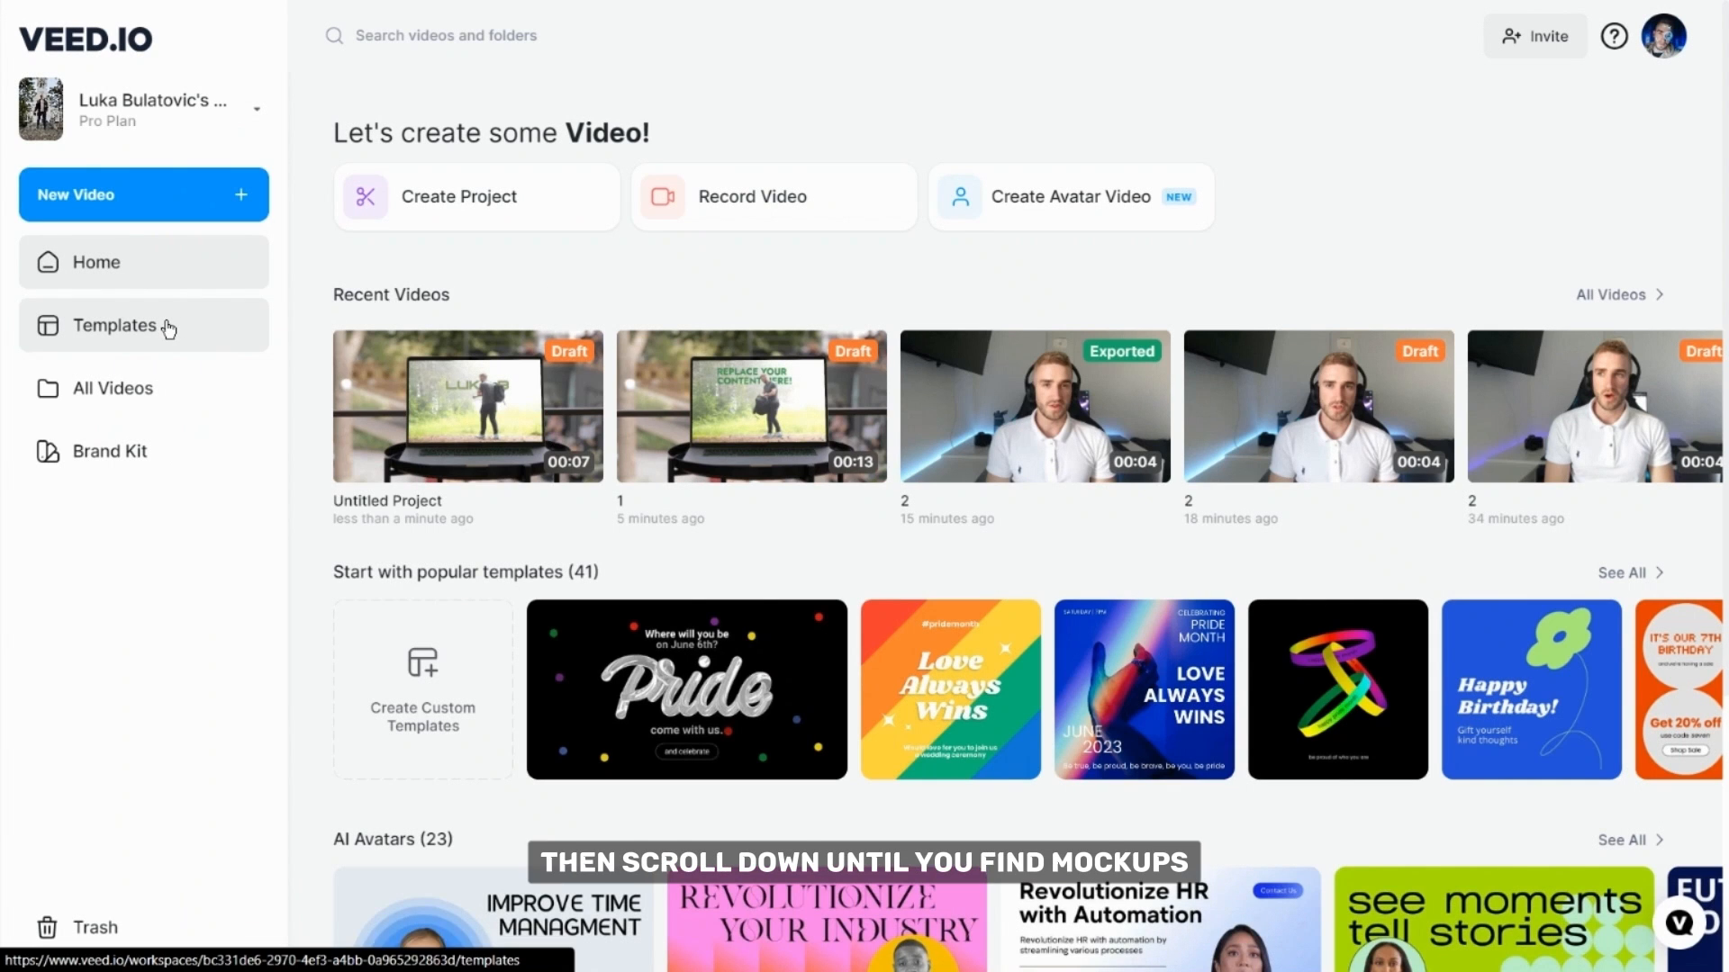
# - Browse all Mock-ups in the template library and open the Macbook On Coffee Table Mockup
pyautogui.click(169, 328)
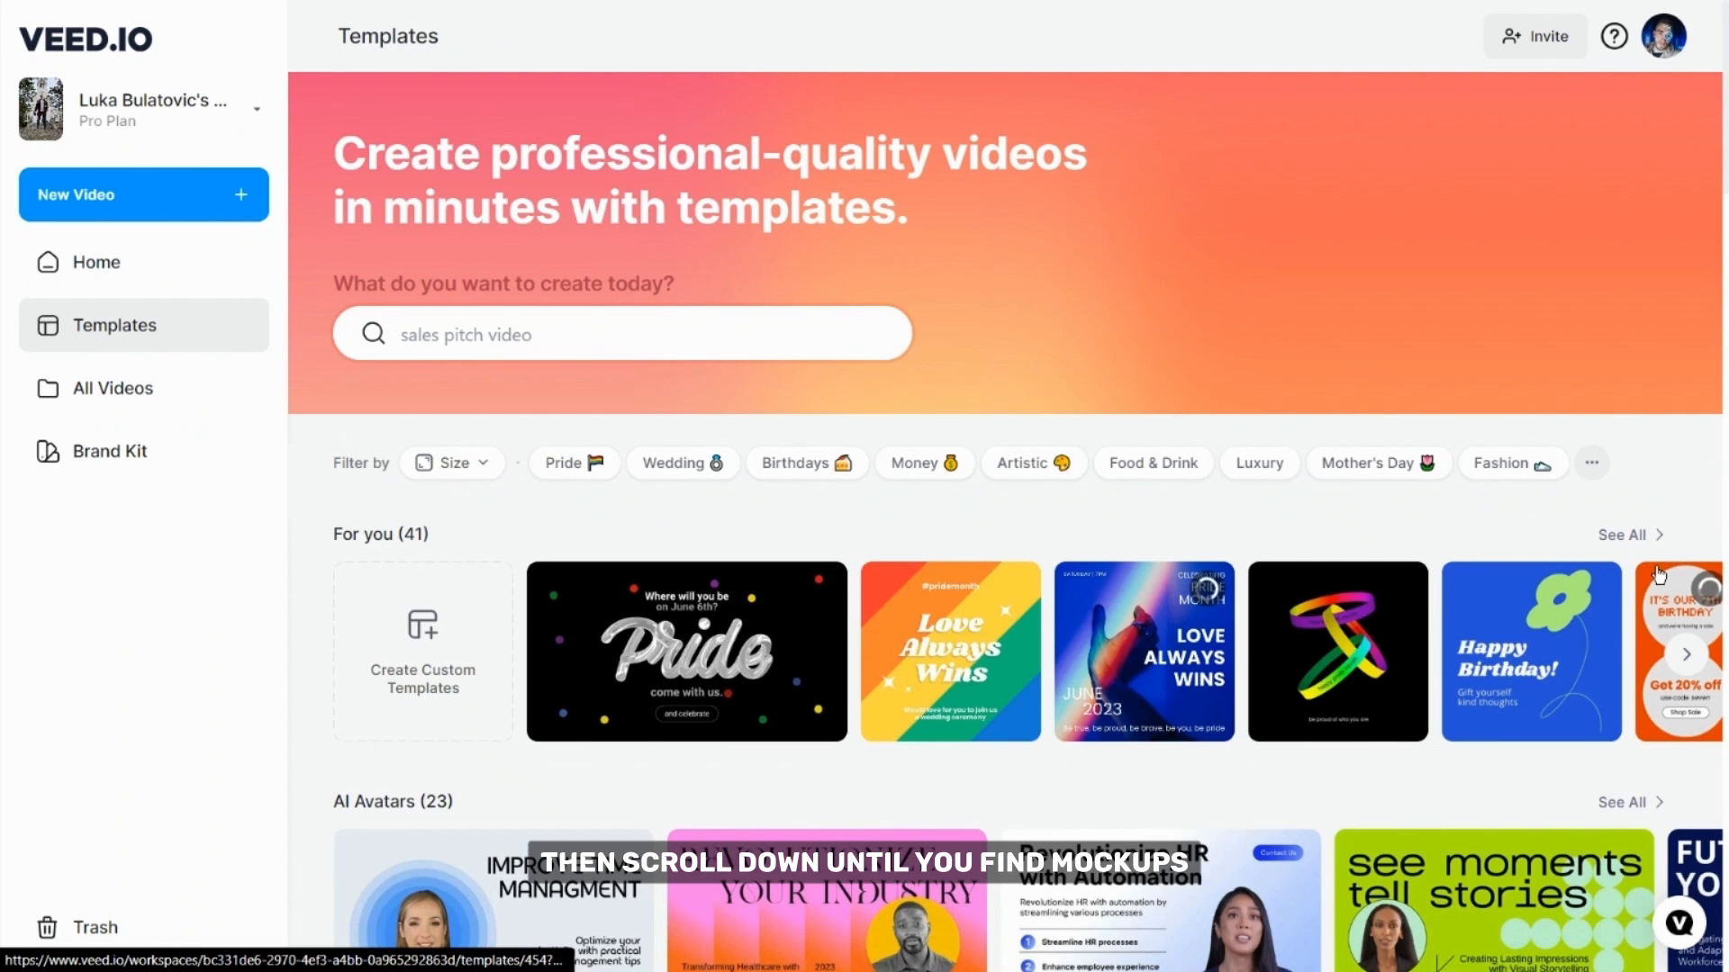
pyautogui.scroll(-8, 1660, 573)
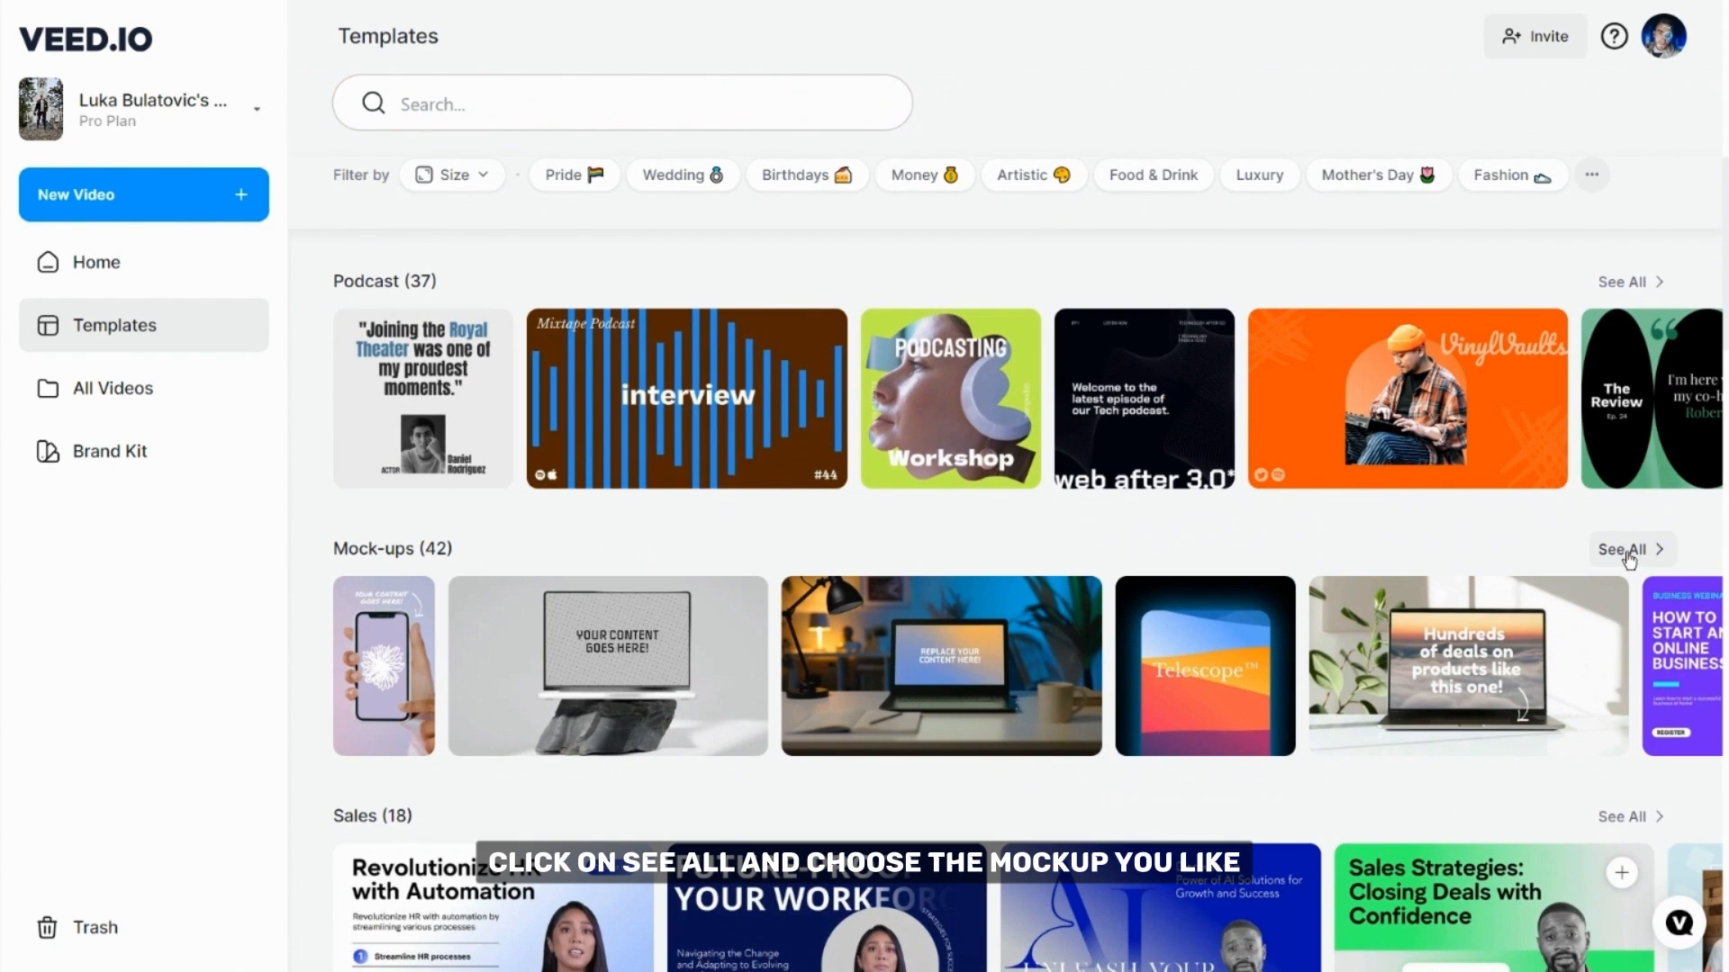
pyautogui.click(1630, 553)
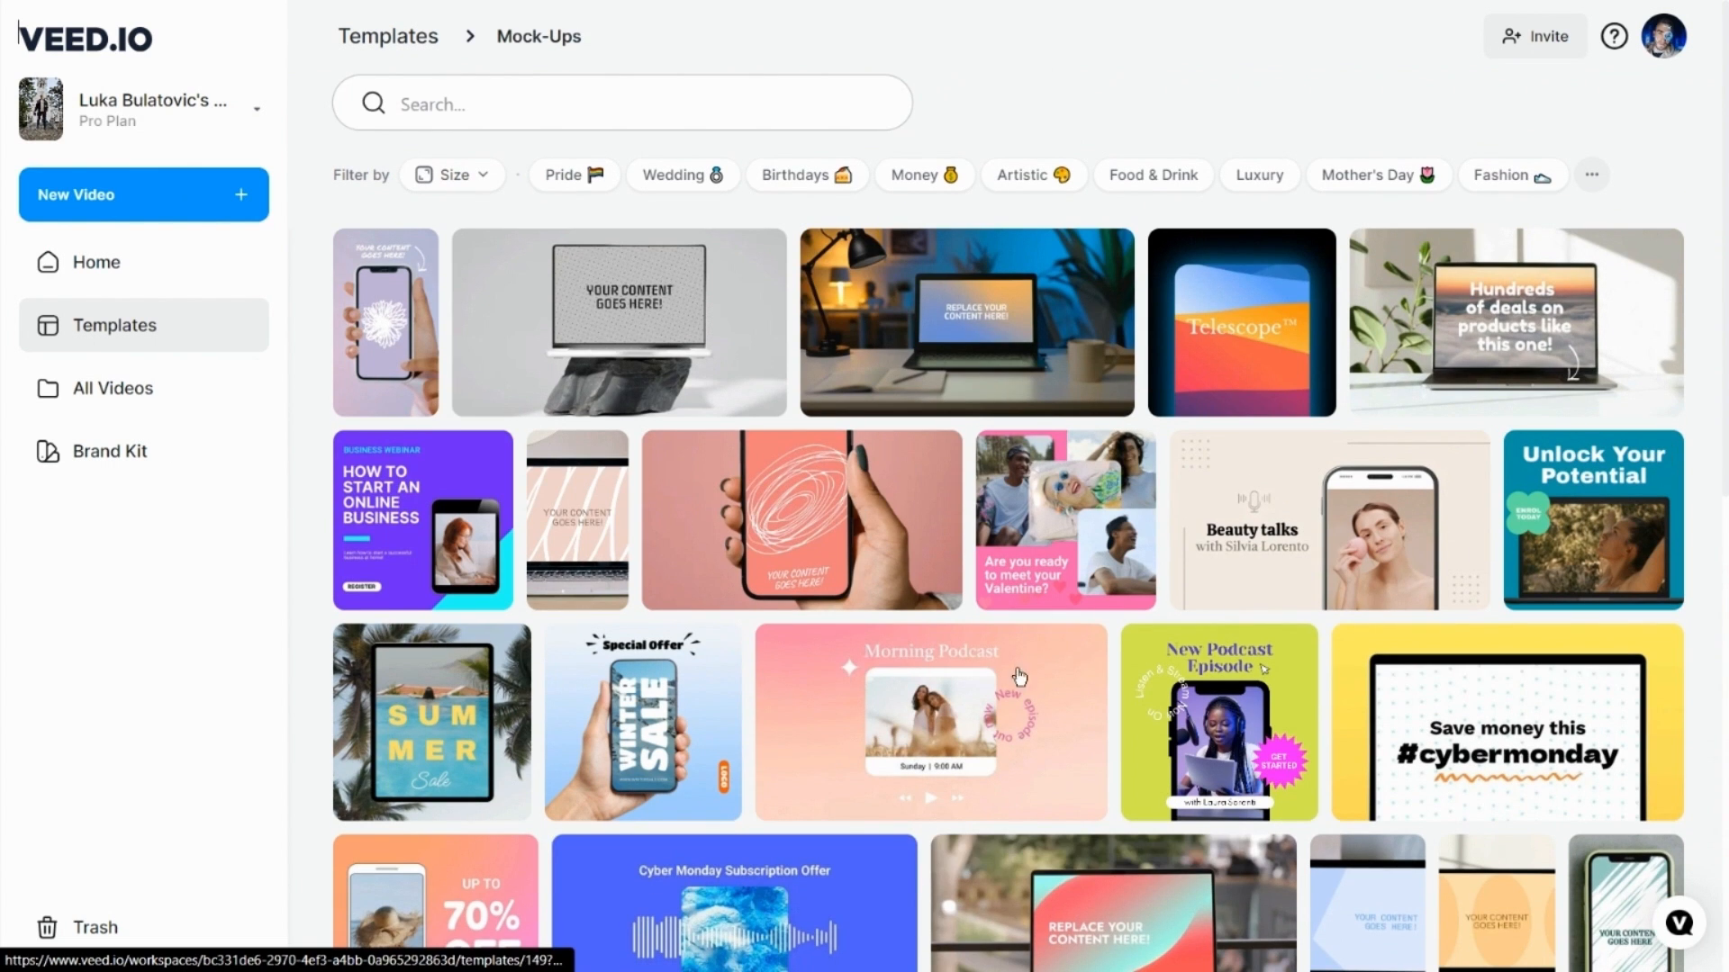
pyautogui.scroll(-2, 1017, 677)
pyautogui.click(1127, 698)
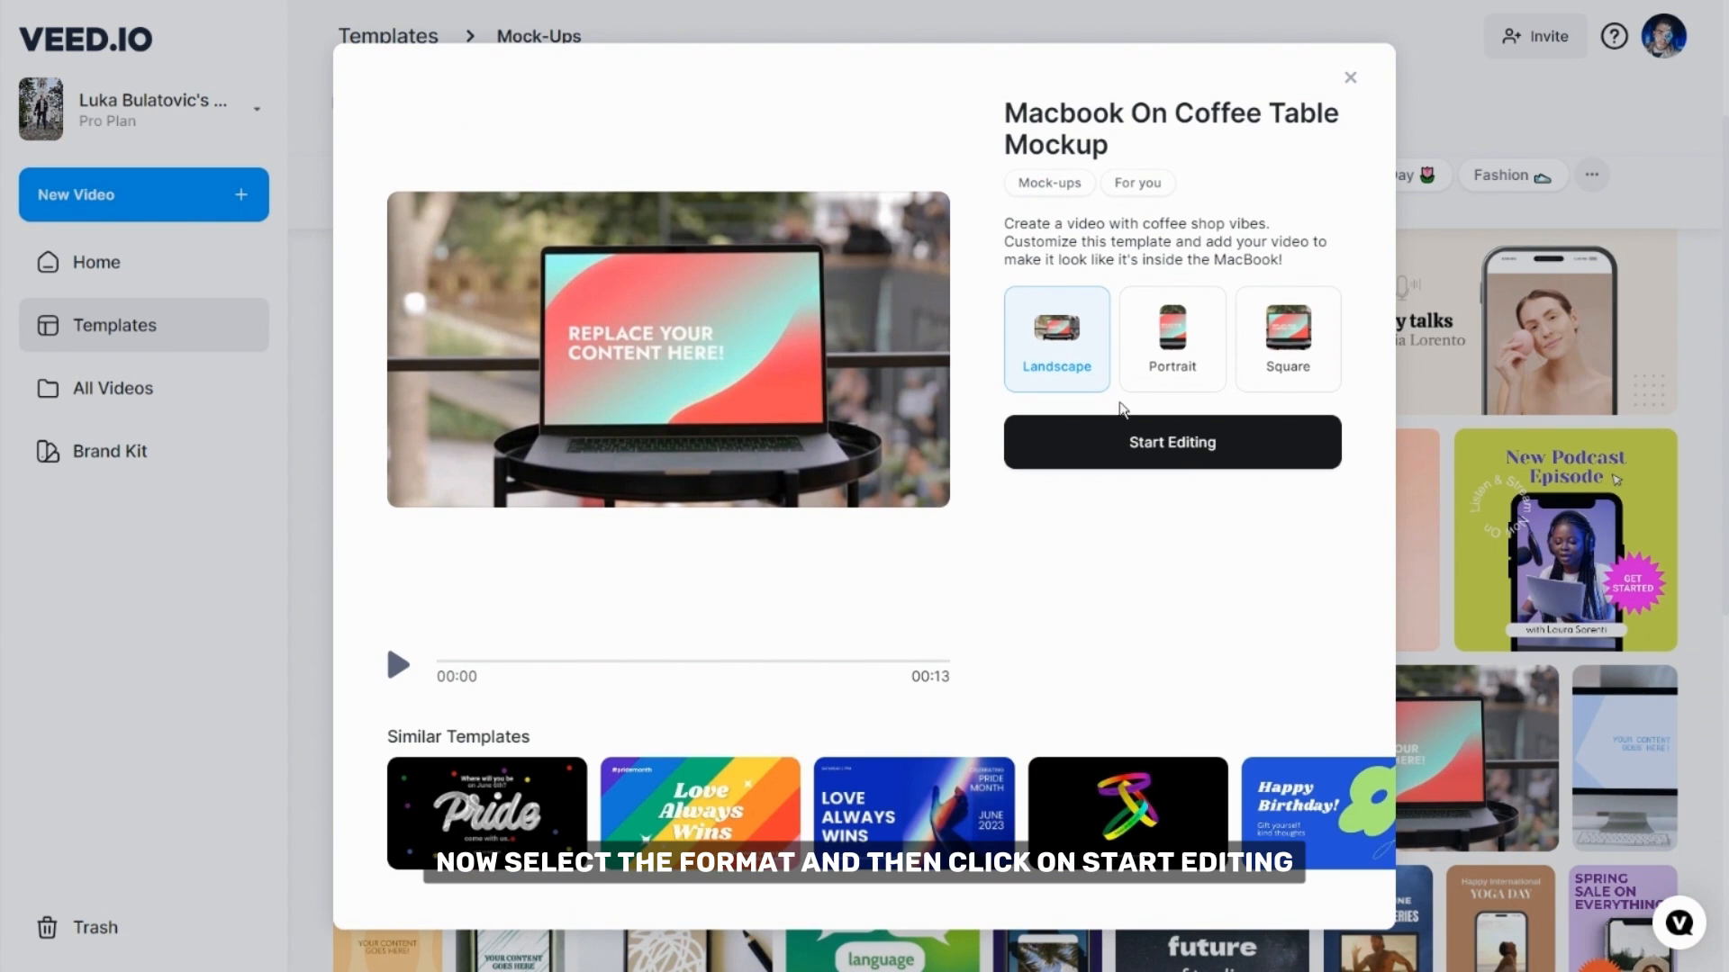
# - Preview the mockup's Portrait and Square formats, then start editing the template in Landscape format
pyautogui.click(1173, 368)
pyautogui.click(1301, 369)
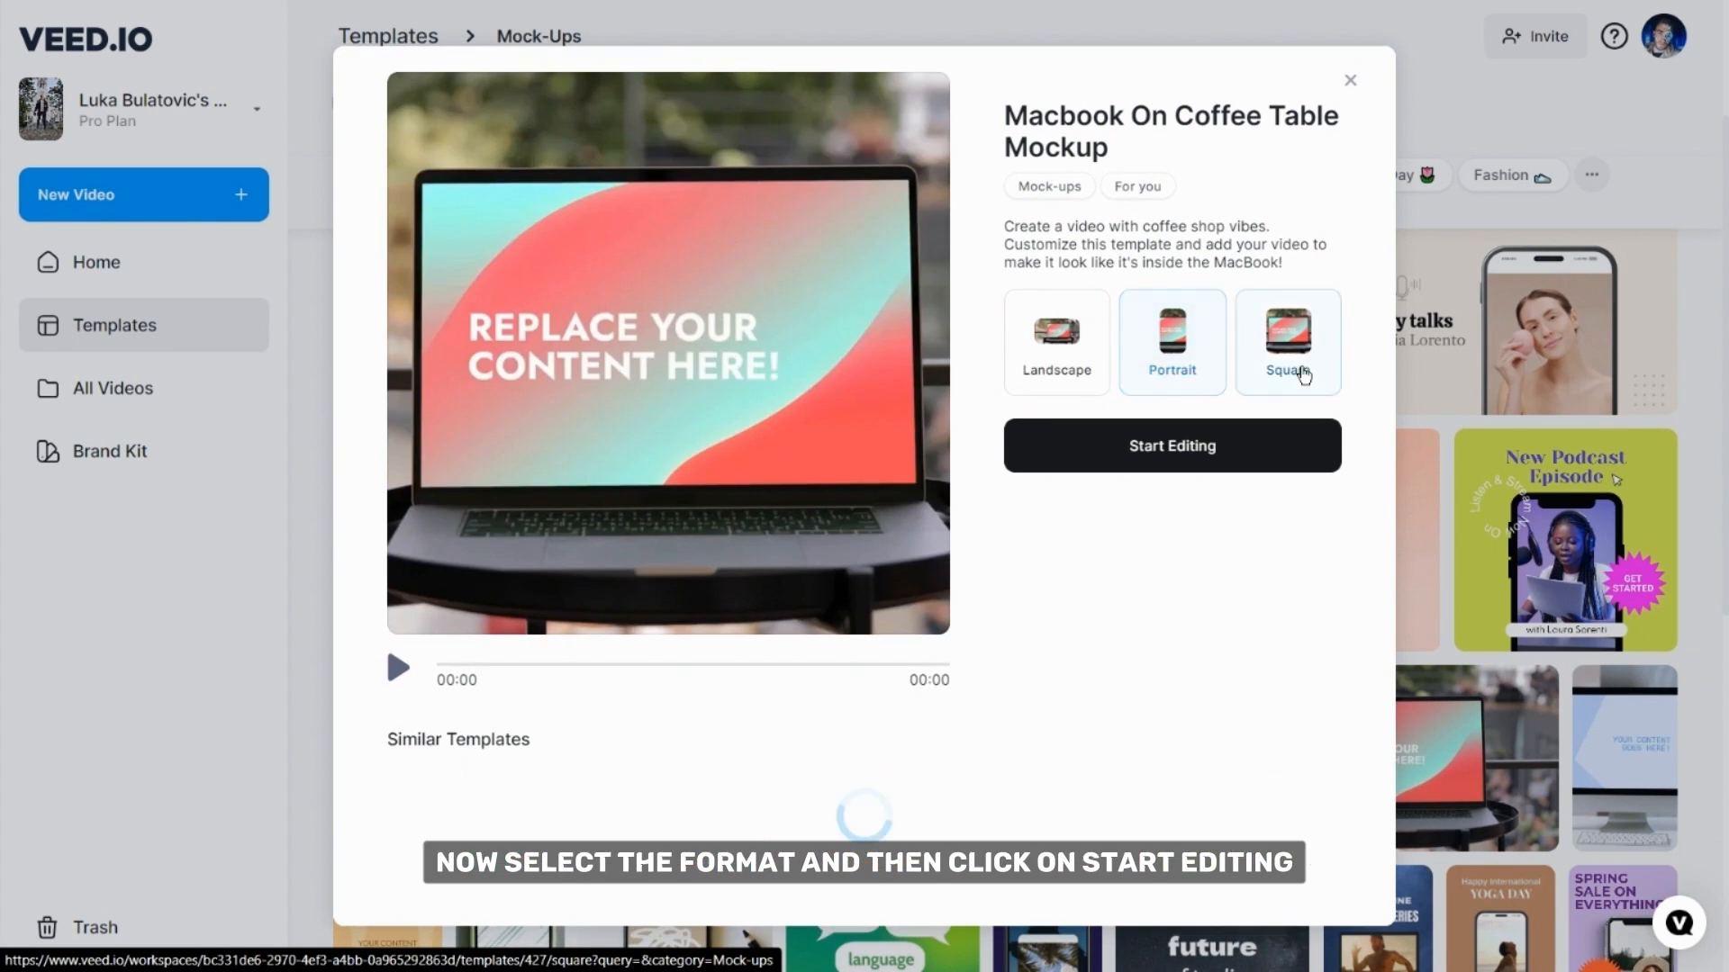
pyautogui.click(1029, 353)
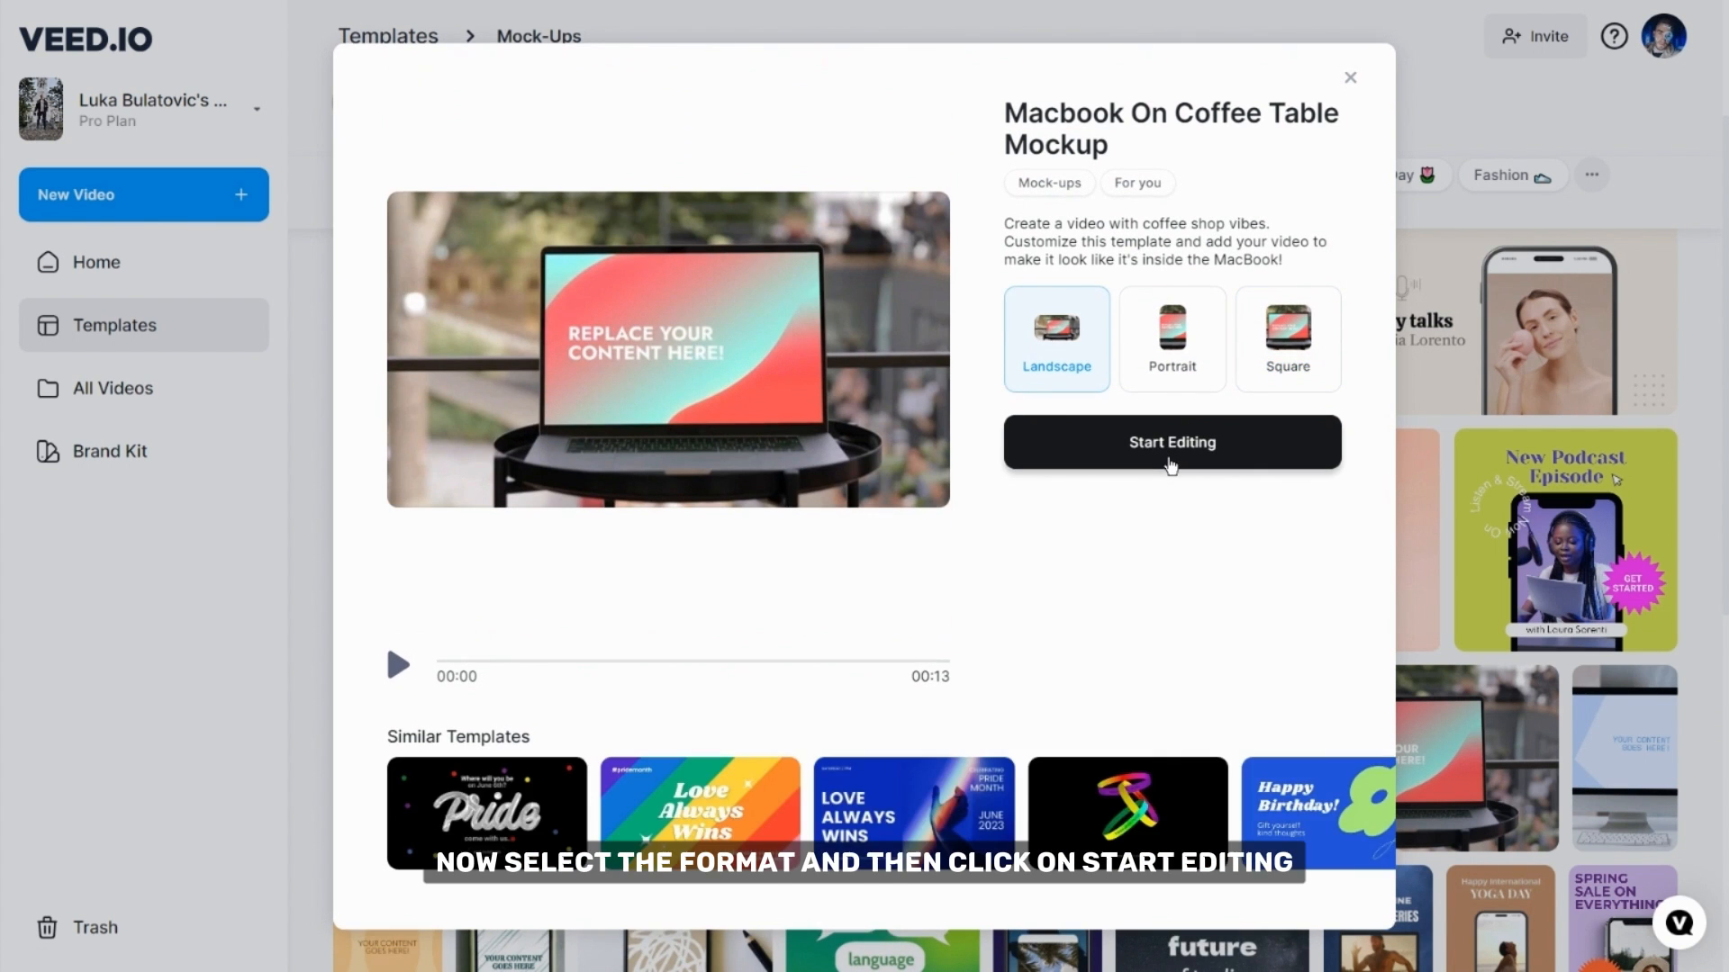
pyautogui.click(1170, 442)
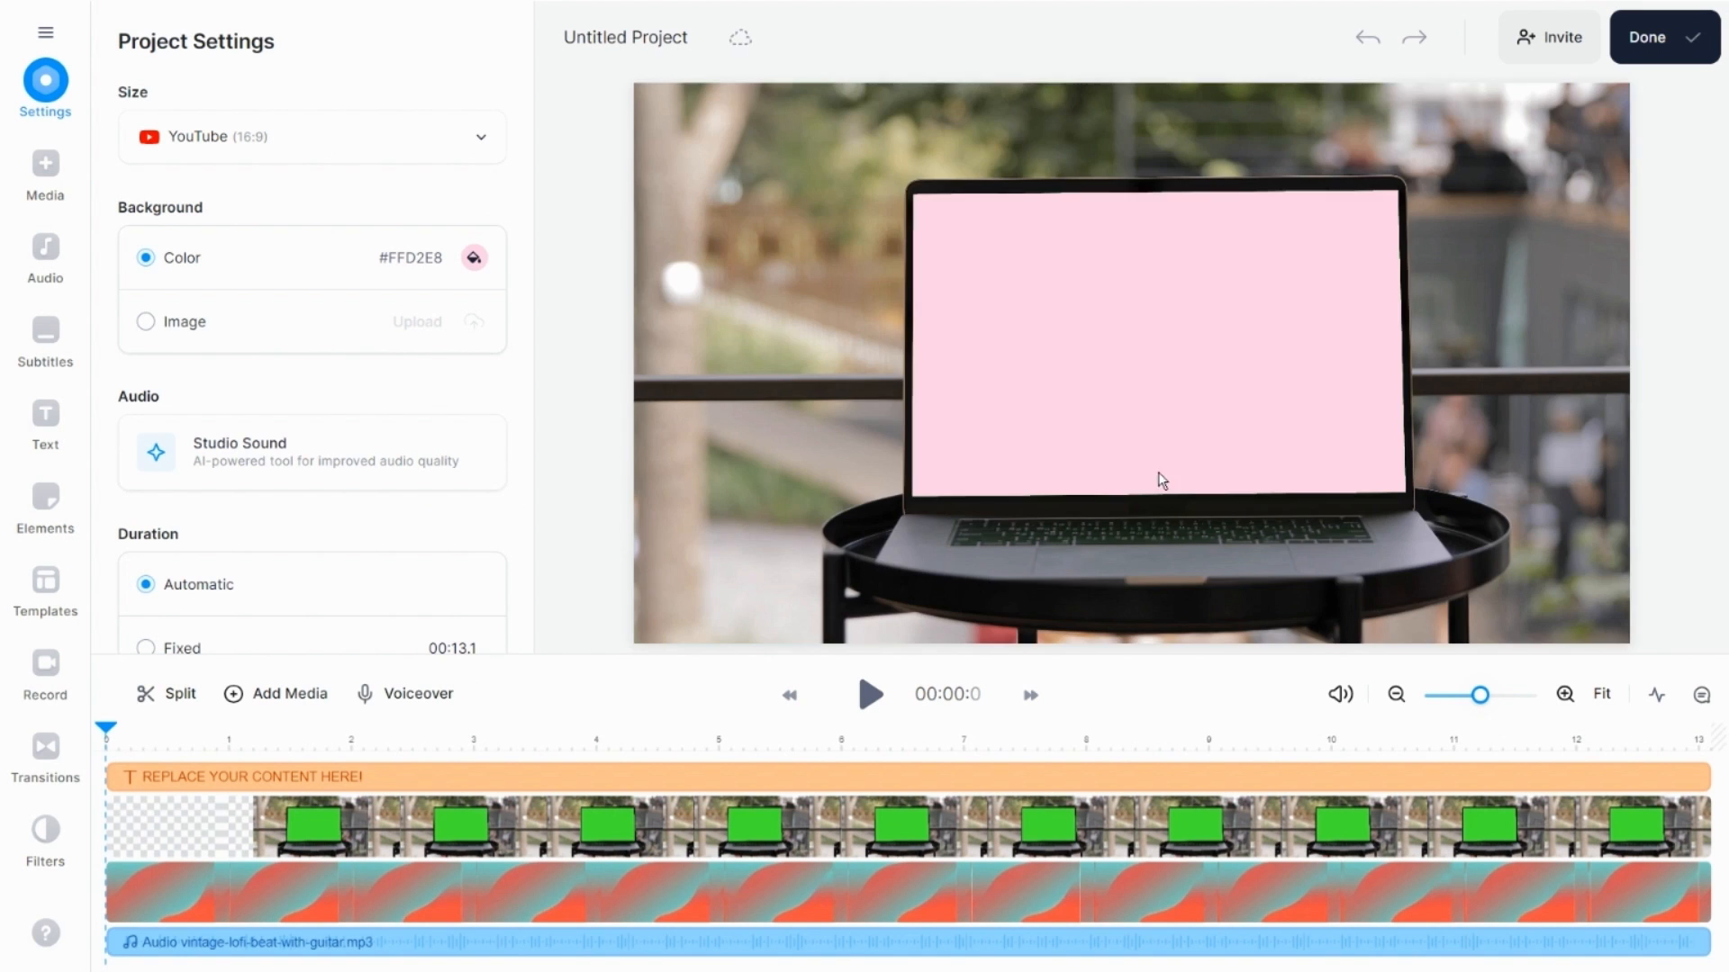
# - Replace the abstract wavy placeholder video with 1.mp4 and shift it slightly to the right within the laptop screen
pyautogui.click(680, 898)
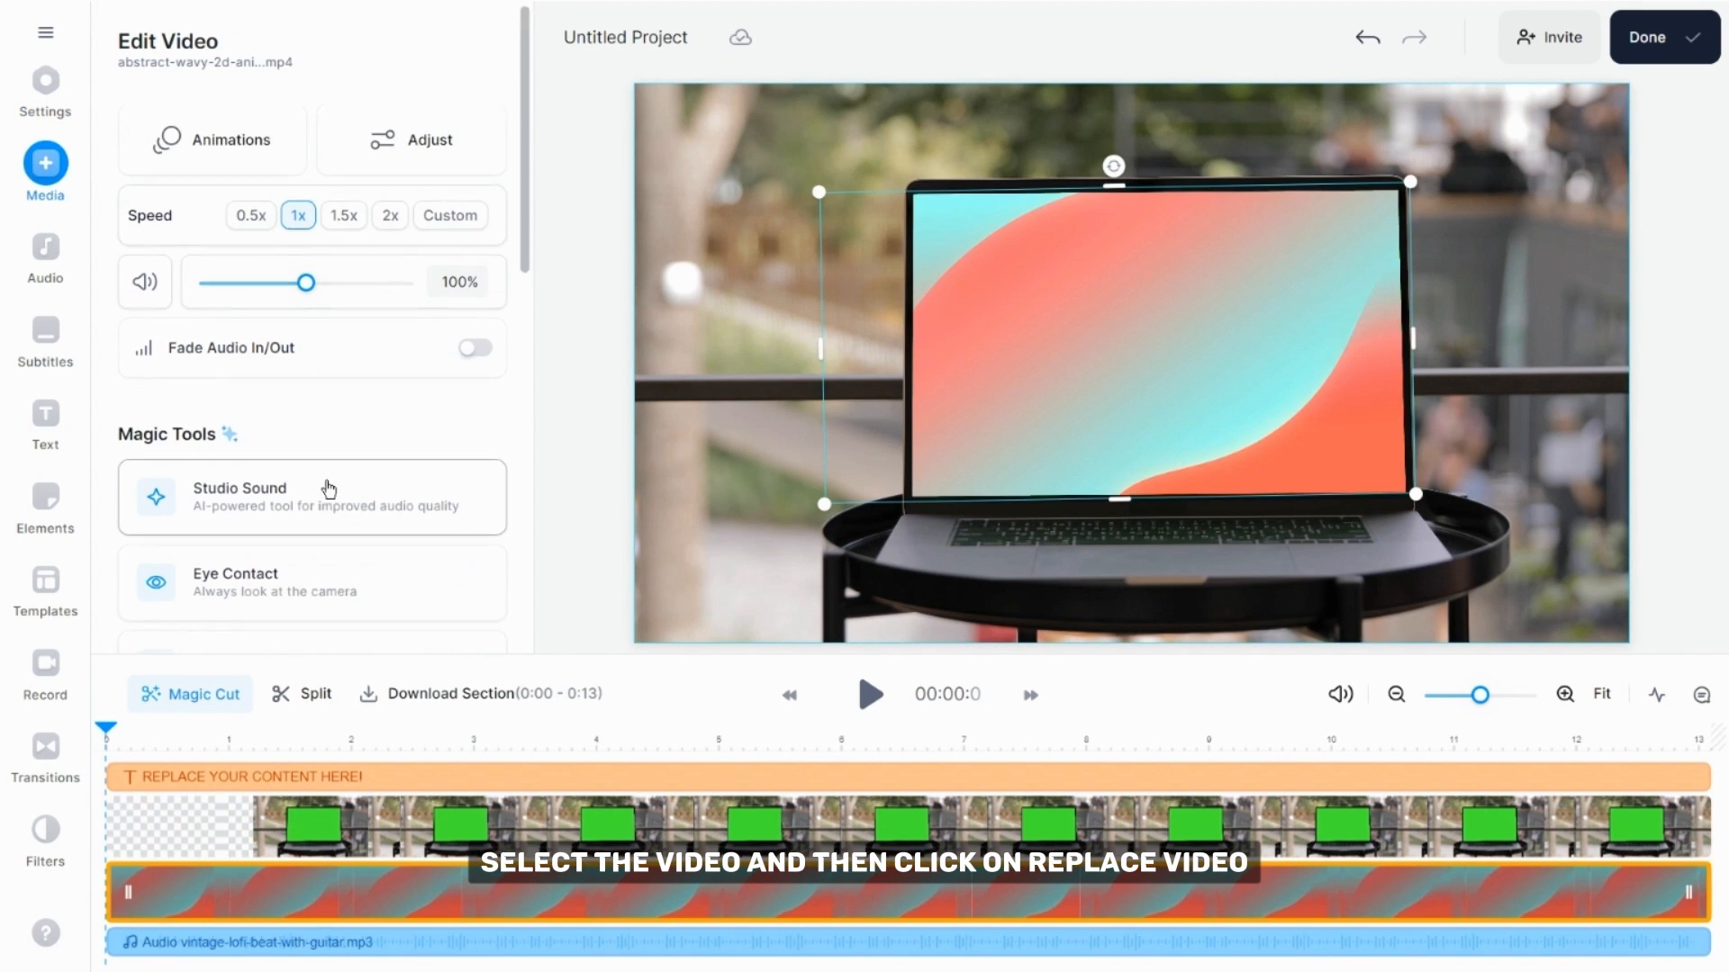
pyautogui.scroll(-5, 328, 490)
pyautogui.click(342, 590)
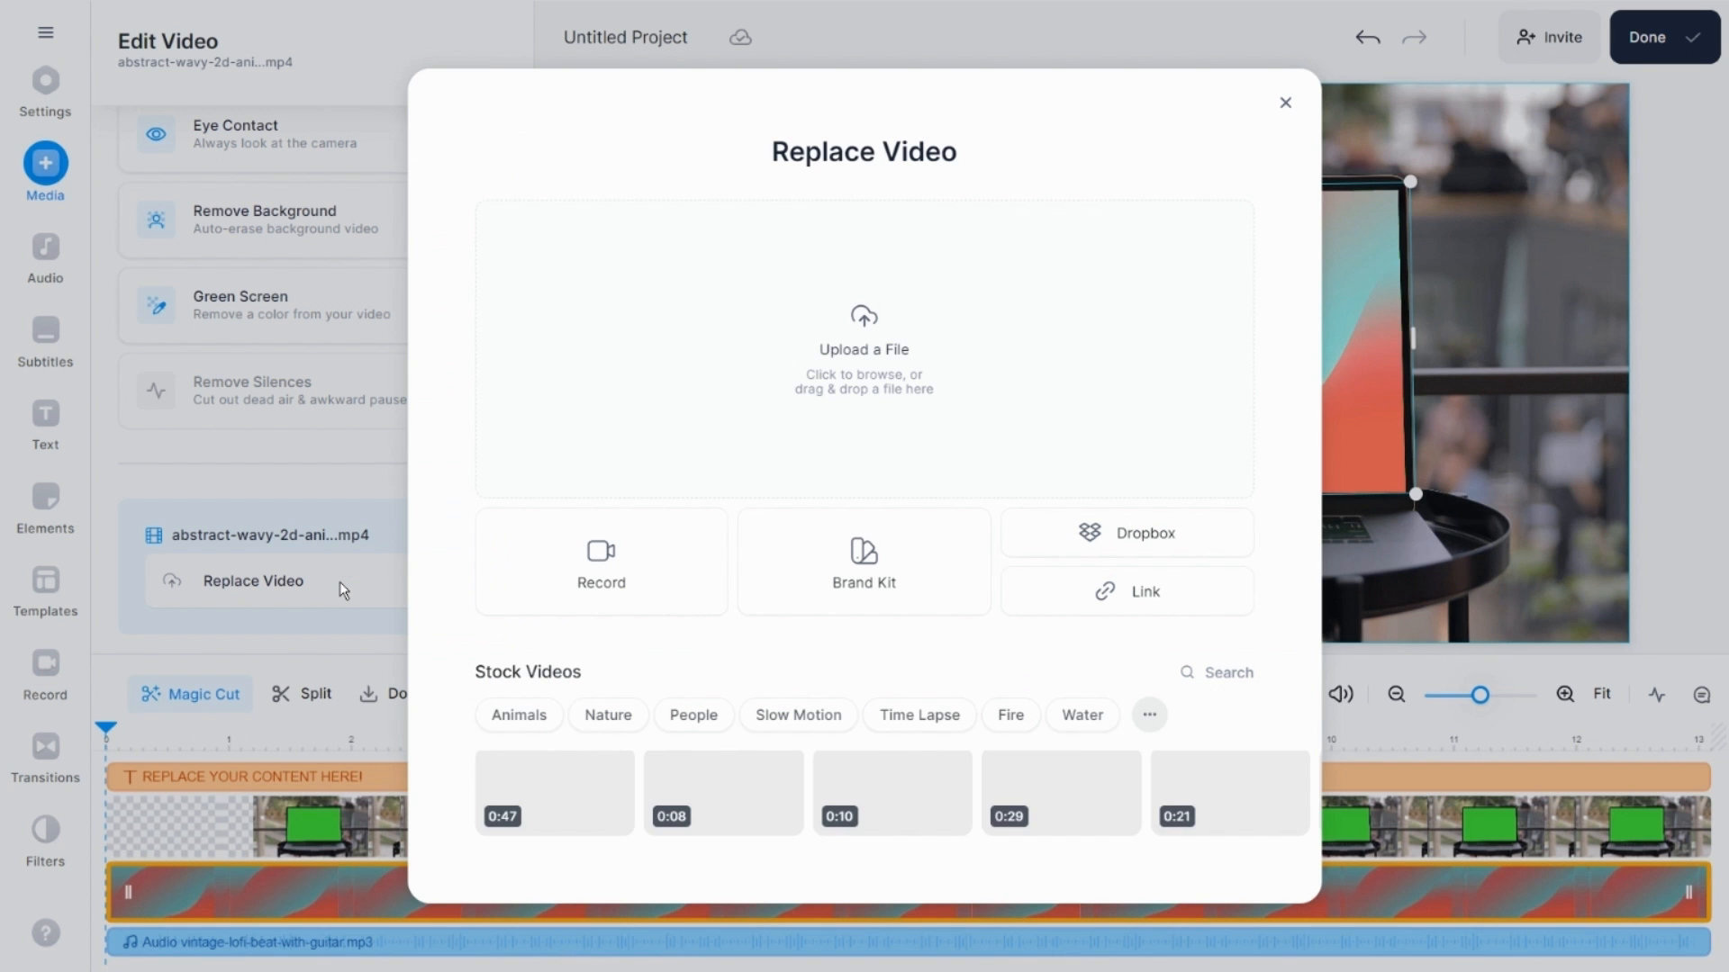
pyautogui.click(747, 359)
pyautogui.doubleClick(746, 353)
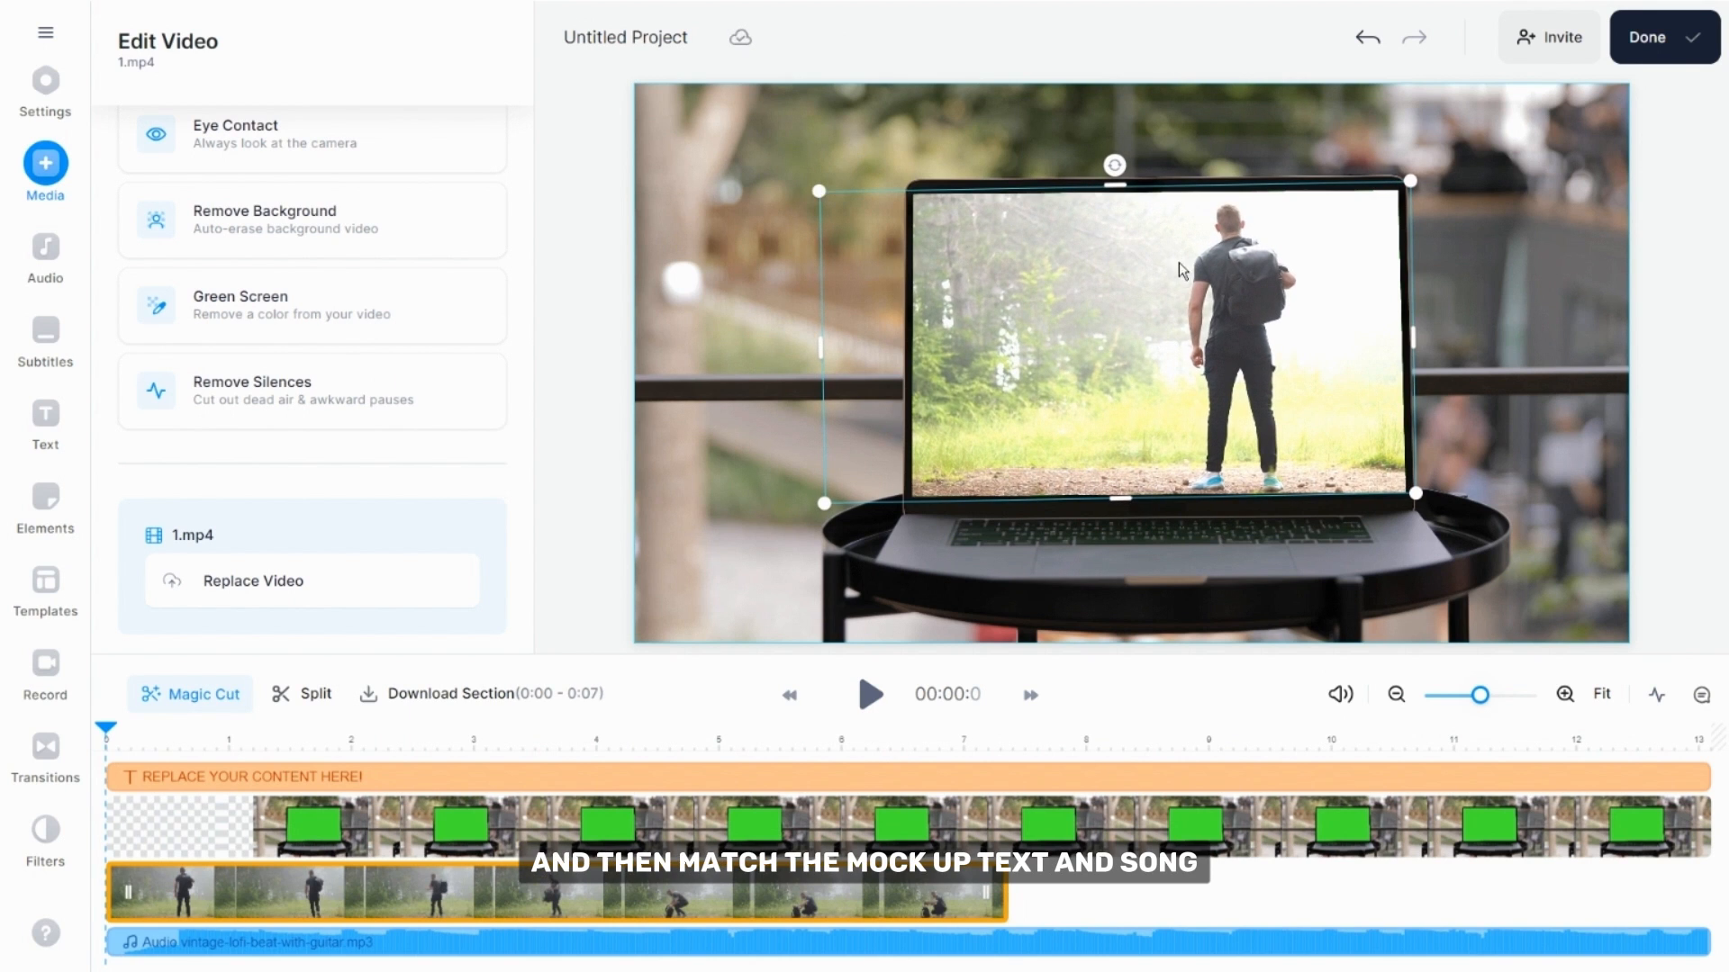
pyautogui.moveTo(1187, 267); pyautogui.dragTo(1206, 270)
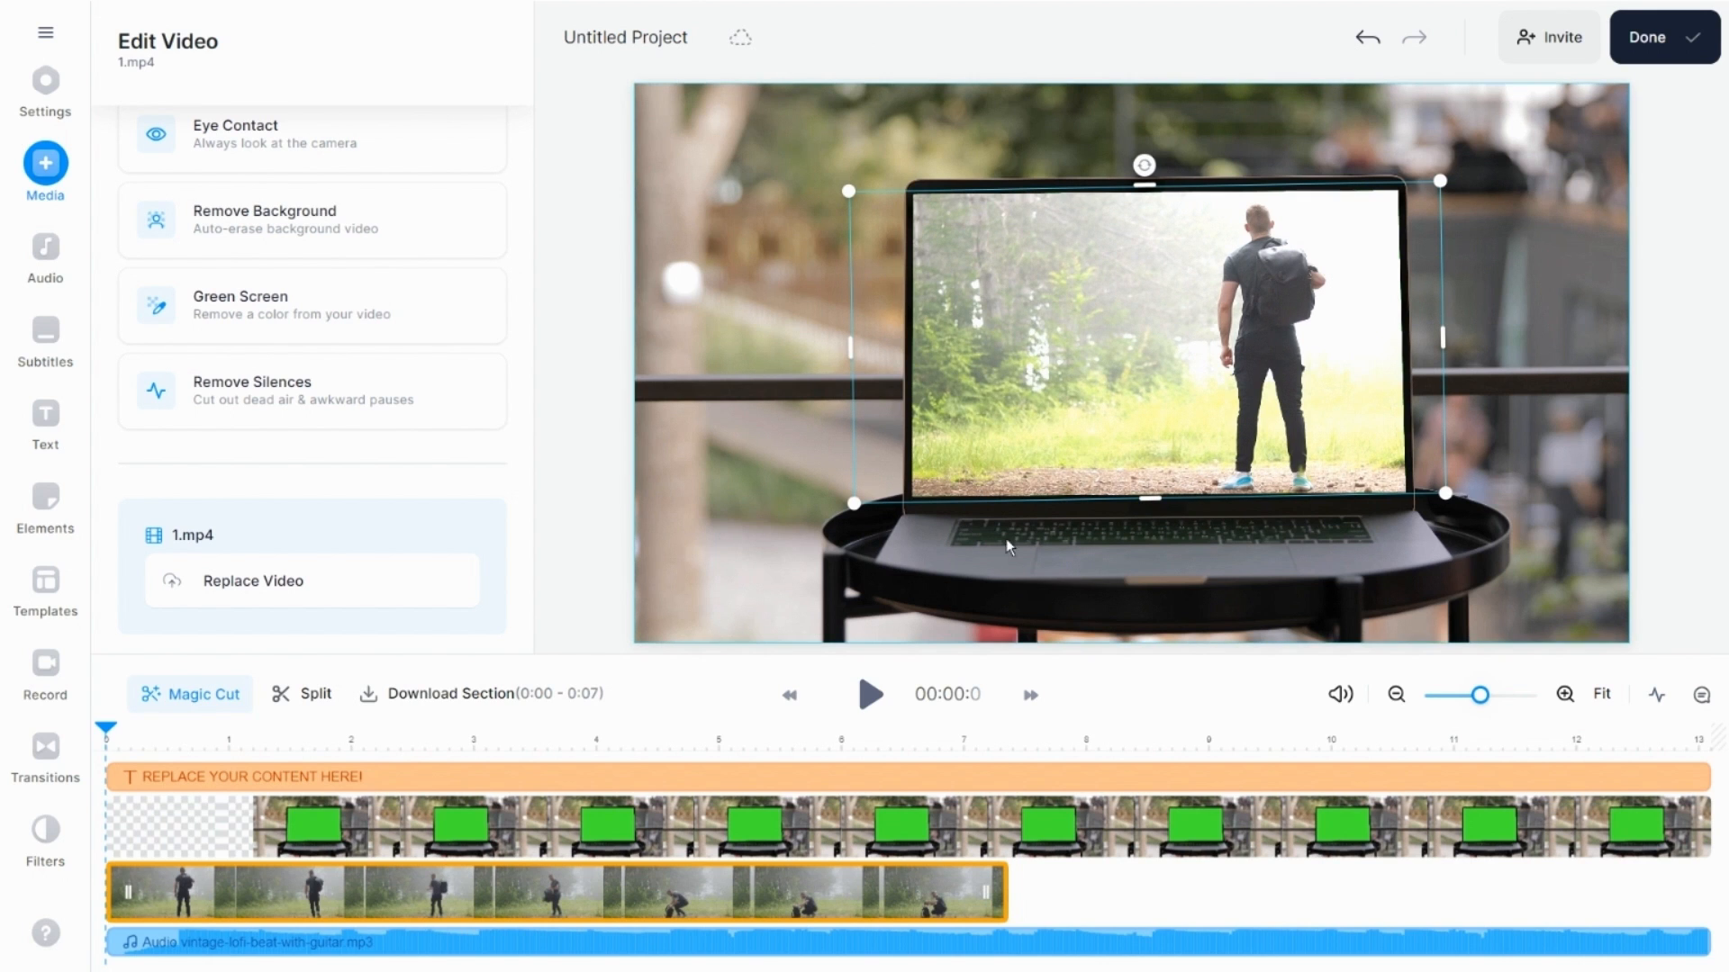
# - Trim the laptop mockup clip, the title text and the background song to end together with the 1.mp4 clip
pyautogui.click(1453, 697)
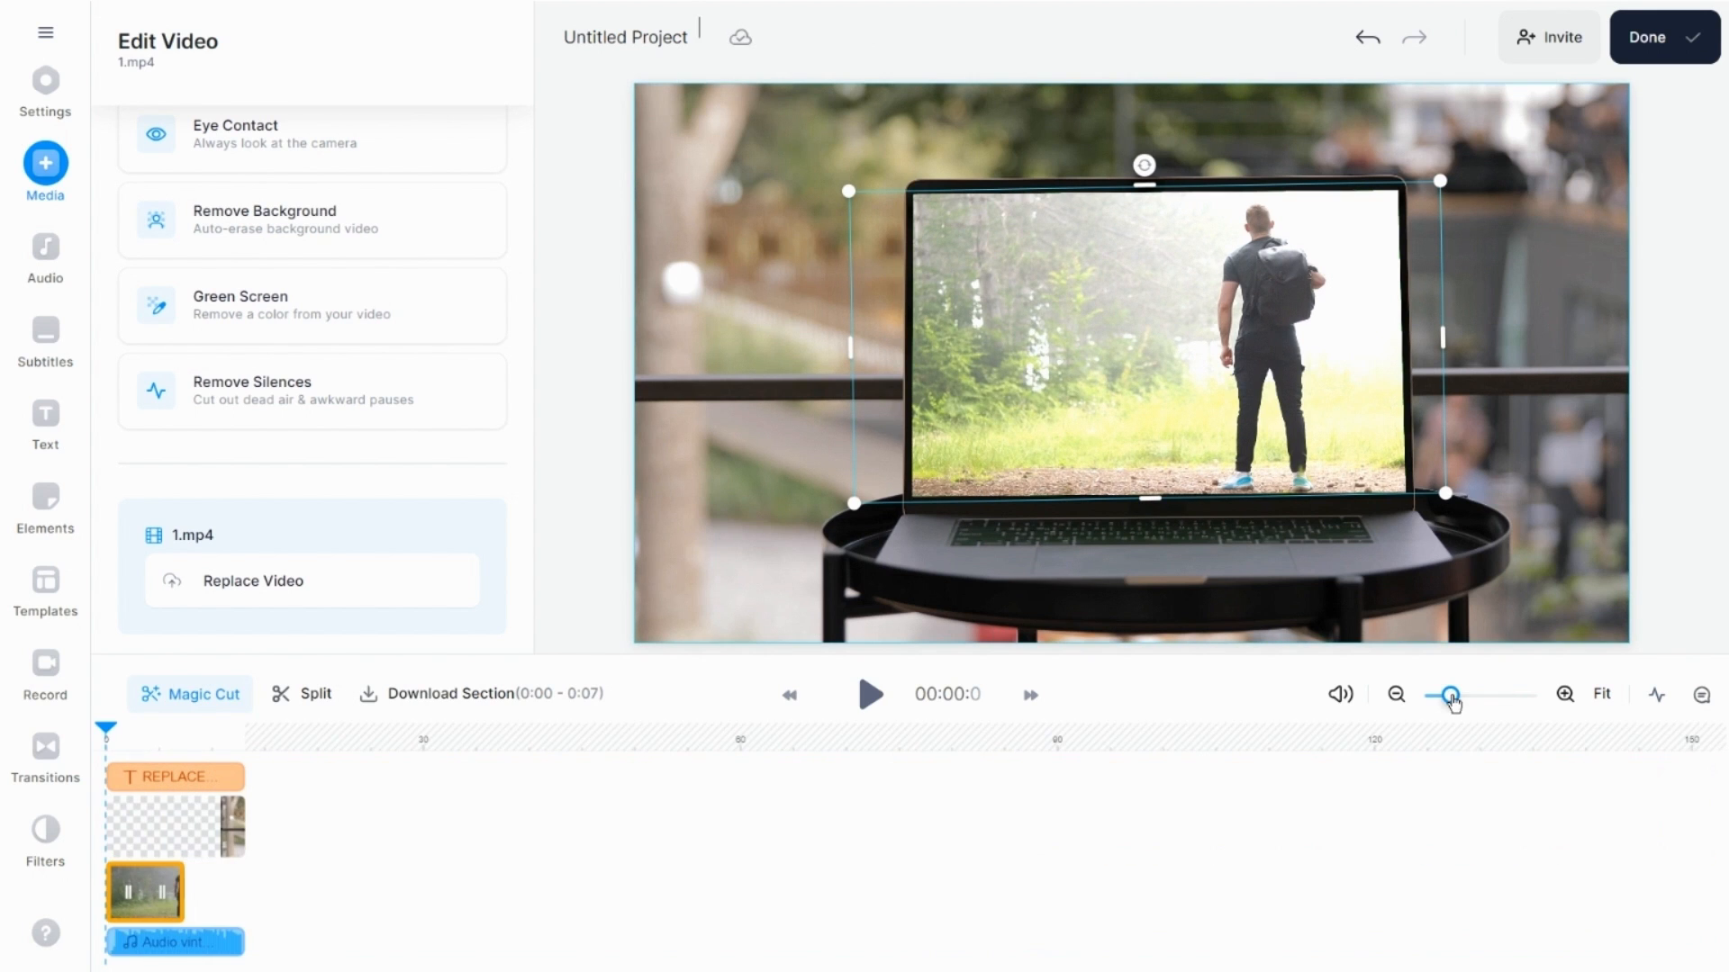
pyautogui.moveTo(1453, 702); pyautogui.dragTo(1478, 718)
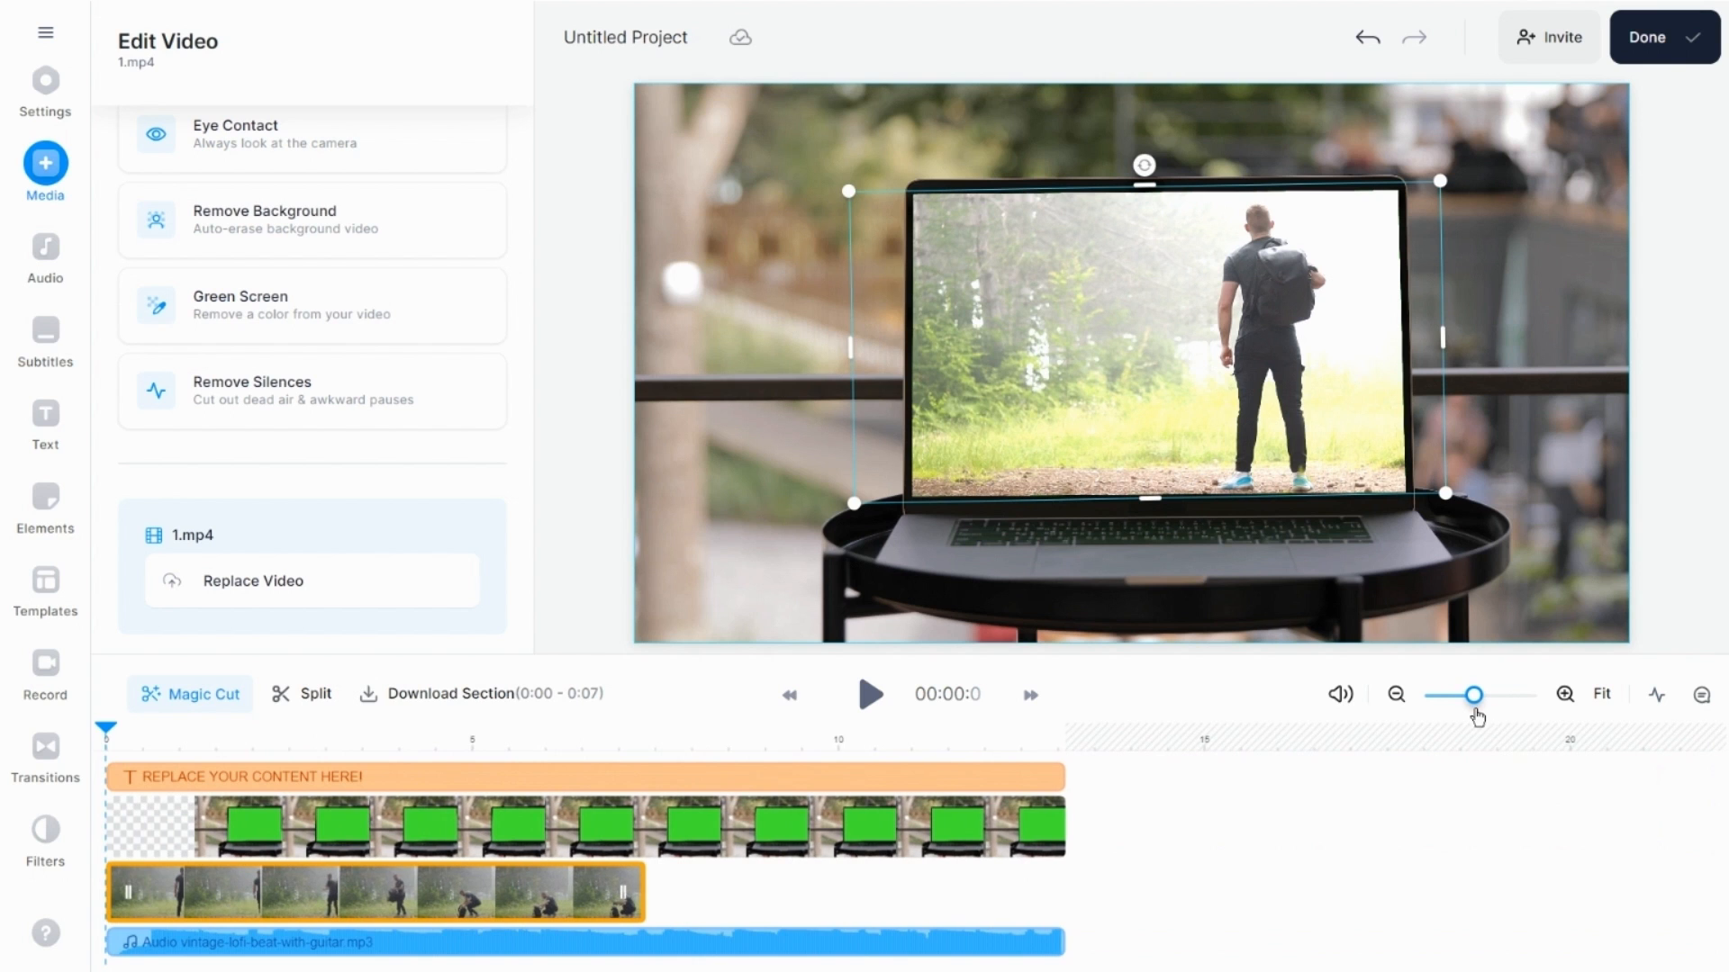
pyautogui.click(1054, 824)
pyautogui.moveTo(1063, 824); pyautogui.dragTo(644, 847)
pyautogui.moveTo(1052, 781); pyautogui.dragTo(645, 782)
pyautogui.moveTo(1063, 942); pyautogui.dragTo(633, 936)
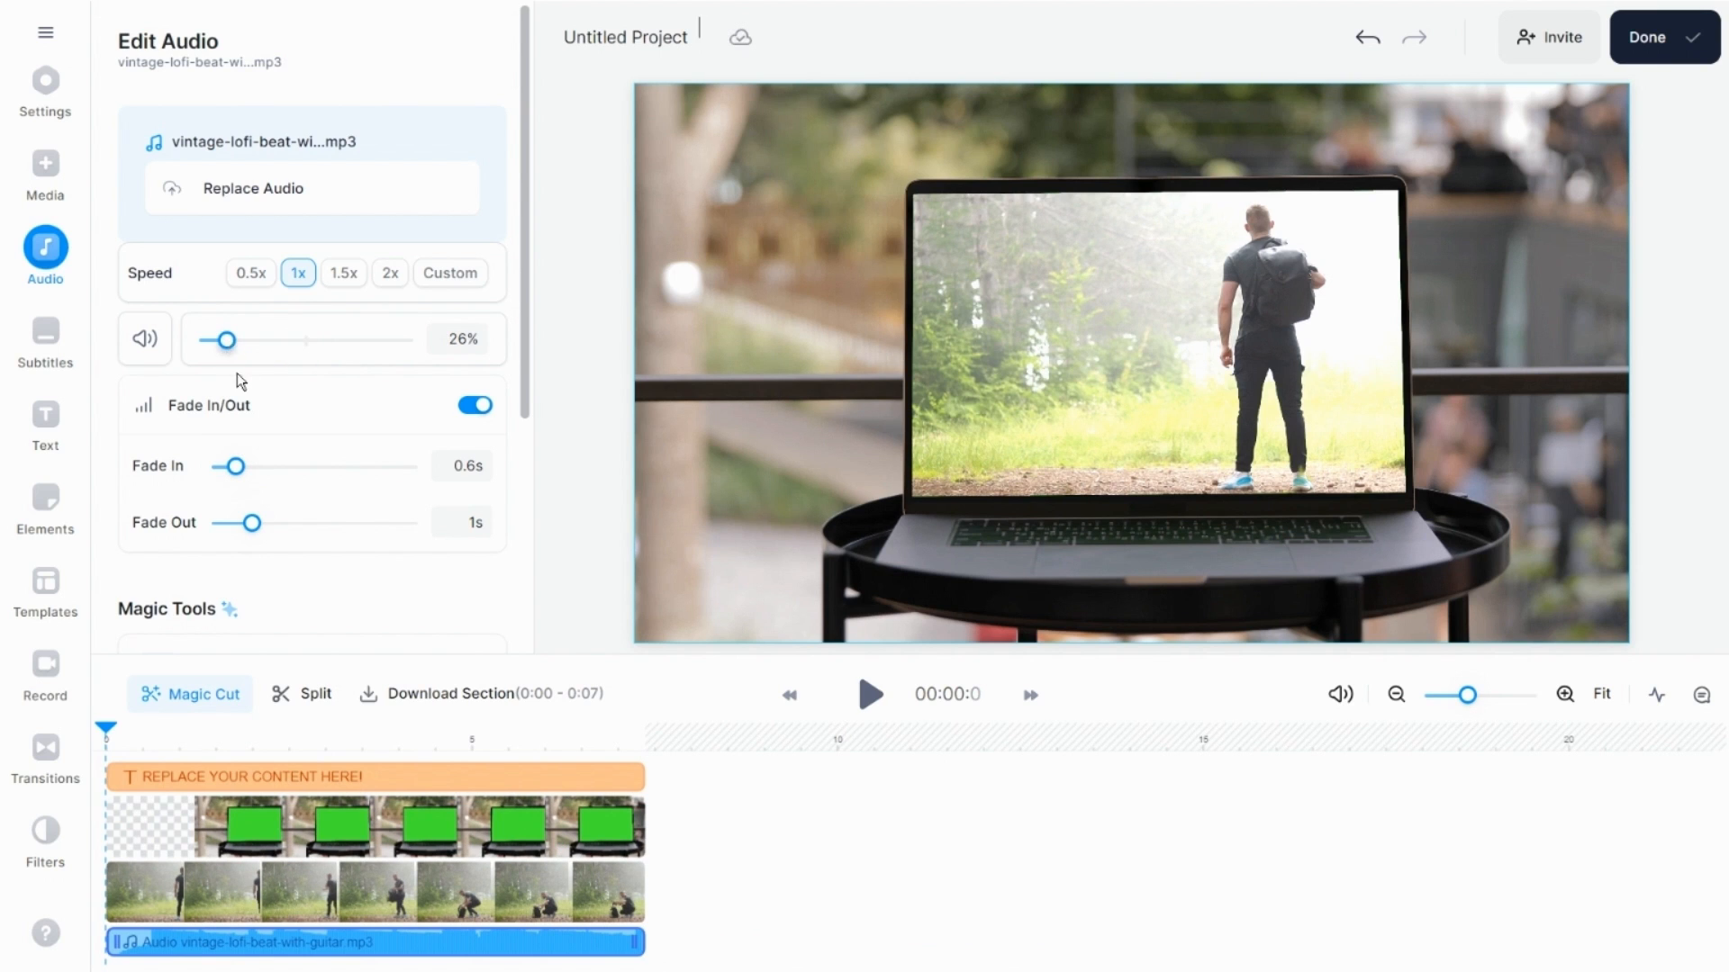
# - Play the trimmed mockup video from its beginning to check the text and video together
pyautogui.click(120, 776)
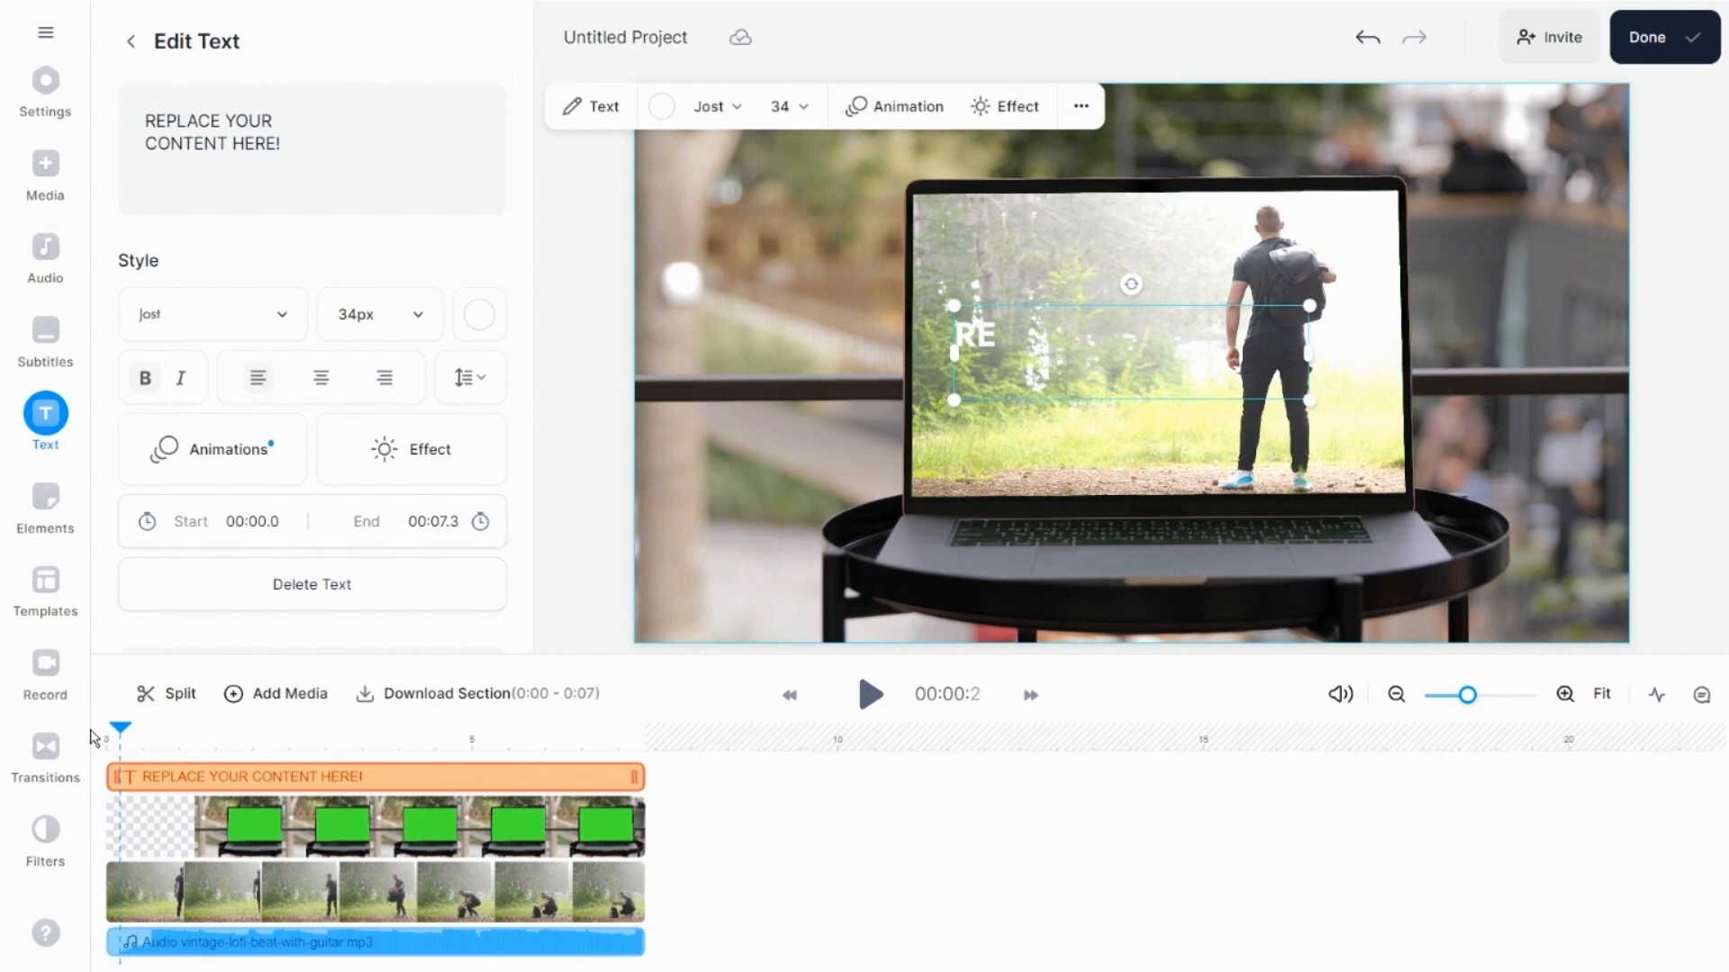
pyautogui.click(99, 738)
pyautogui.click(872, 694)
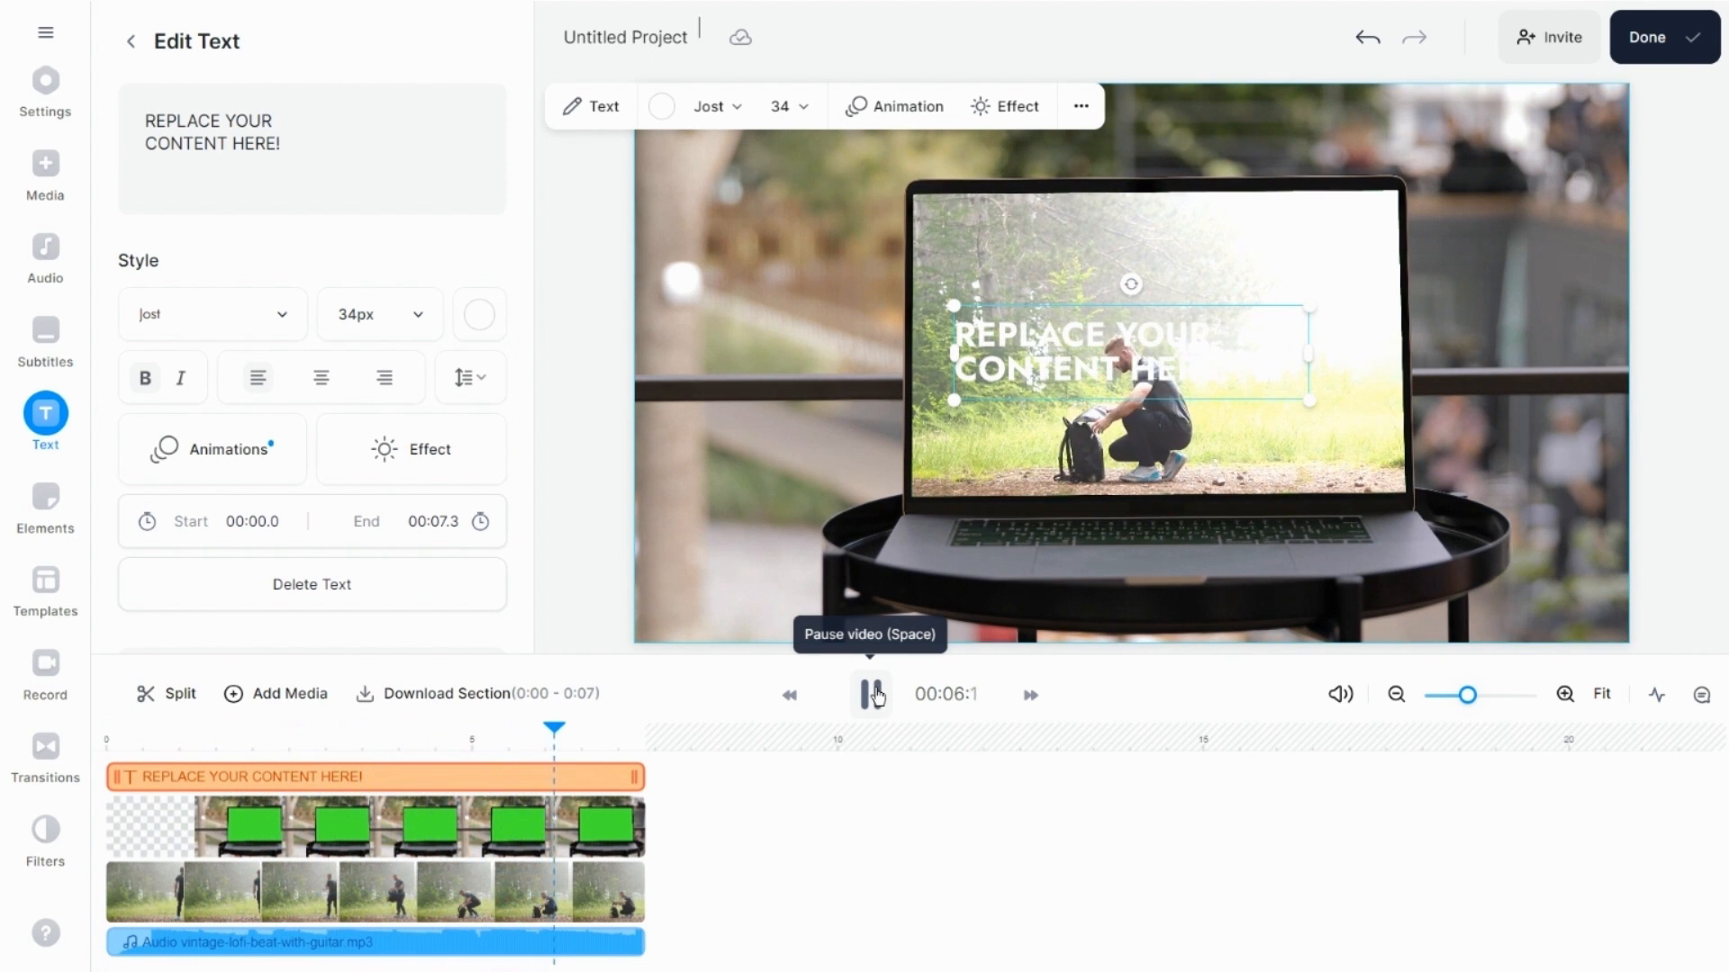
pyautogui.click(874, 695)
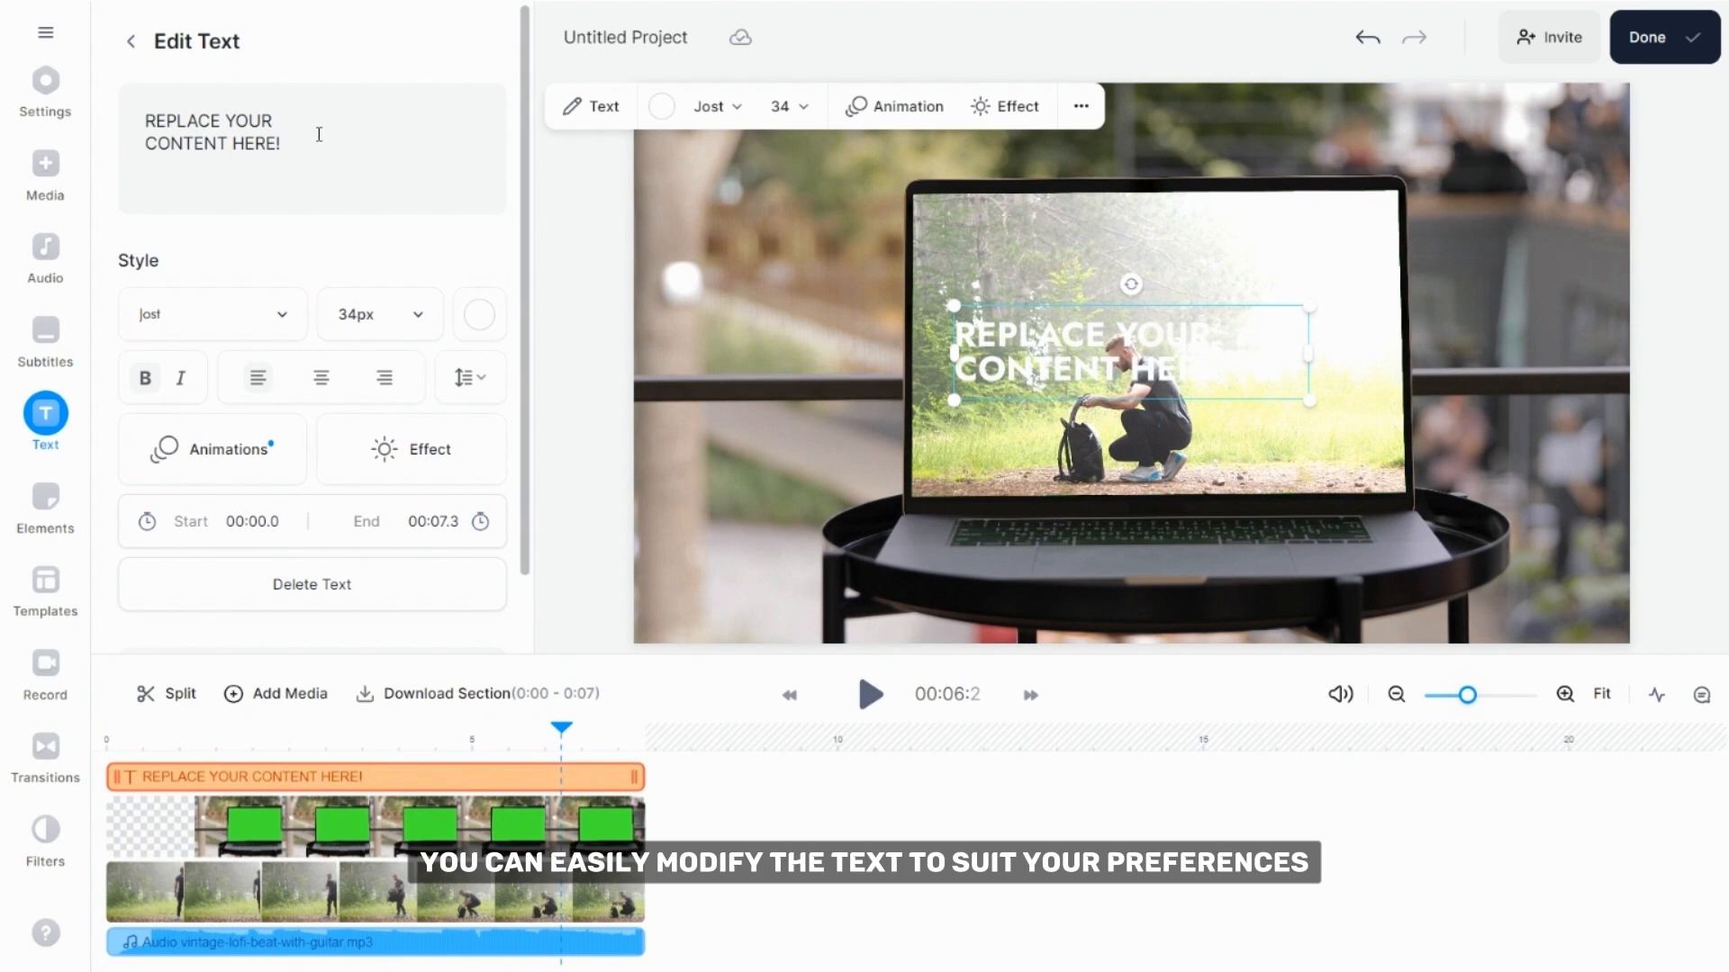
# - Replace the title's placeholder text with the creator's abbreviated name in capitals and set its font size to 30px
pyautogui.moveTo(319, 134); pyautogui.dragTo(54, 86)
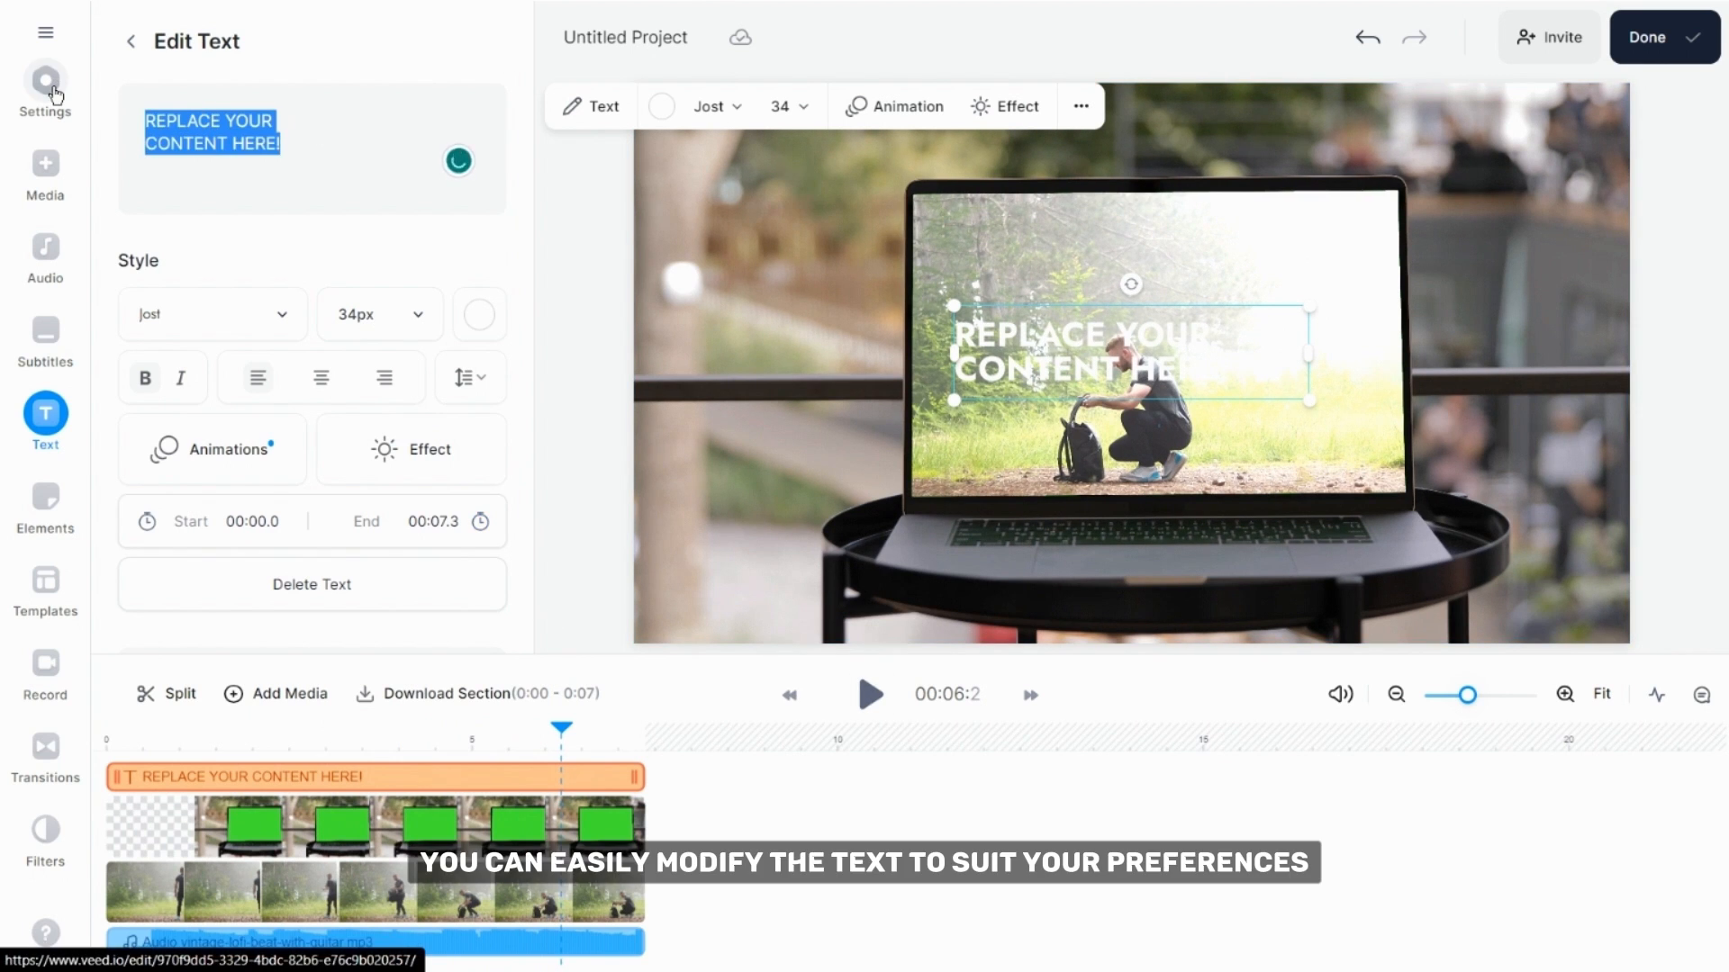
pyautogui.write('LUKA B')
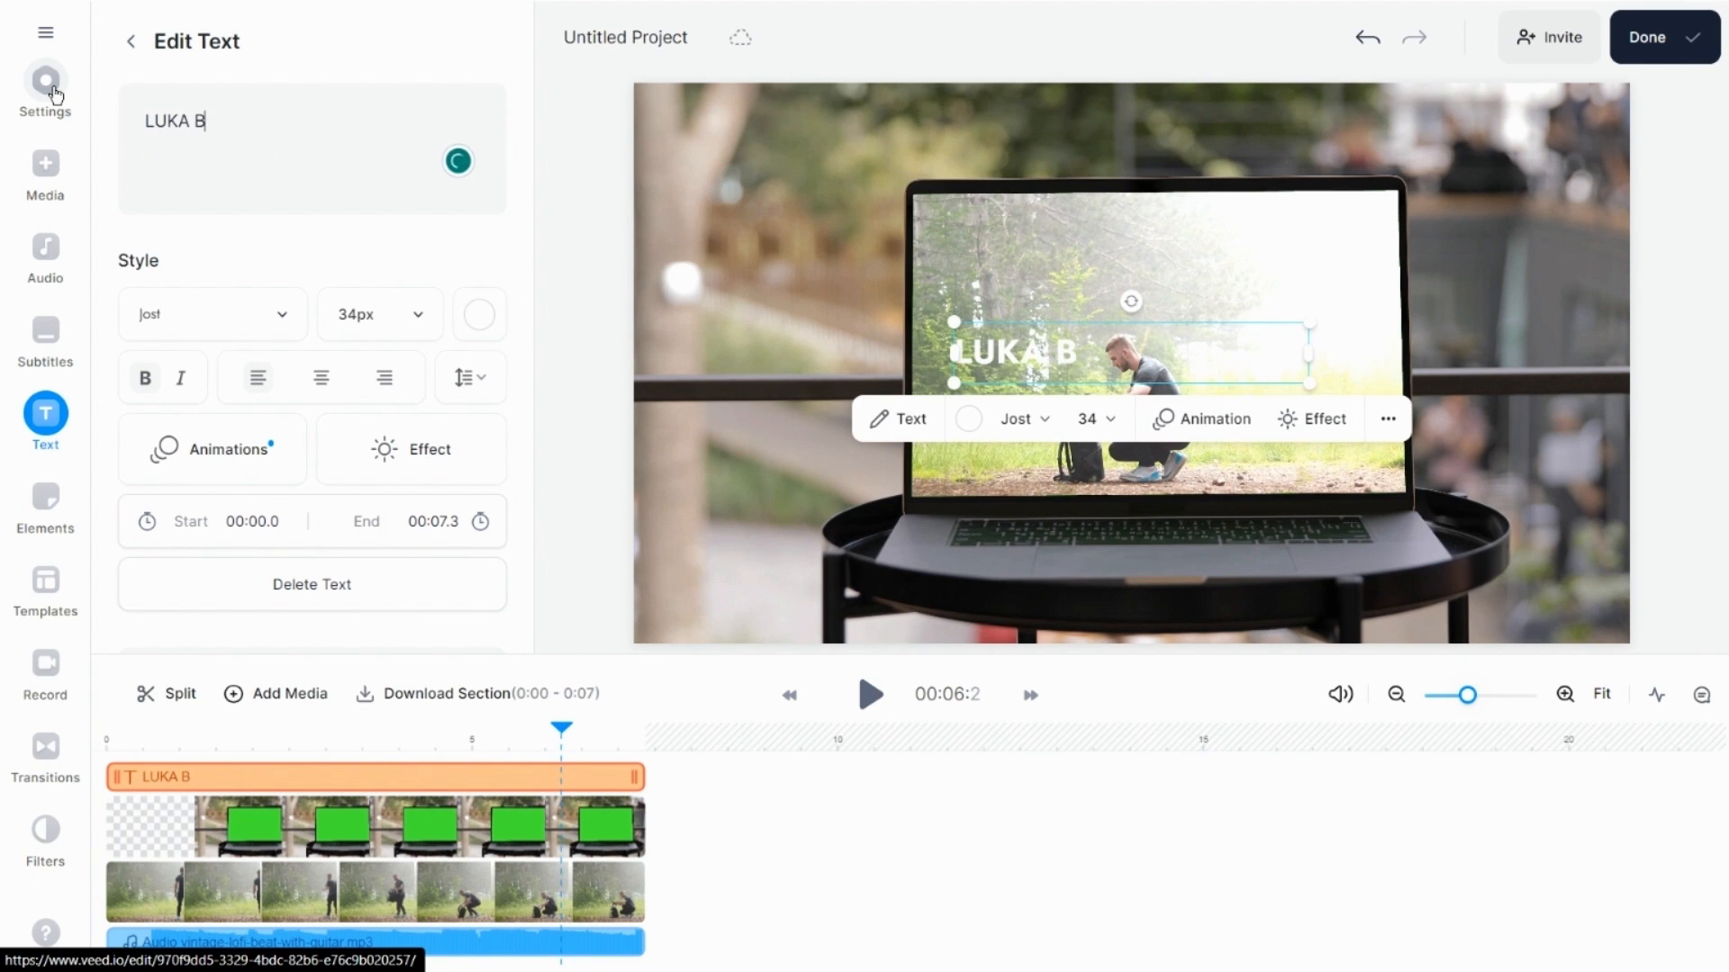
pyautogui.click(395, 322)
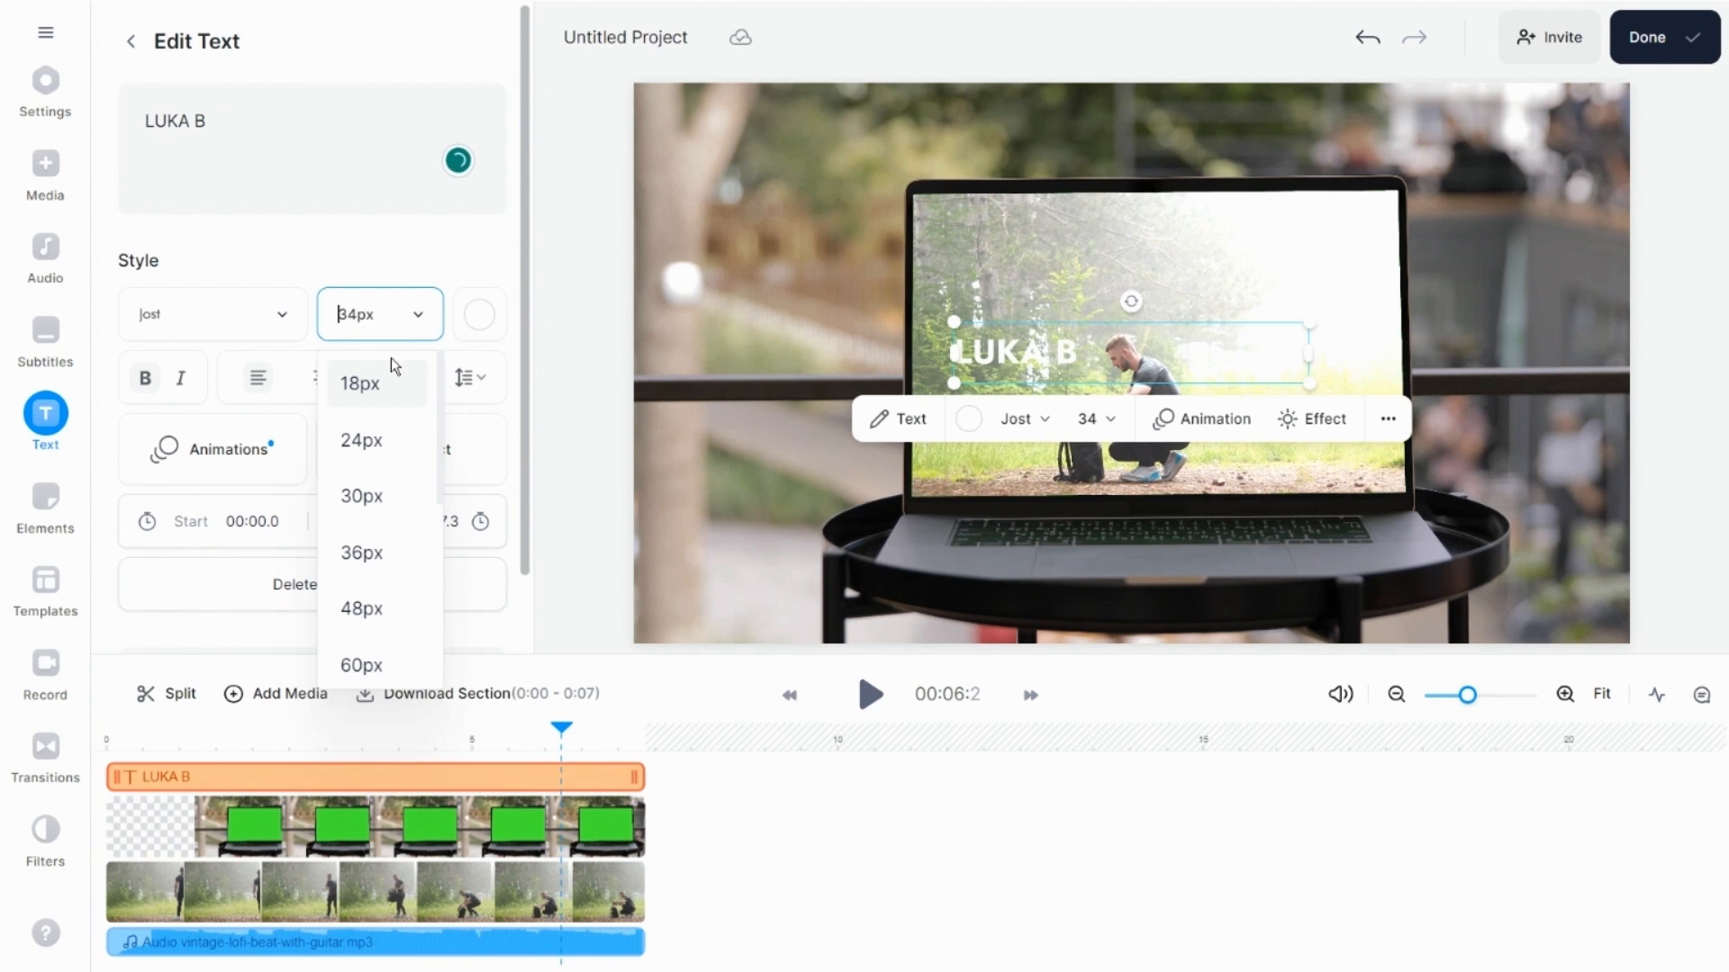
pyautogui.click(355, 500)
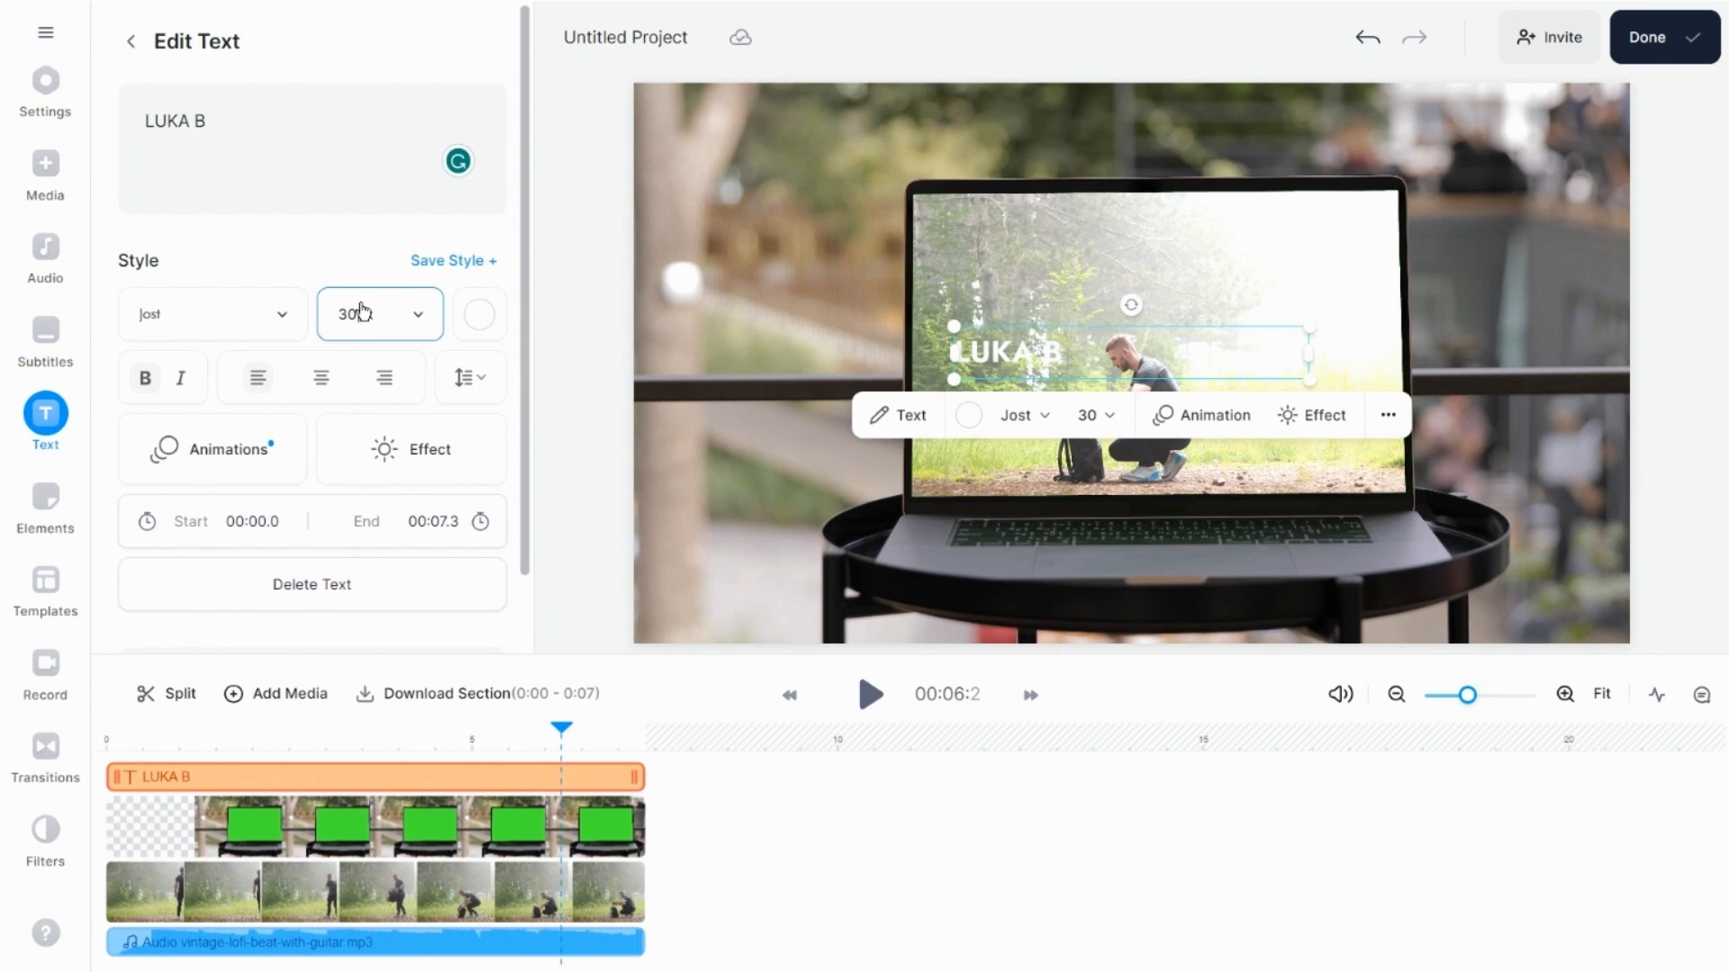
# - Set the title's text colour to black (#000000) and its font to Airnt
pyautogui.click(466, 324)
pyautogui.click(193, 441)
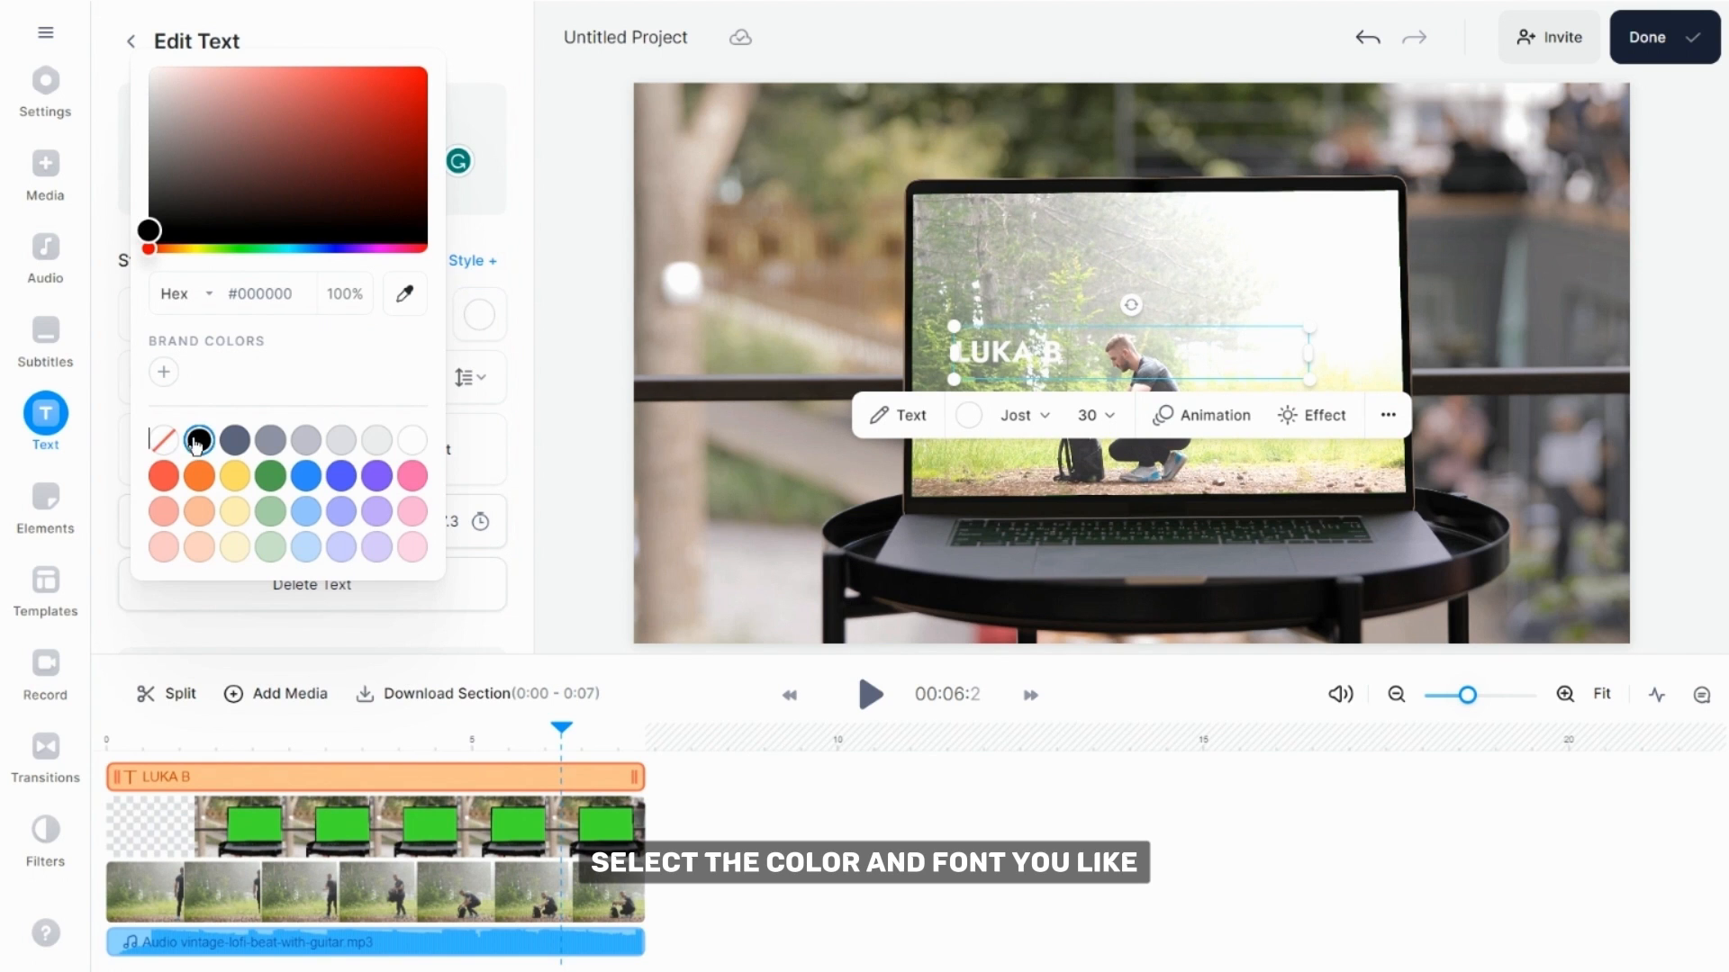
pyautogui.click(480, 240)
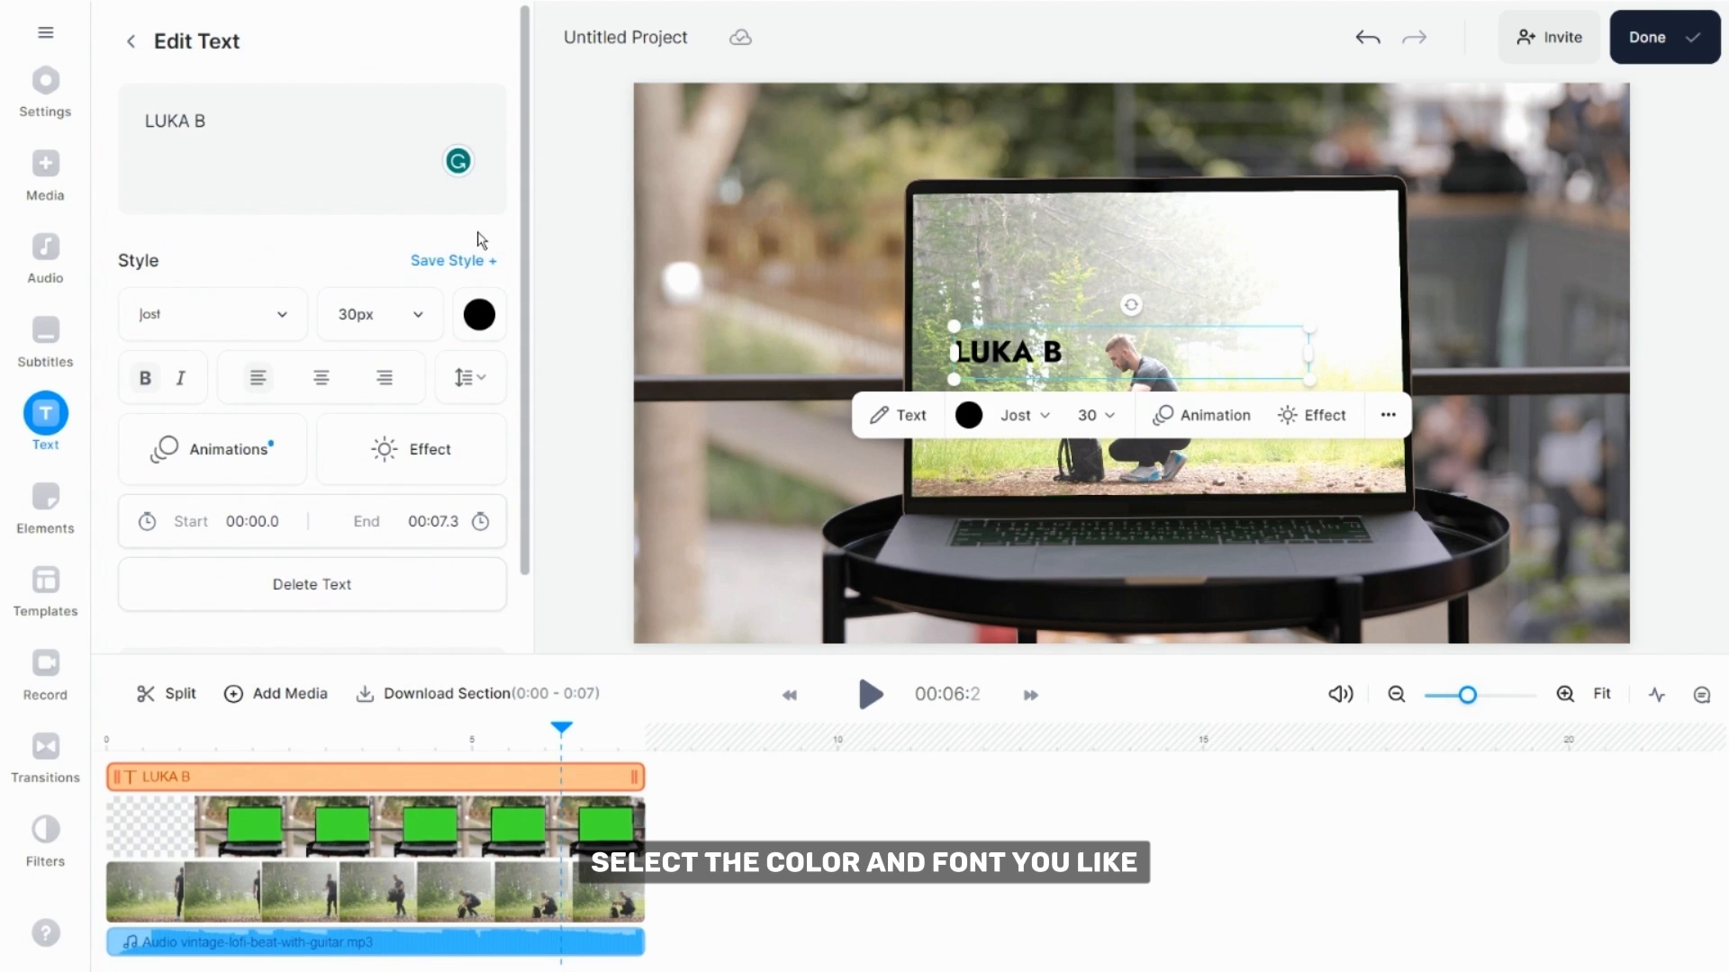
pyautogui.click(269, 333)
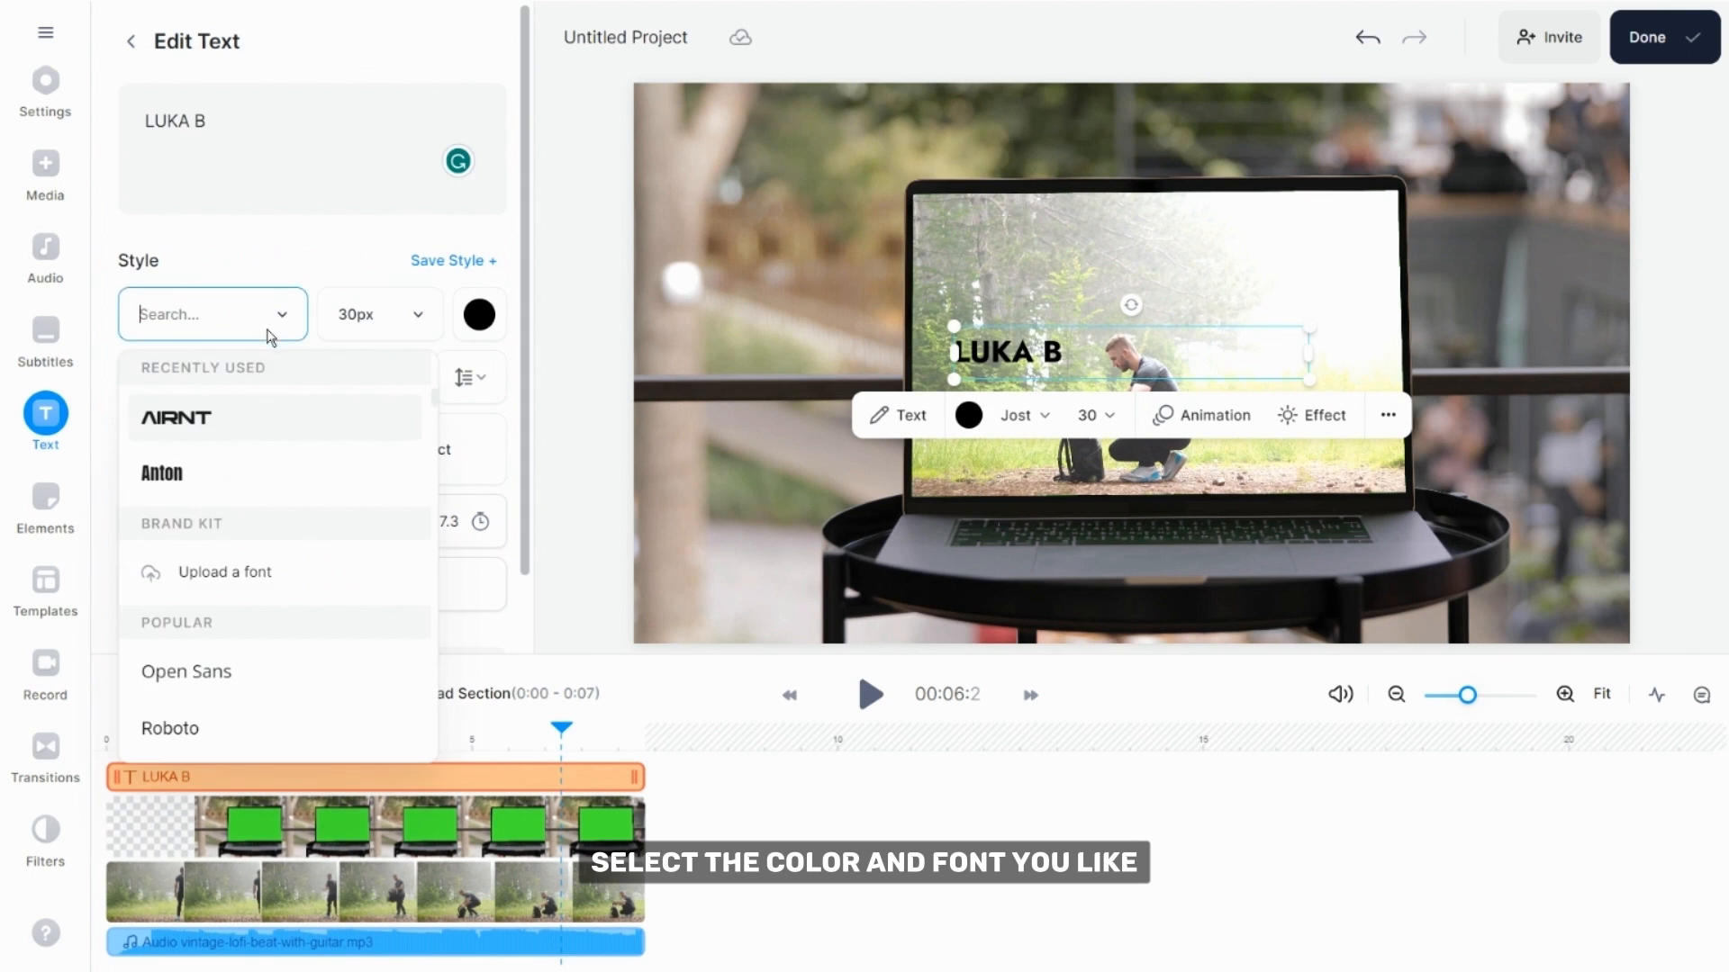
pyautogui.scroll(-10, 263, 565)
pyautogui.scroll(-2, 263, 570)
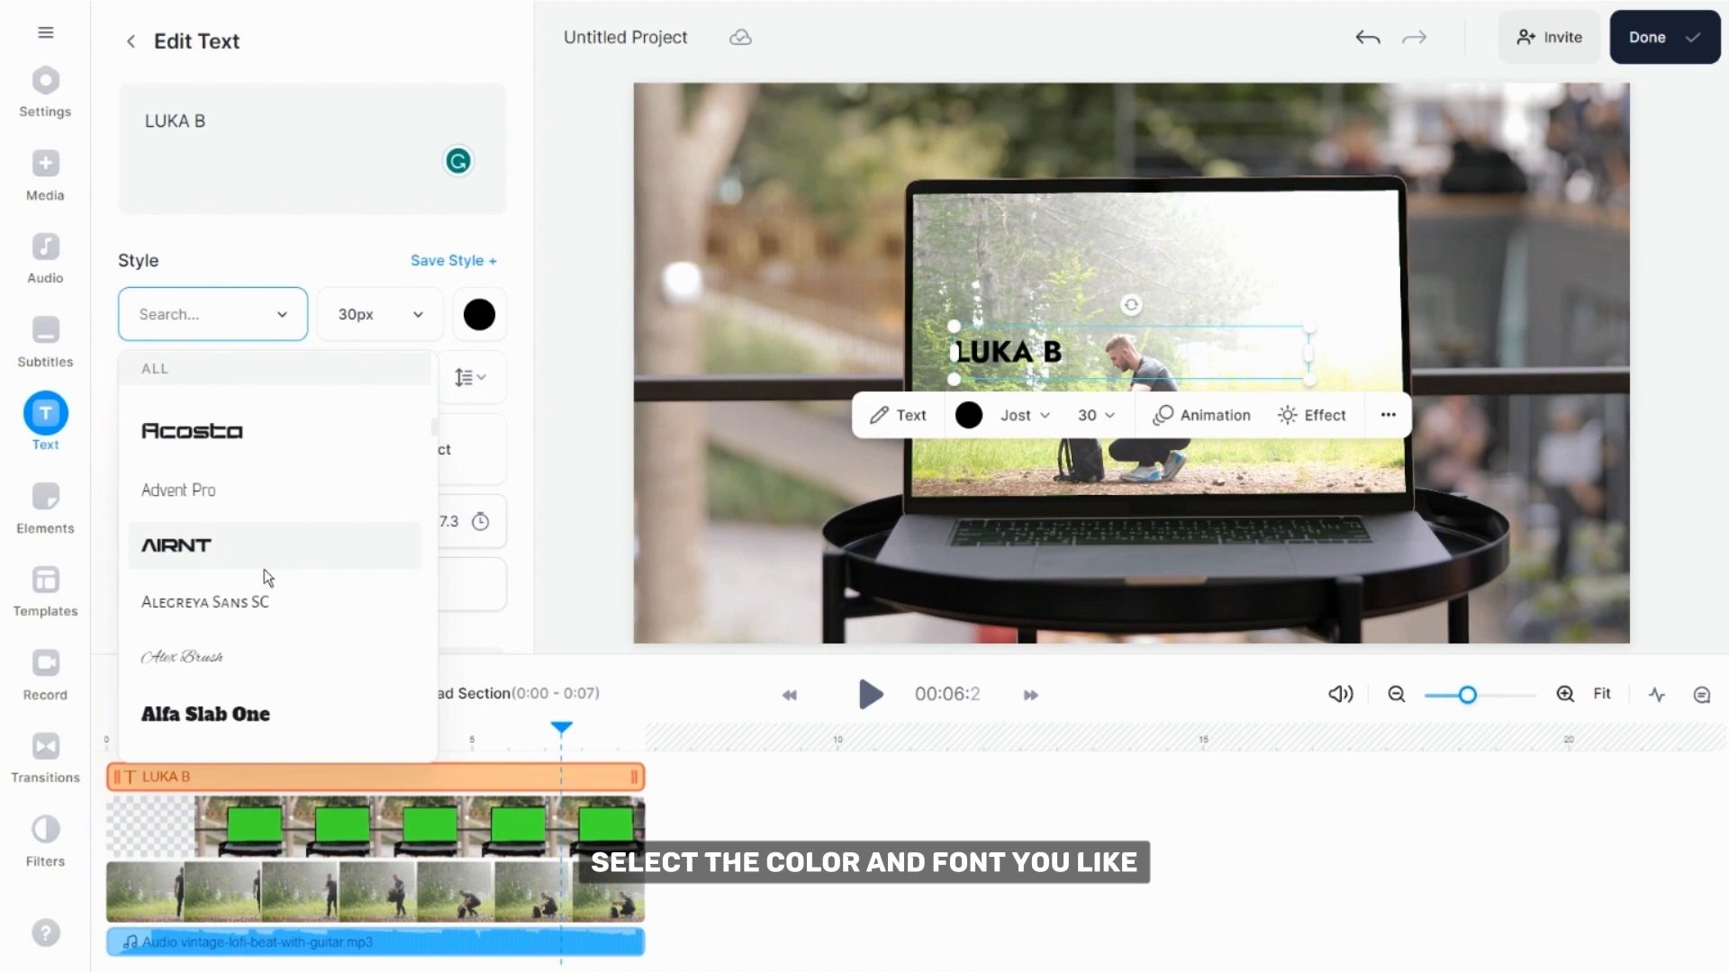
pyautogui.click(184, 547)
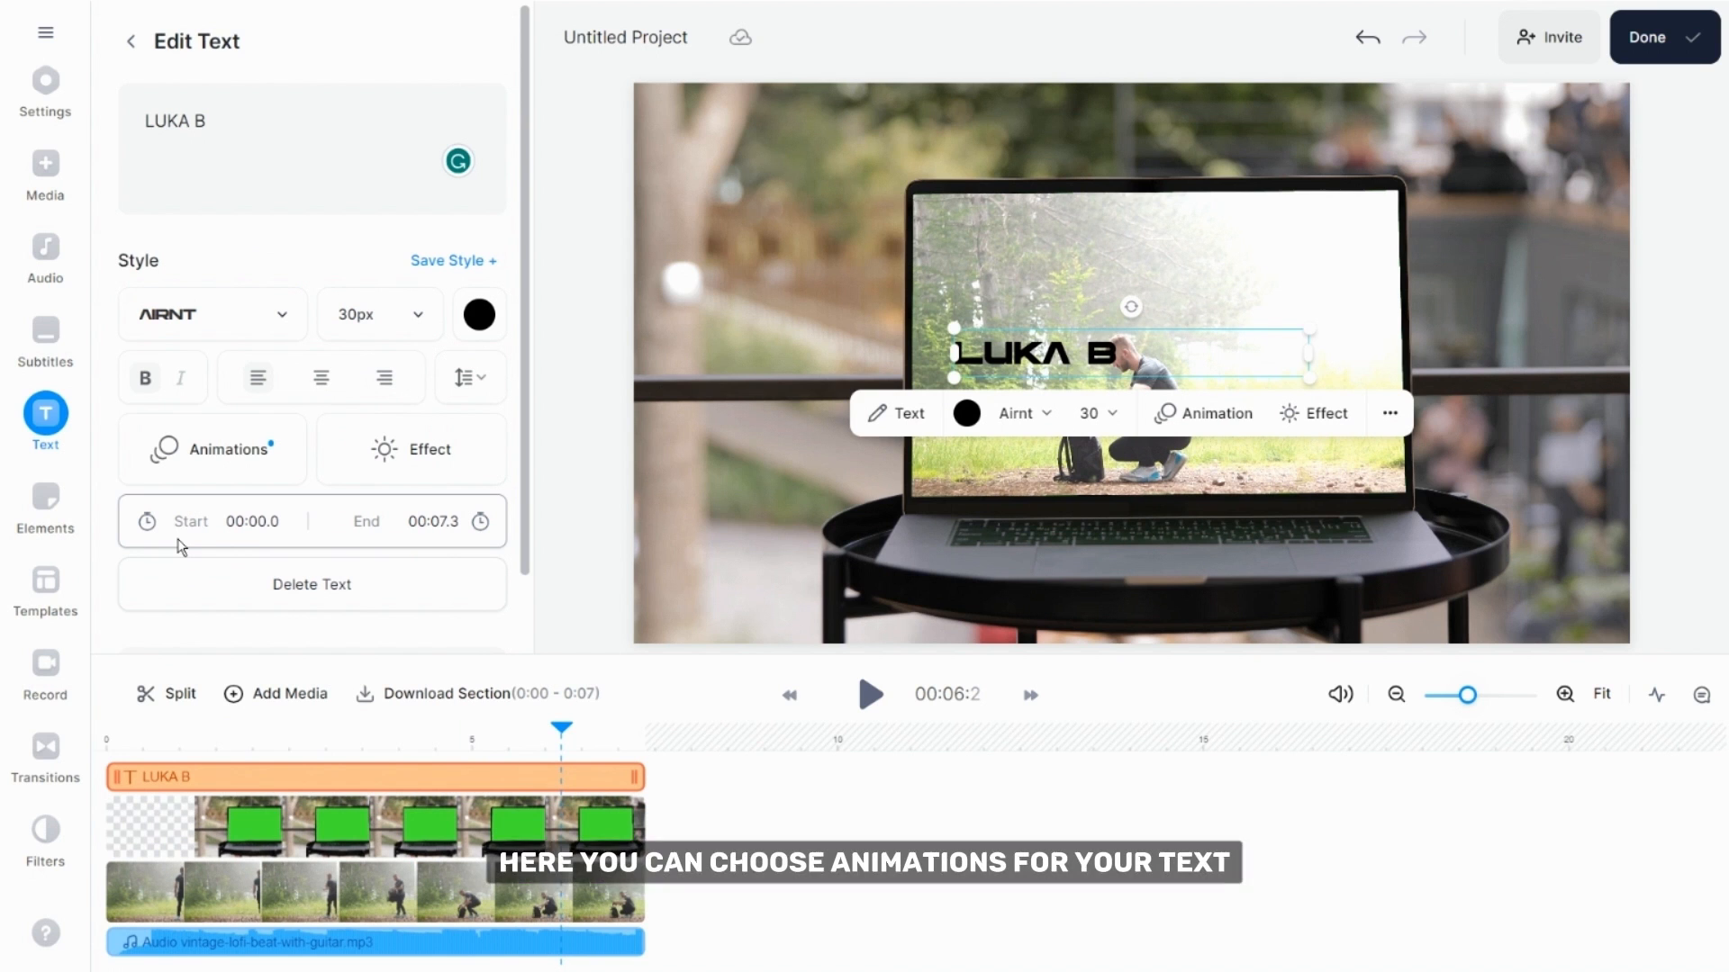
# - Give the title a Fade animation for both its entrance and its exit
pyautogui.click(197, 464)
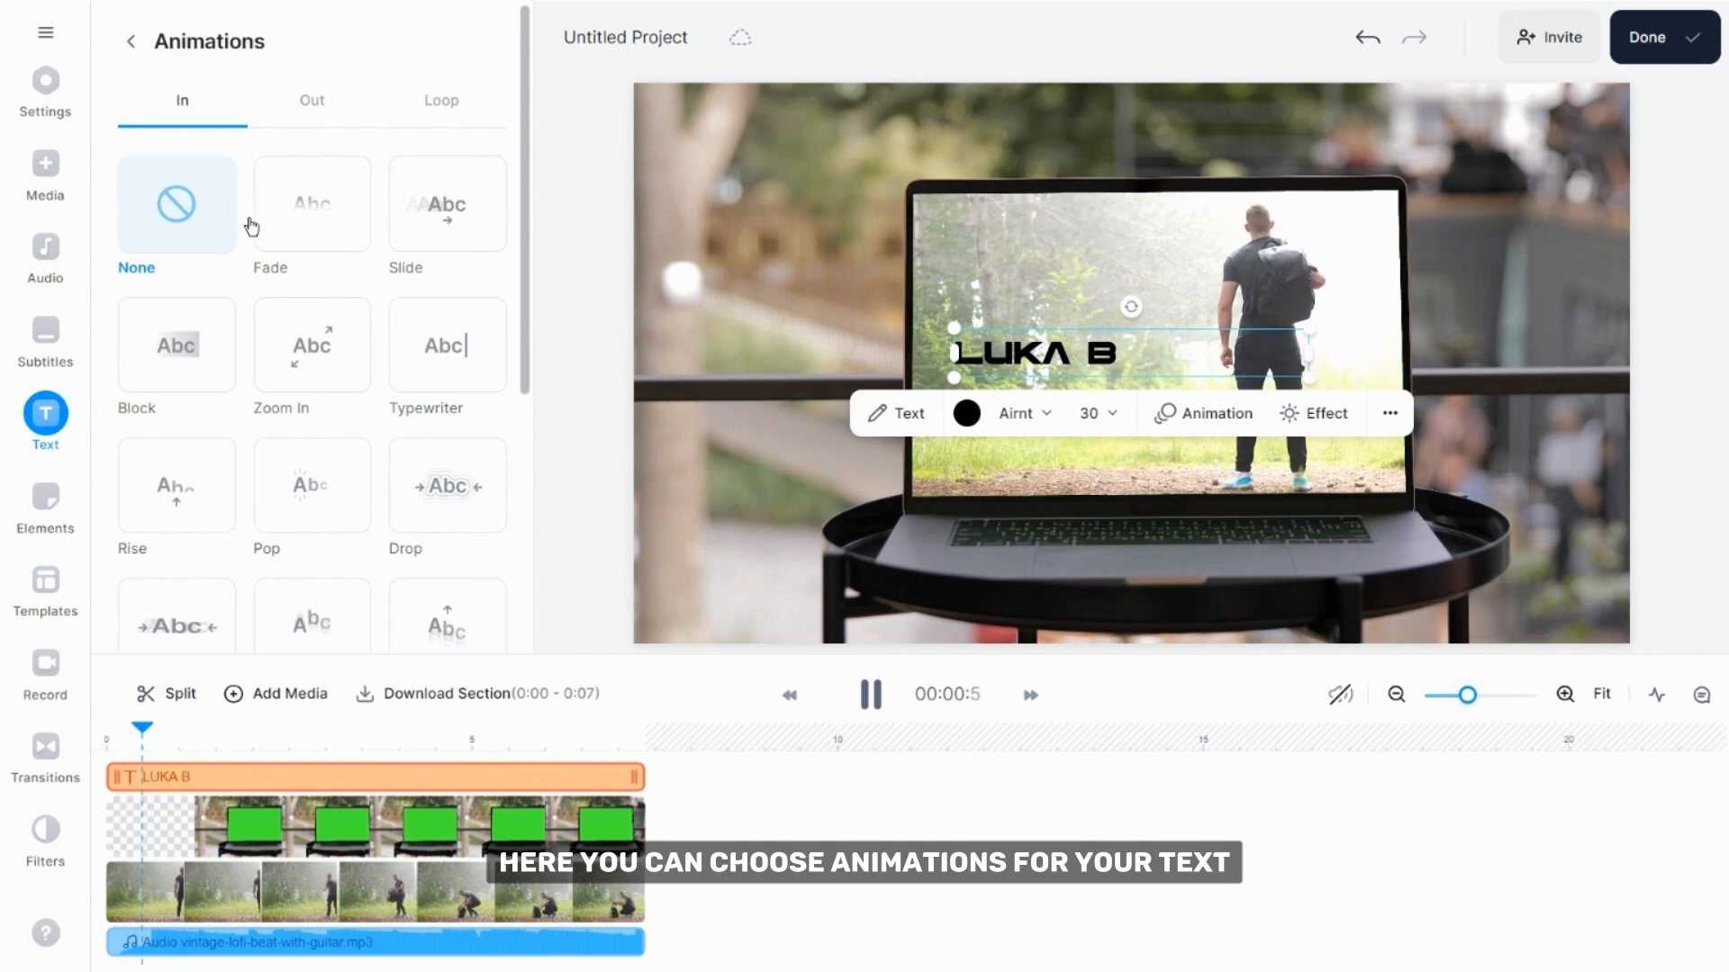
pyautogui.click(295, 218)
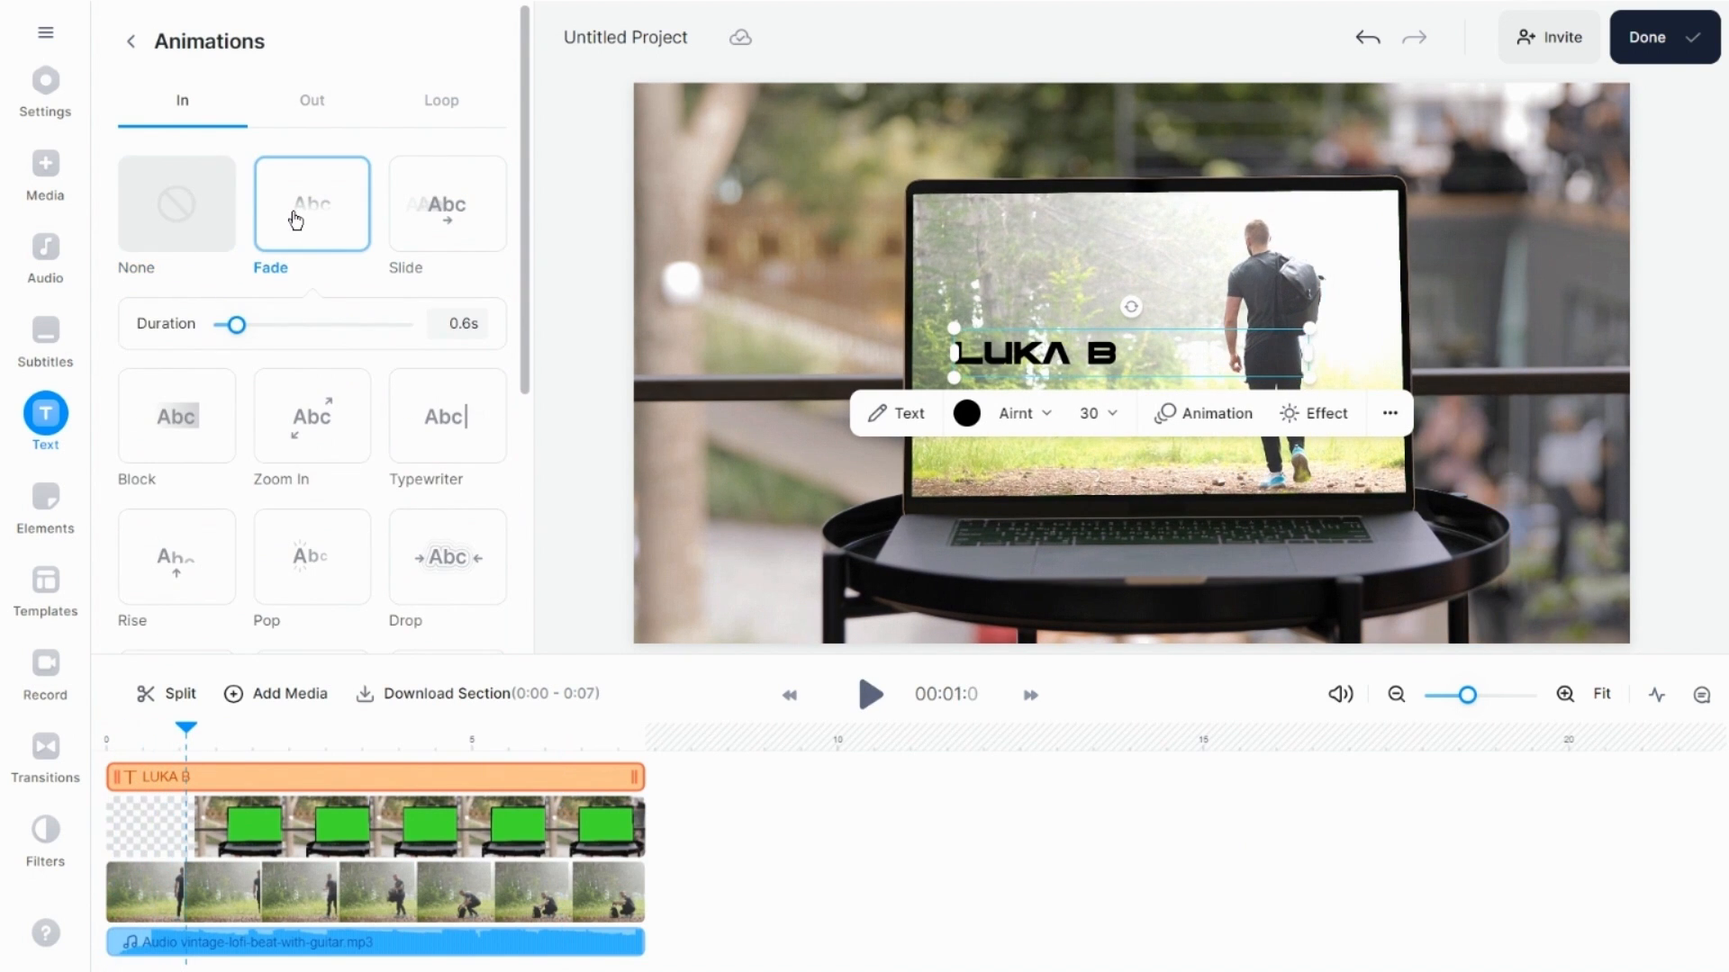
pyautogui.click(307, 104)
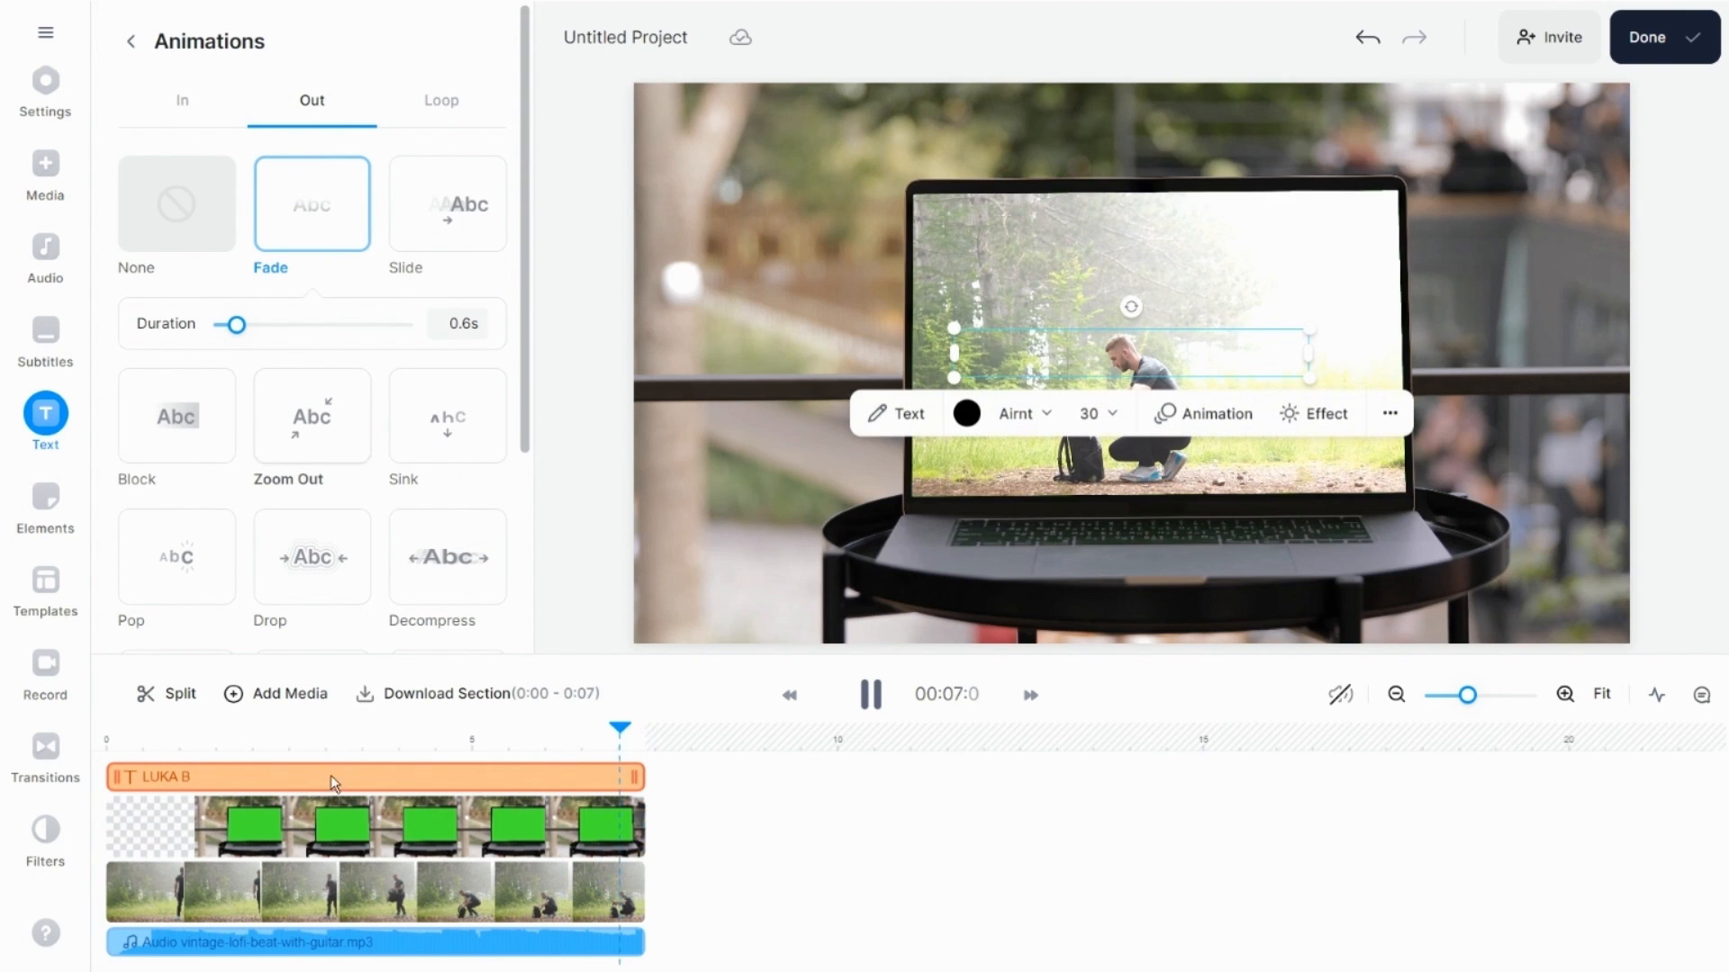
# - Move the title to the upper part of the laptop's display and enlarge it to 41px
pyautogui.click(193, 743)
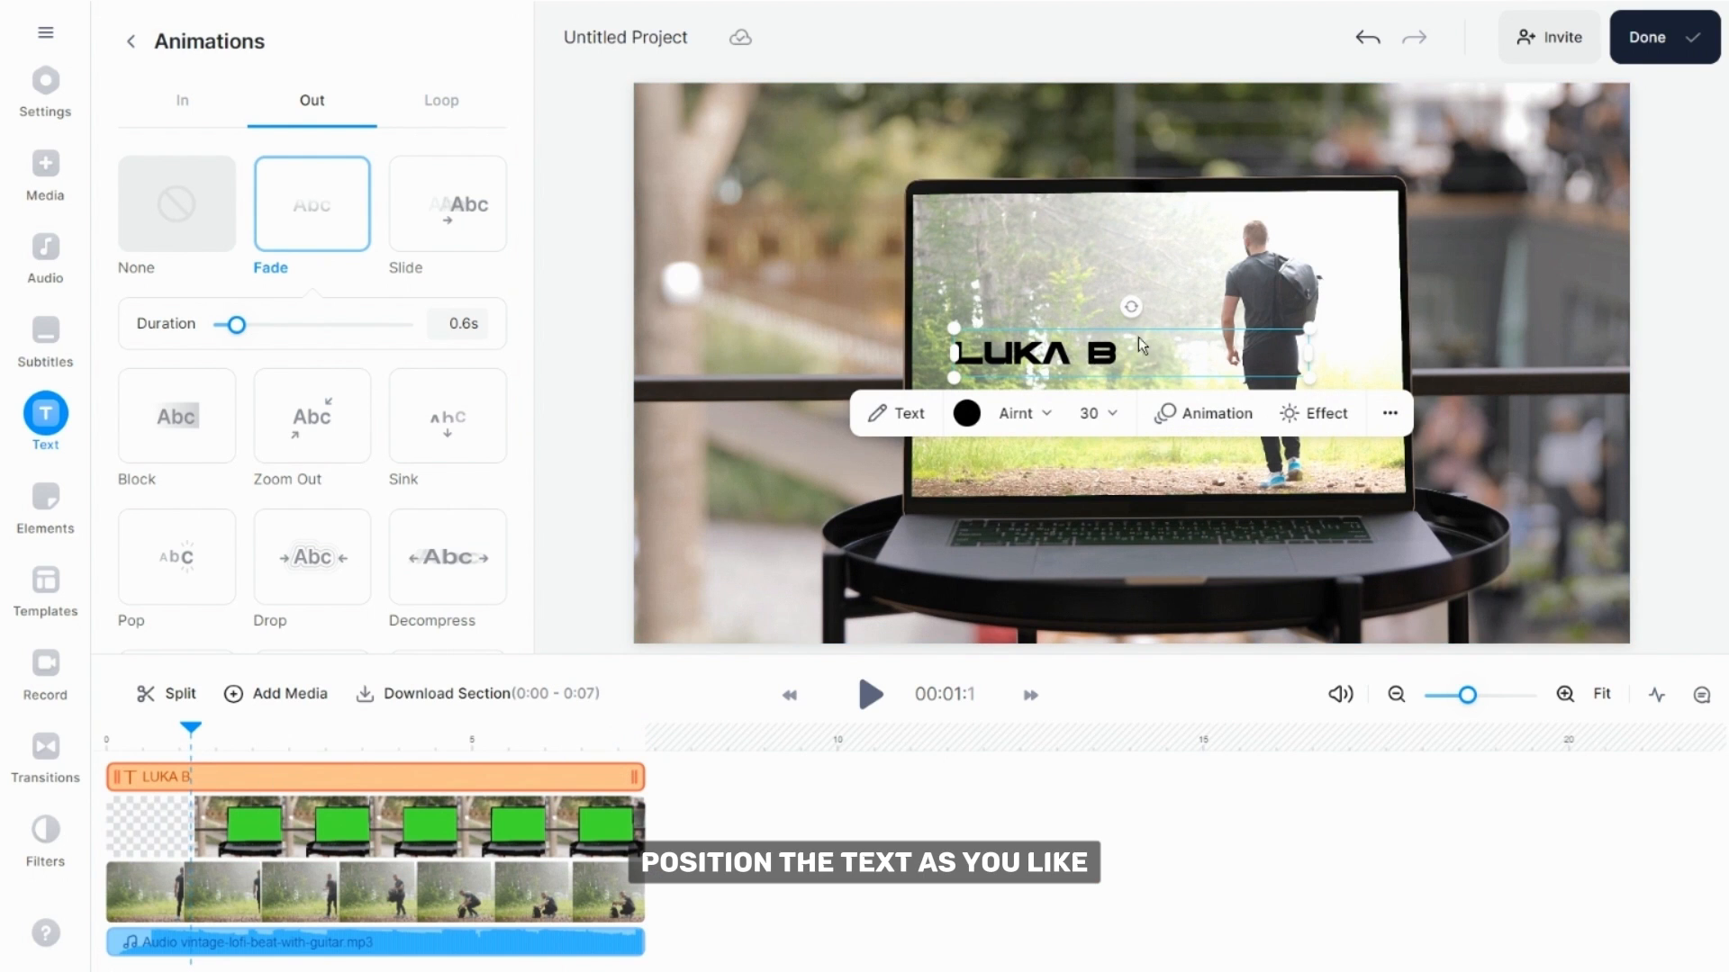
pyautogui.moveTo(1091, 354); pyautogui.dragTo(1217, 239)
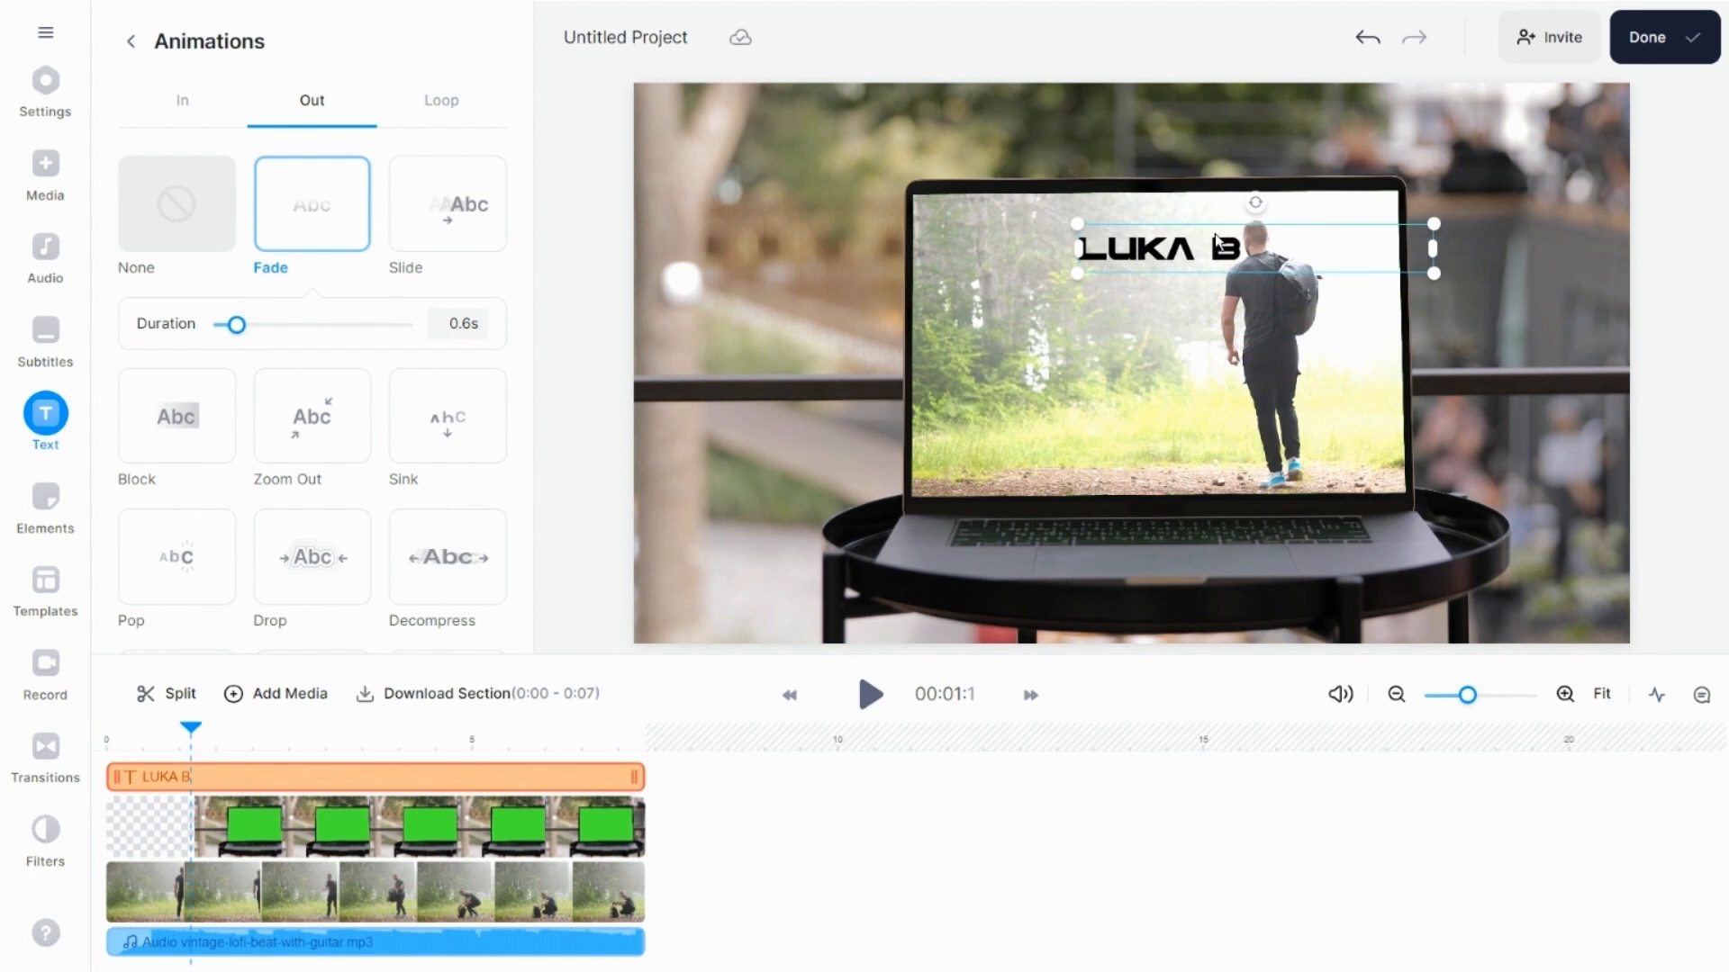
pyautogui.moveTo(1432, 272); pyautogui.dragTo(1567, 293)
pyautogui.moveTo(1352, 273); pyautogui.dragTo(1305, 267)
pyautogui.click(130, 41)
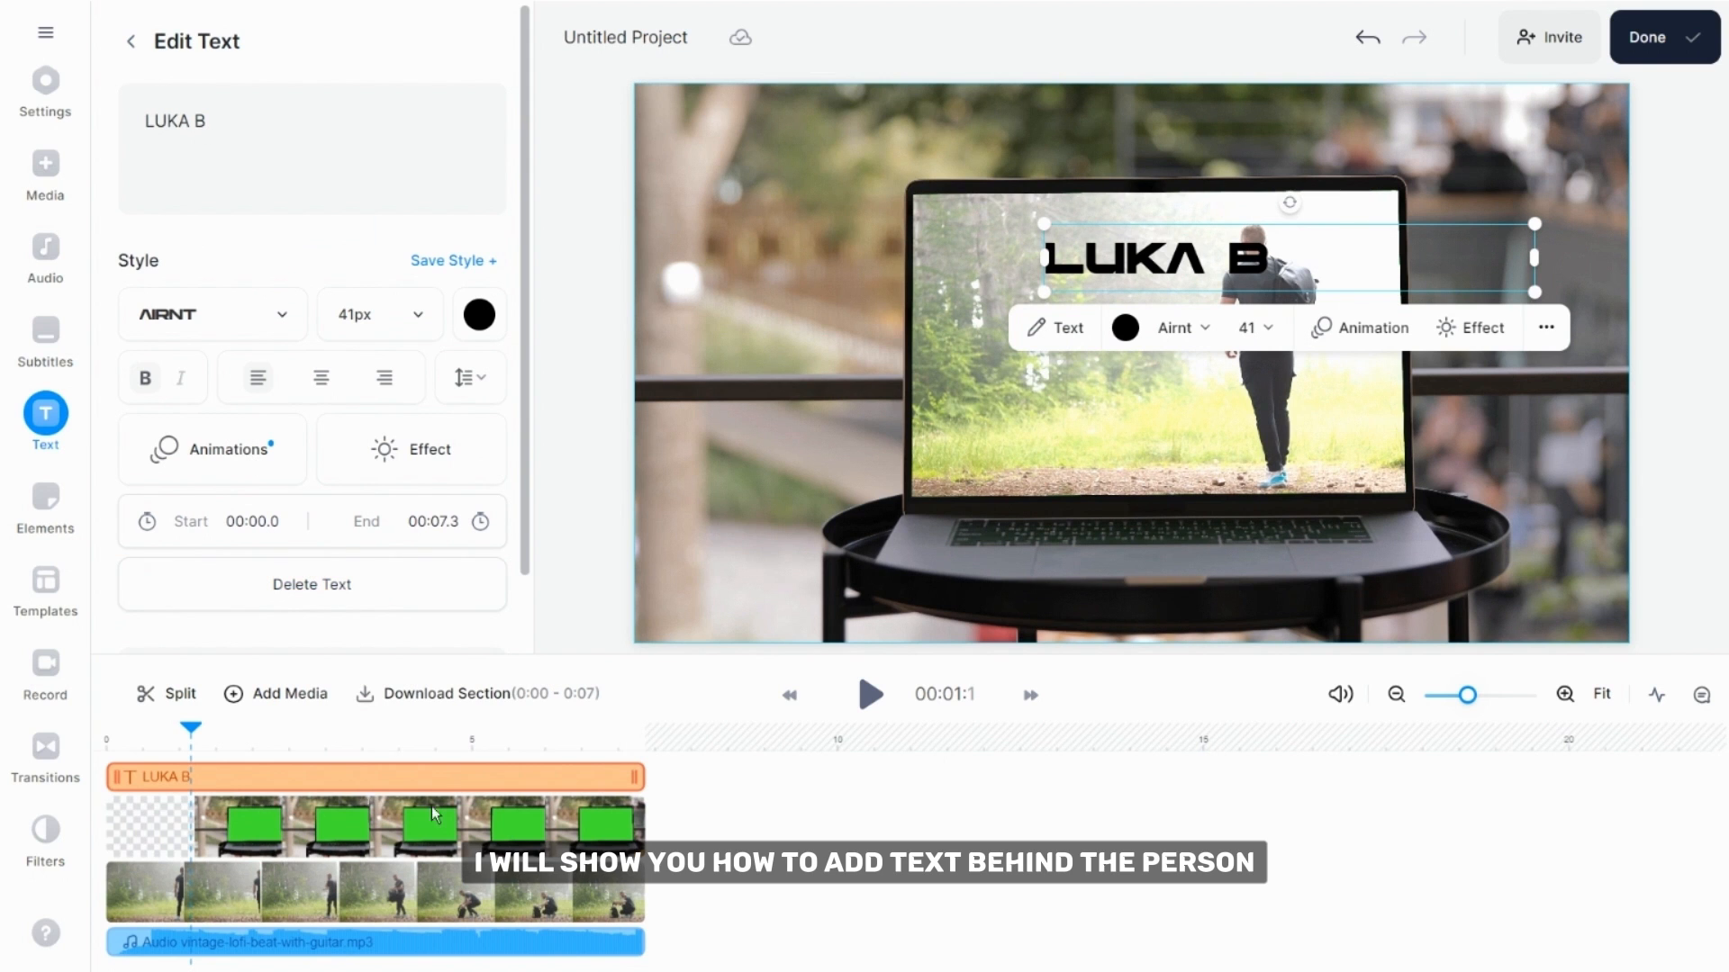
# - Copy the 1.mp4 video of the walking man and paste a duplicate of it into the timeline
pyautogui.click(556, 891)
pyautogui.rightClick(555, 891)
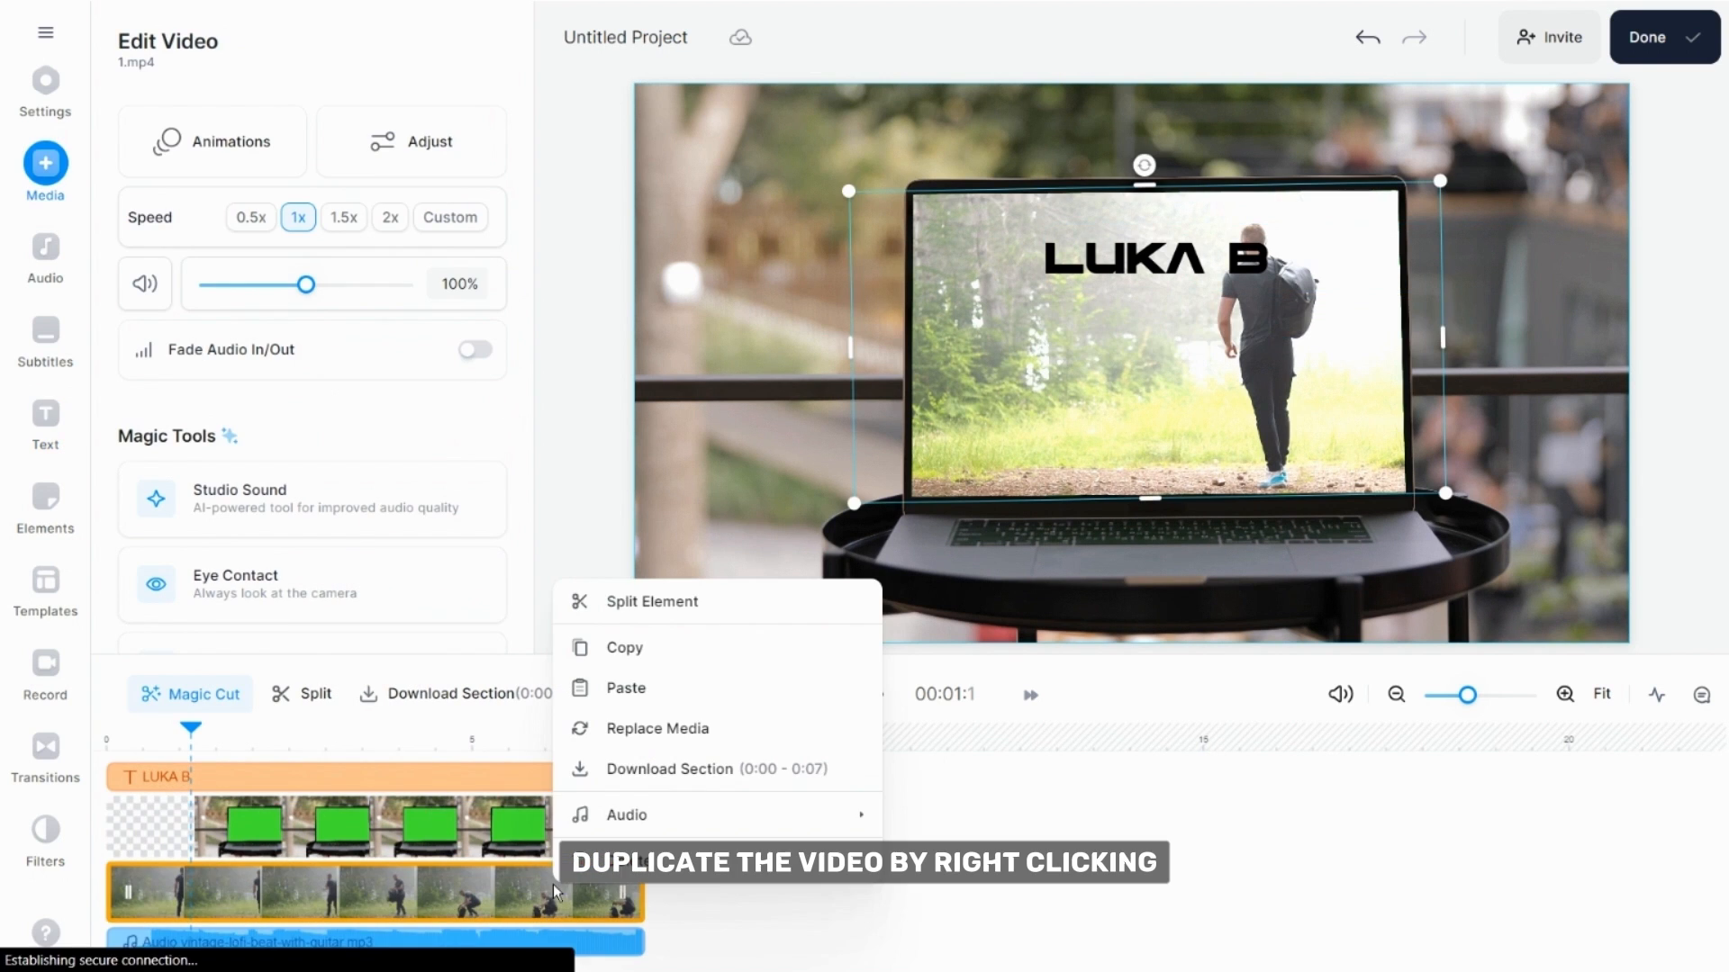
pyautogui.click(670, 649)
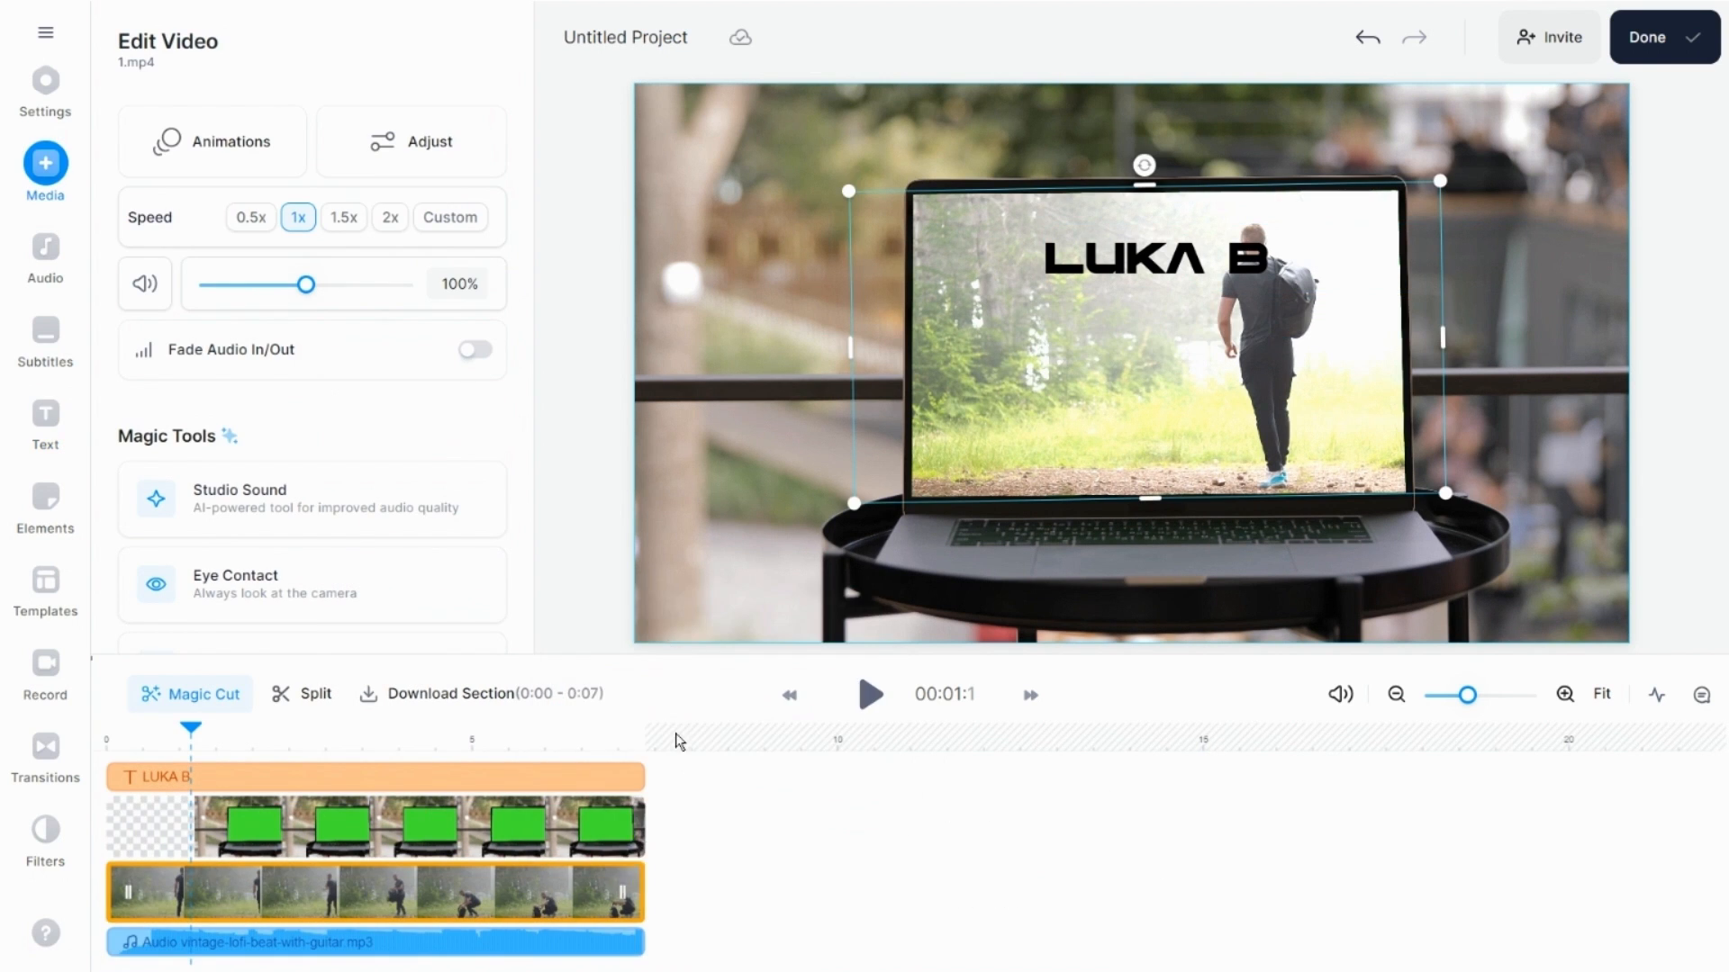
pyautogui.click(744, 839)
pyautogui.rightClick(744, 839)
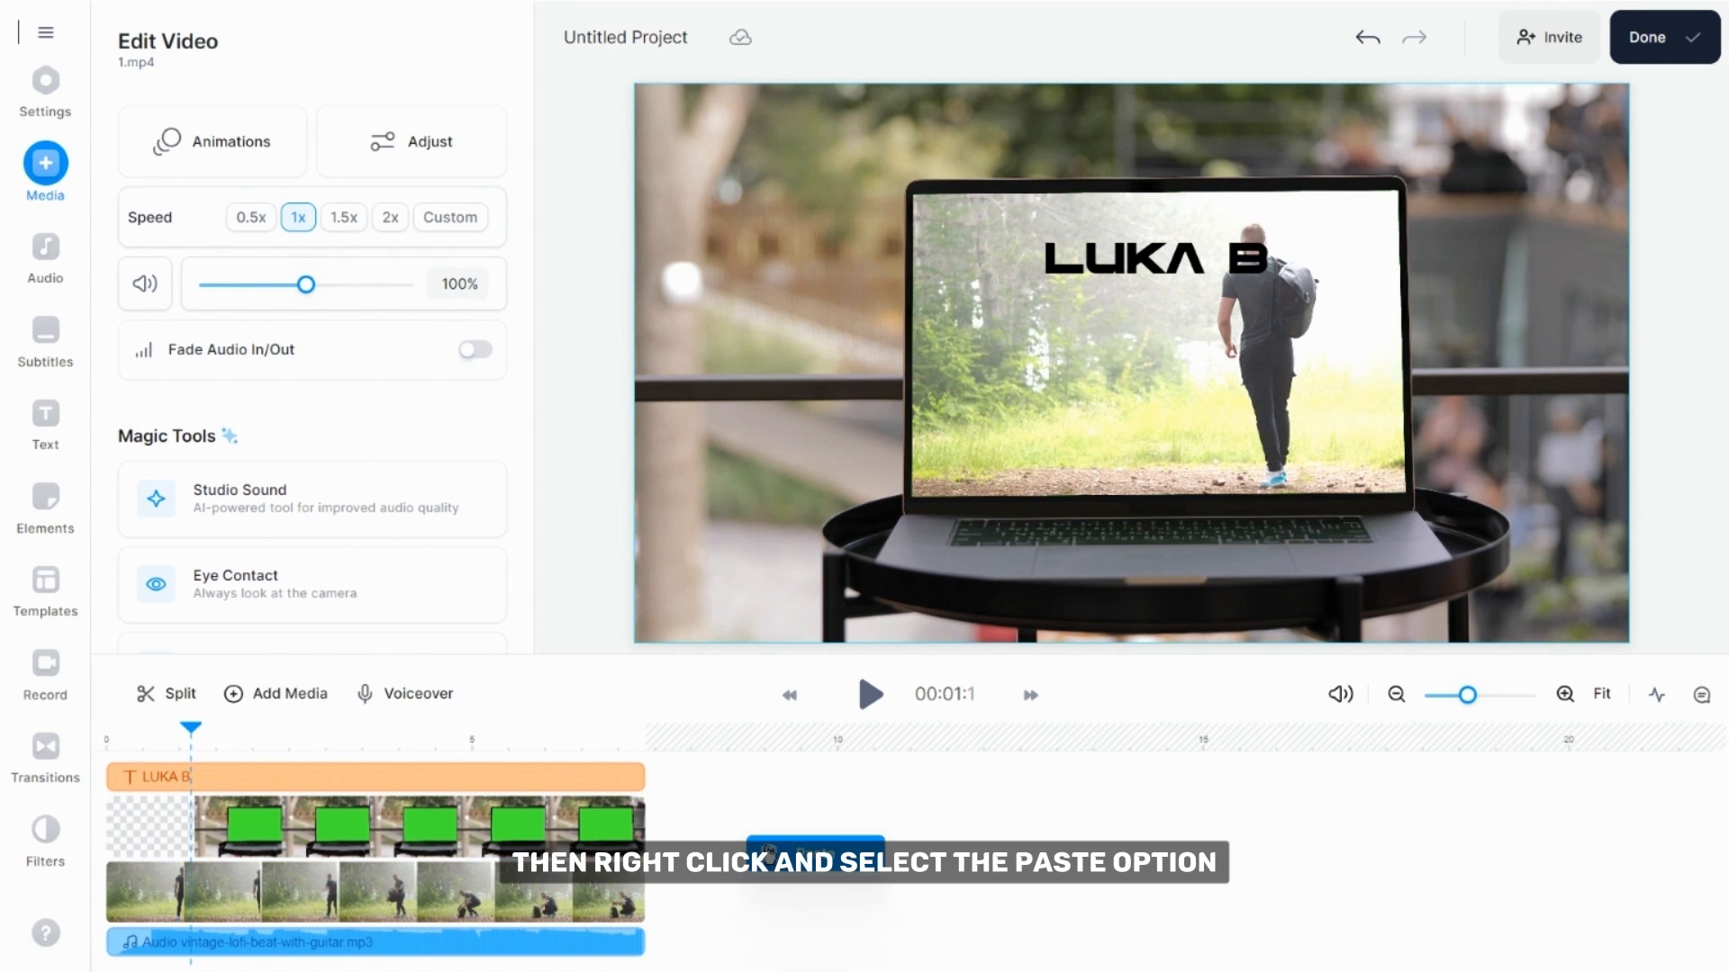
pyautogui.click(793, 853)
# - Stack the layers from the timeline's start: green-screen mockup on top, duplicated 1.mp4, title text, and original 1.mp4 beneath
pyautogui.moveTo(806, 829); pyautogui.dragTo(123, 819)
pyautogui.moveTo(1040, 825); pyautogui.dragTo(190, 785)
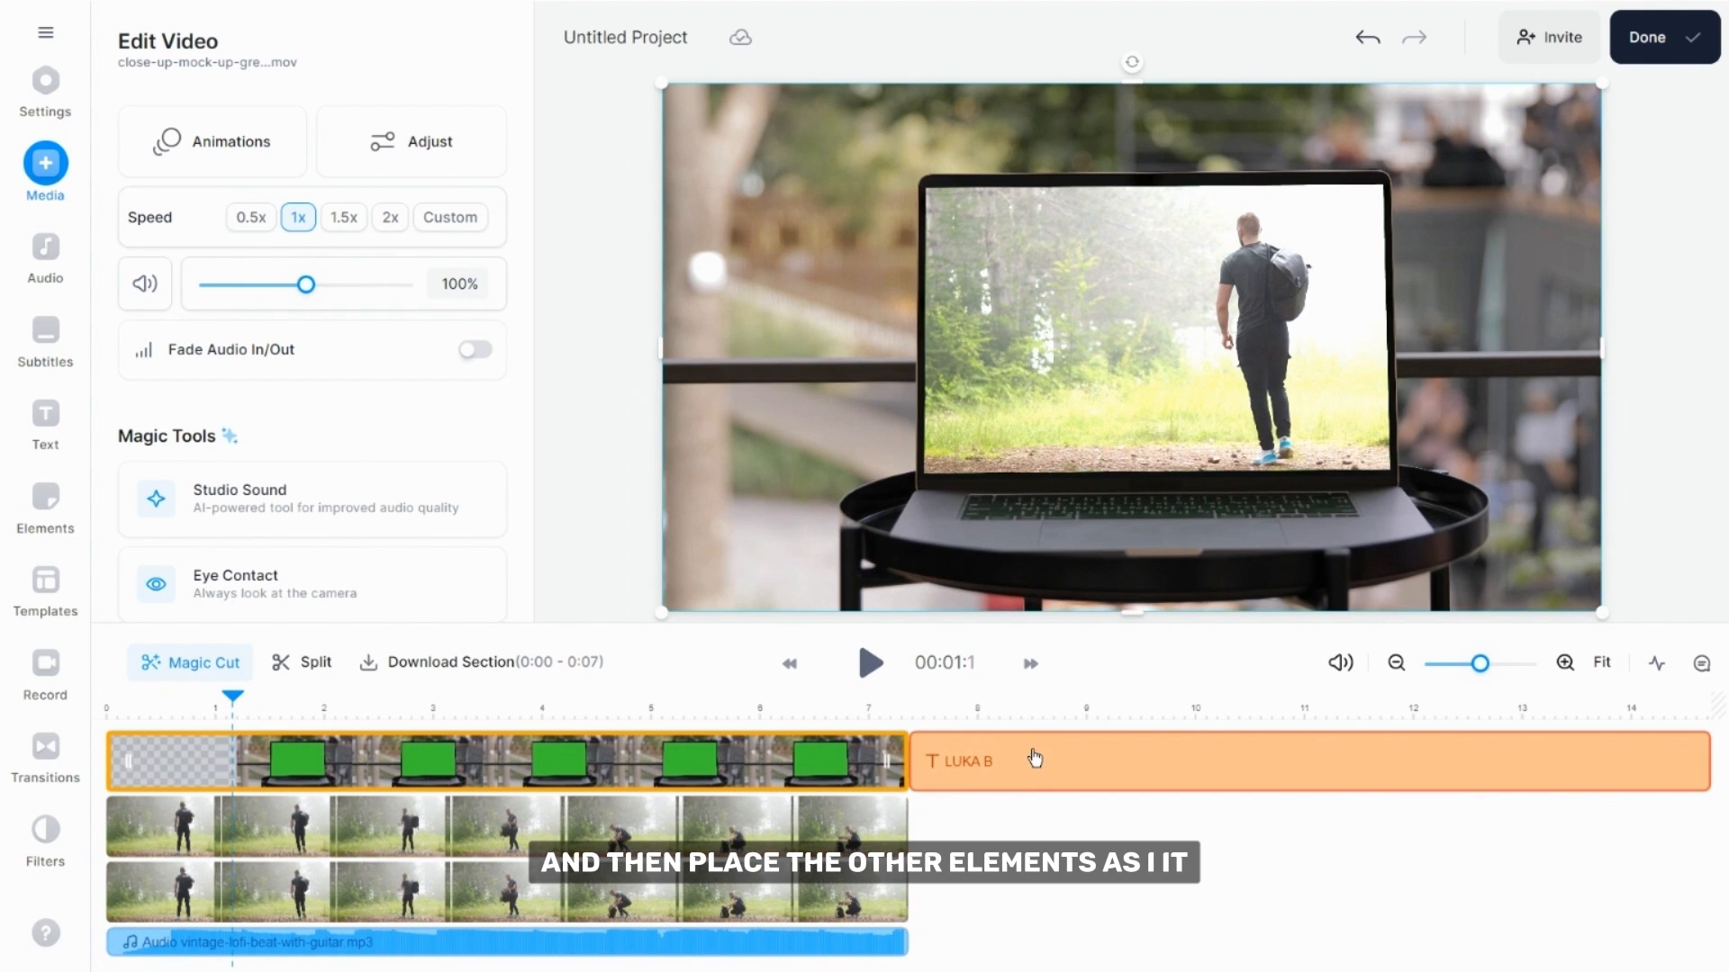
pyautogui.moveTo(1040, 775); pyautogui.dragTo(205, 860)
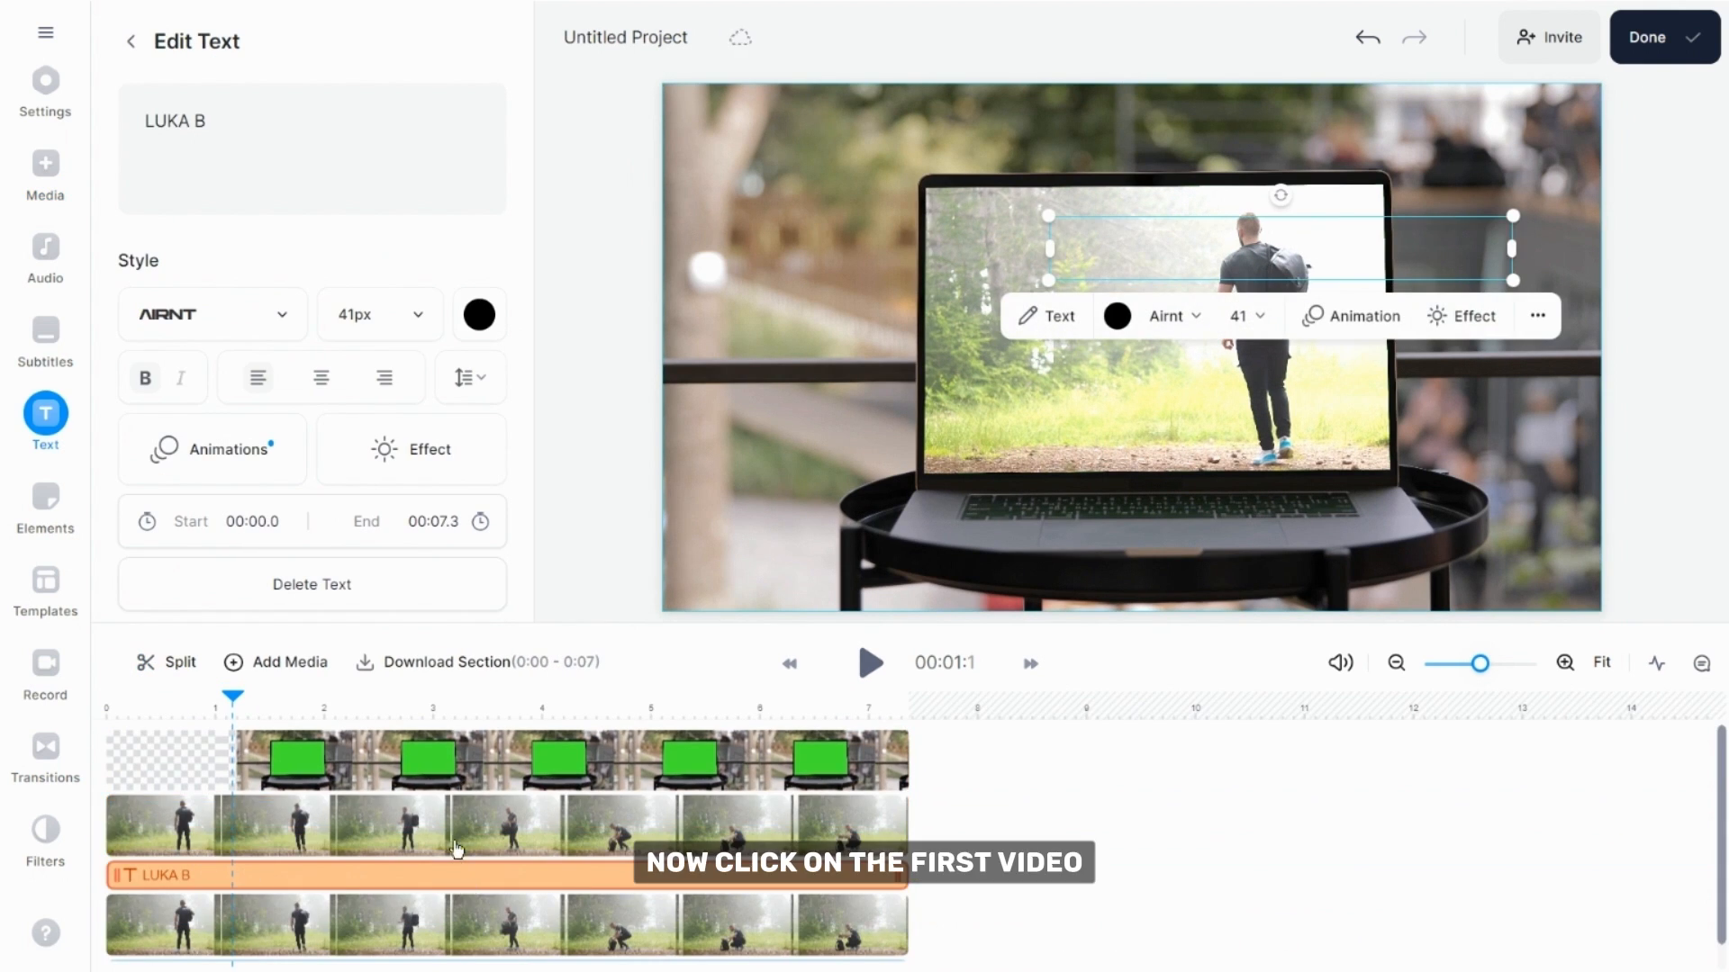
# - Remove the background of the 1.mp4 copy above the title so the text sits behind the man
pyautogui.click(410, 774)
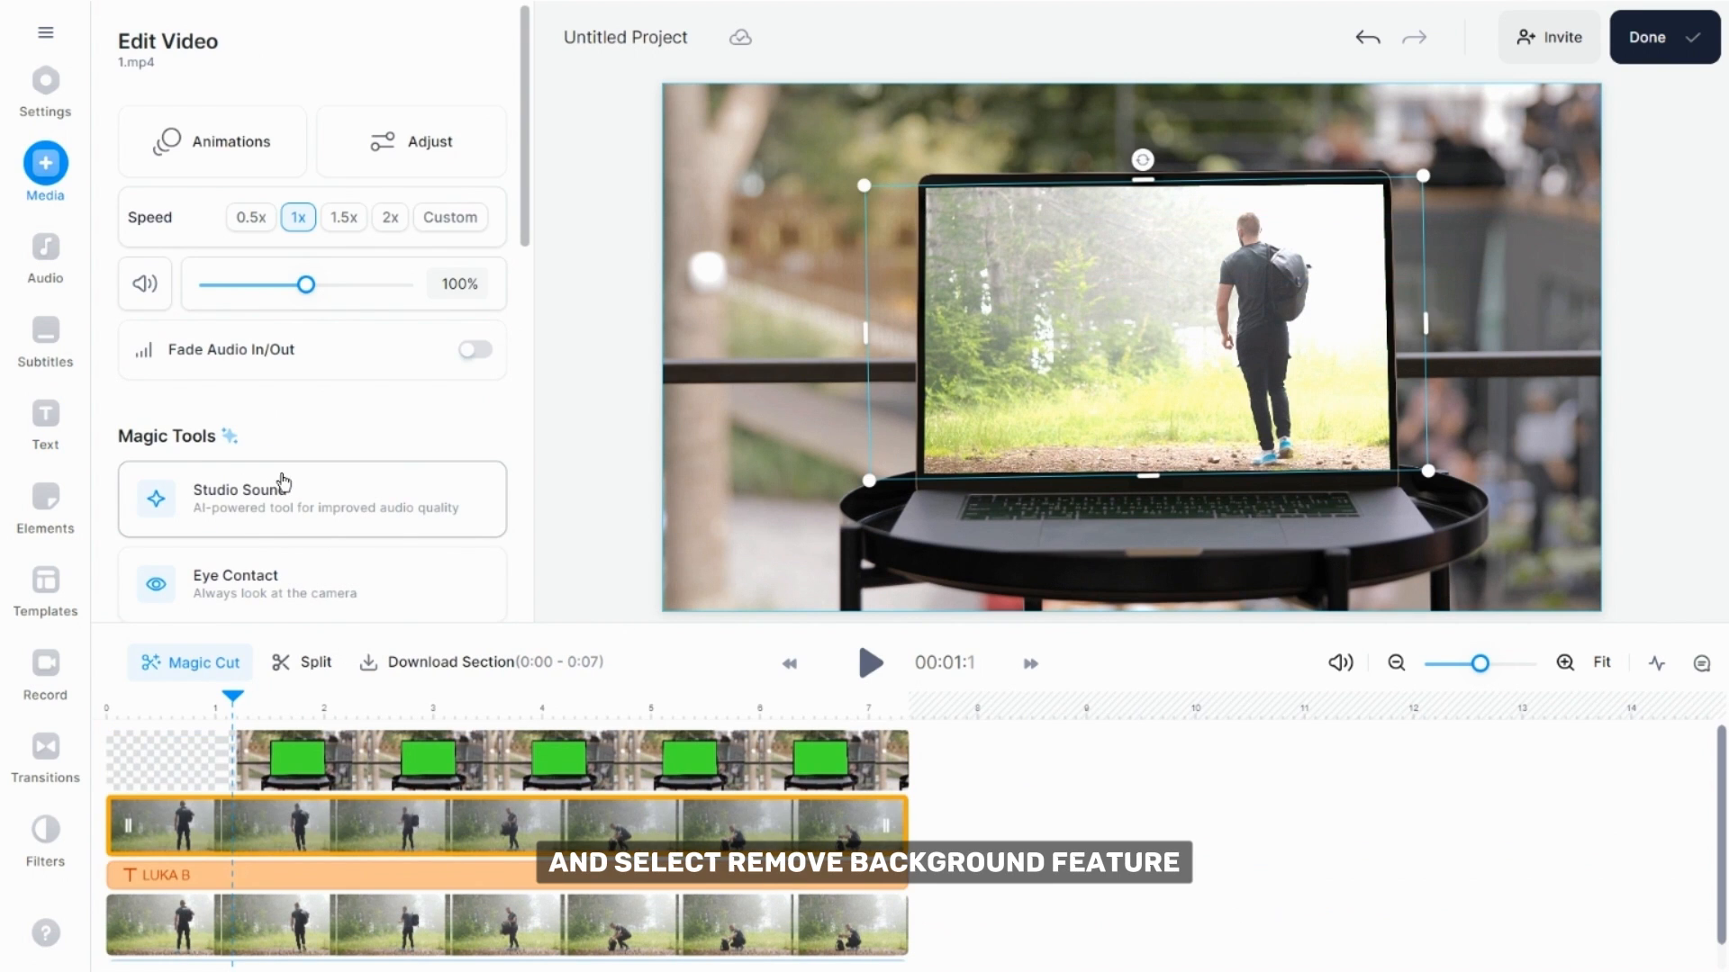
pyautogui.scroll(-3, 283, 482)
pyautogui.click(287, 471)
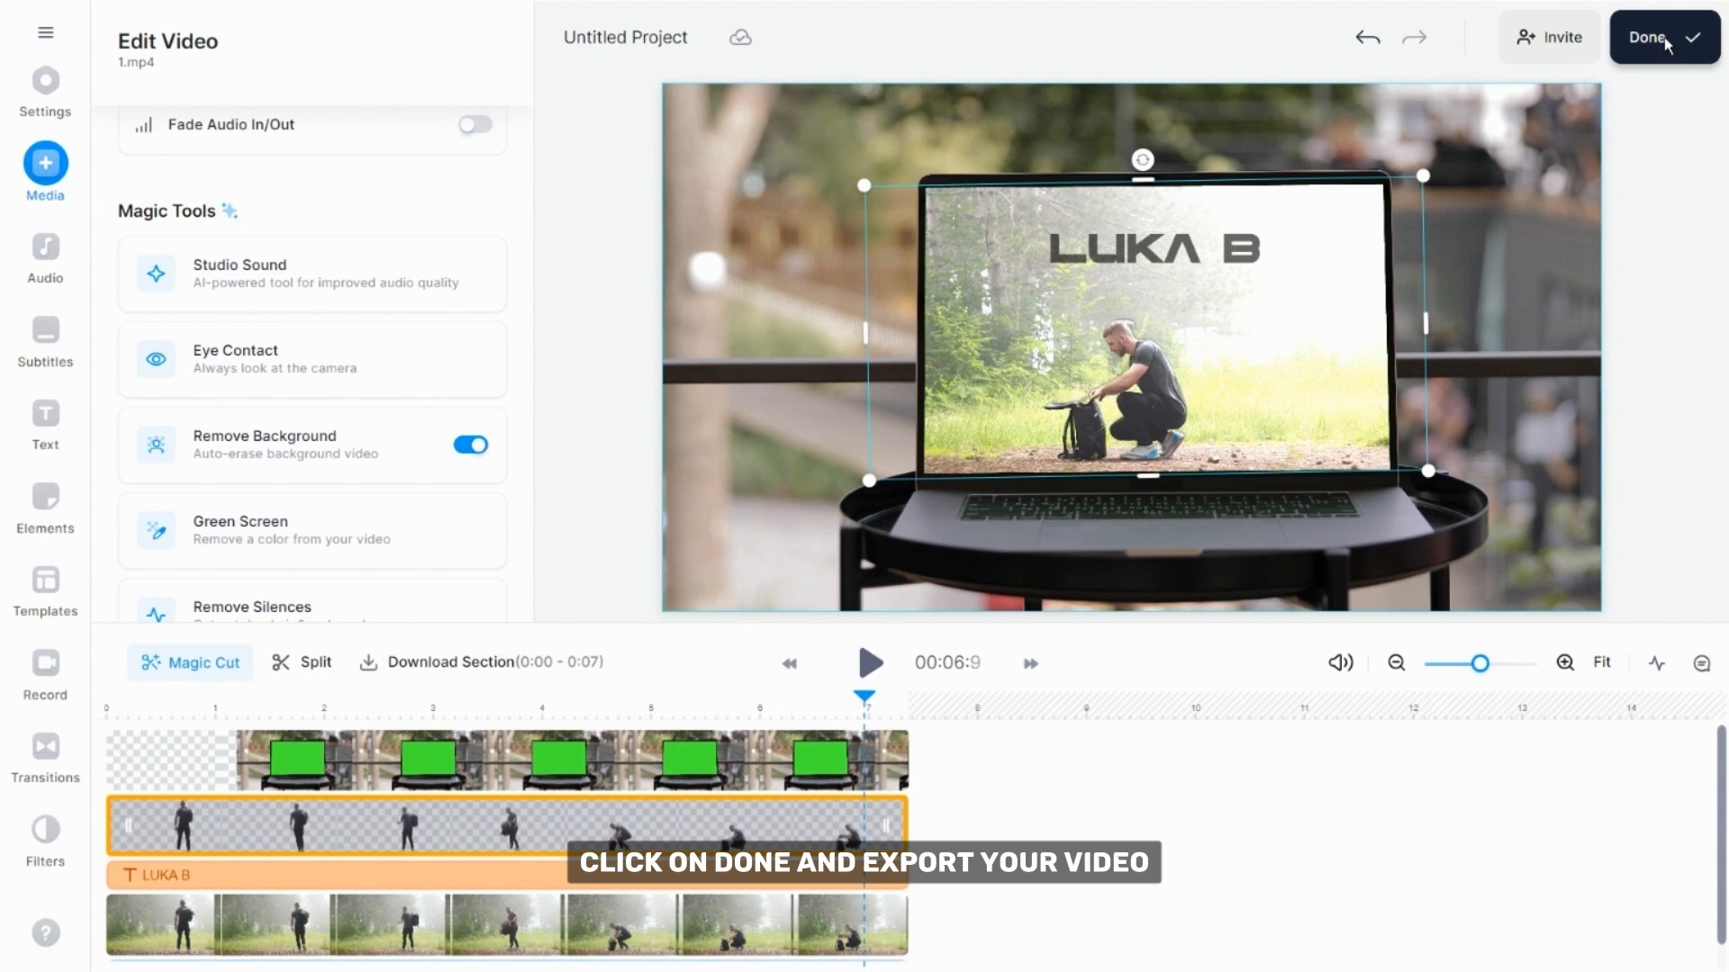
# - Export the finished mockup video, play it back and download it in MP4 format
pyautogui.click(1664, 36)
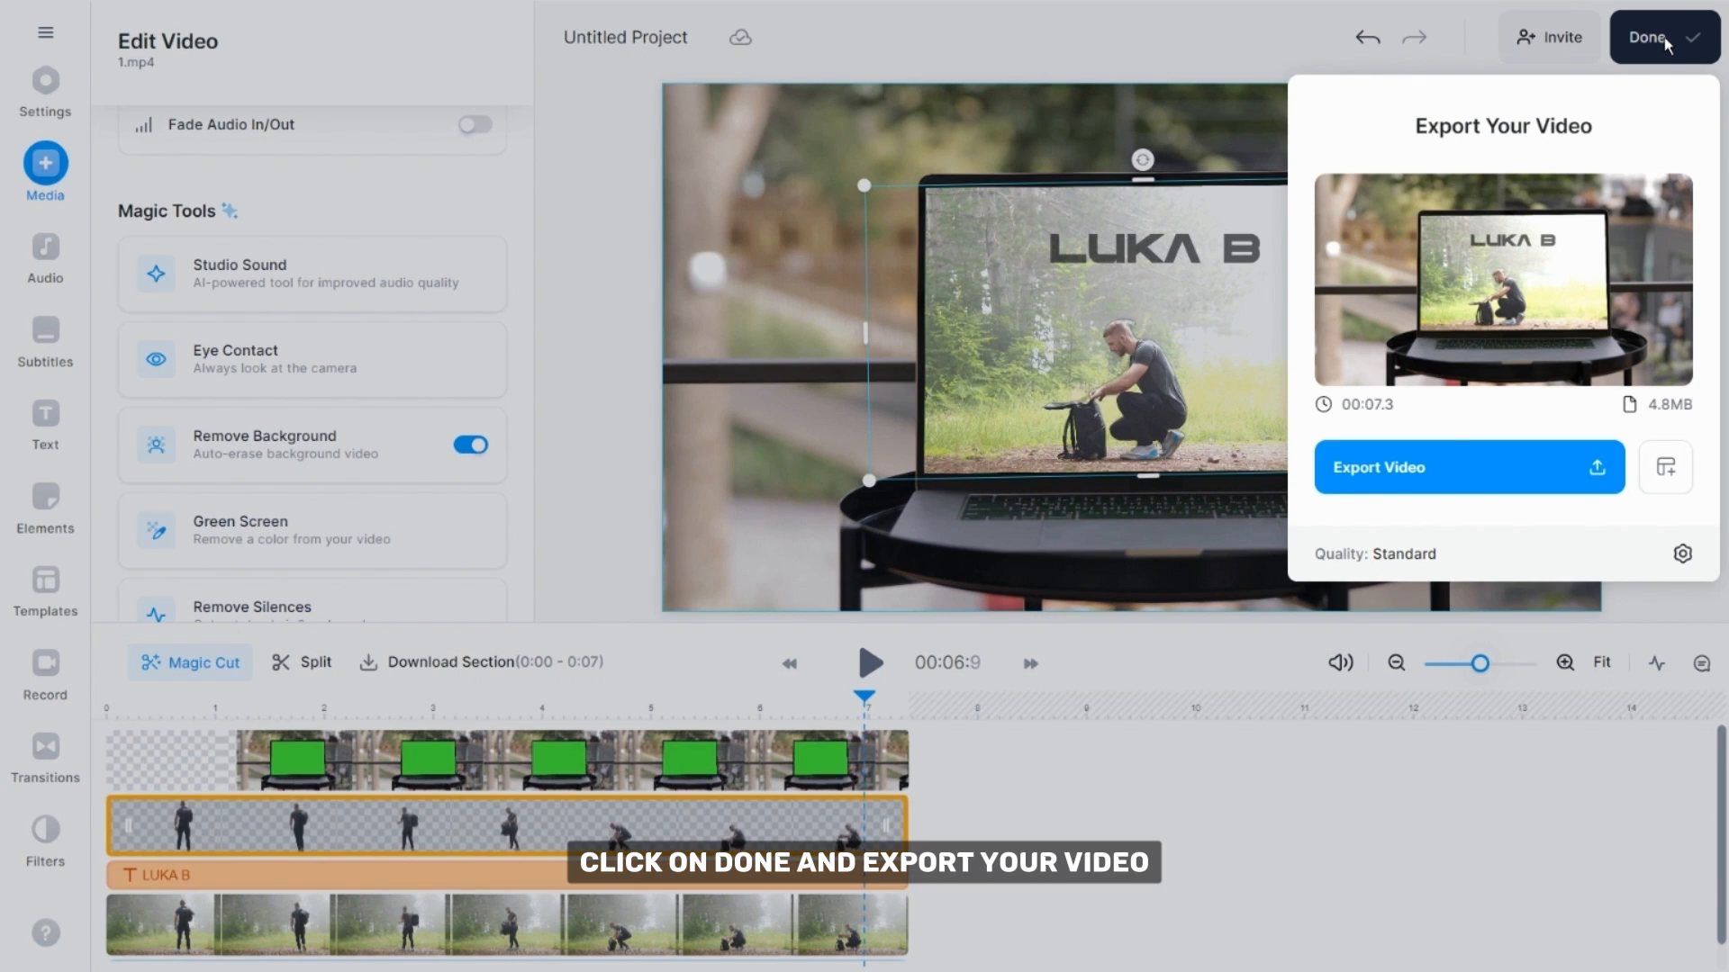
pyautogui.click(1560, 466)
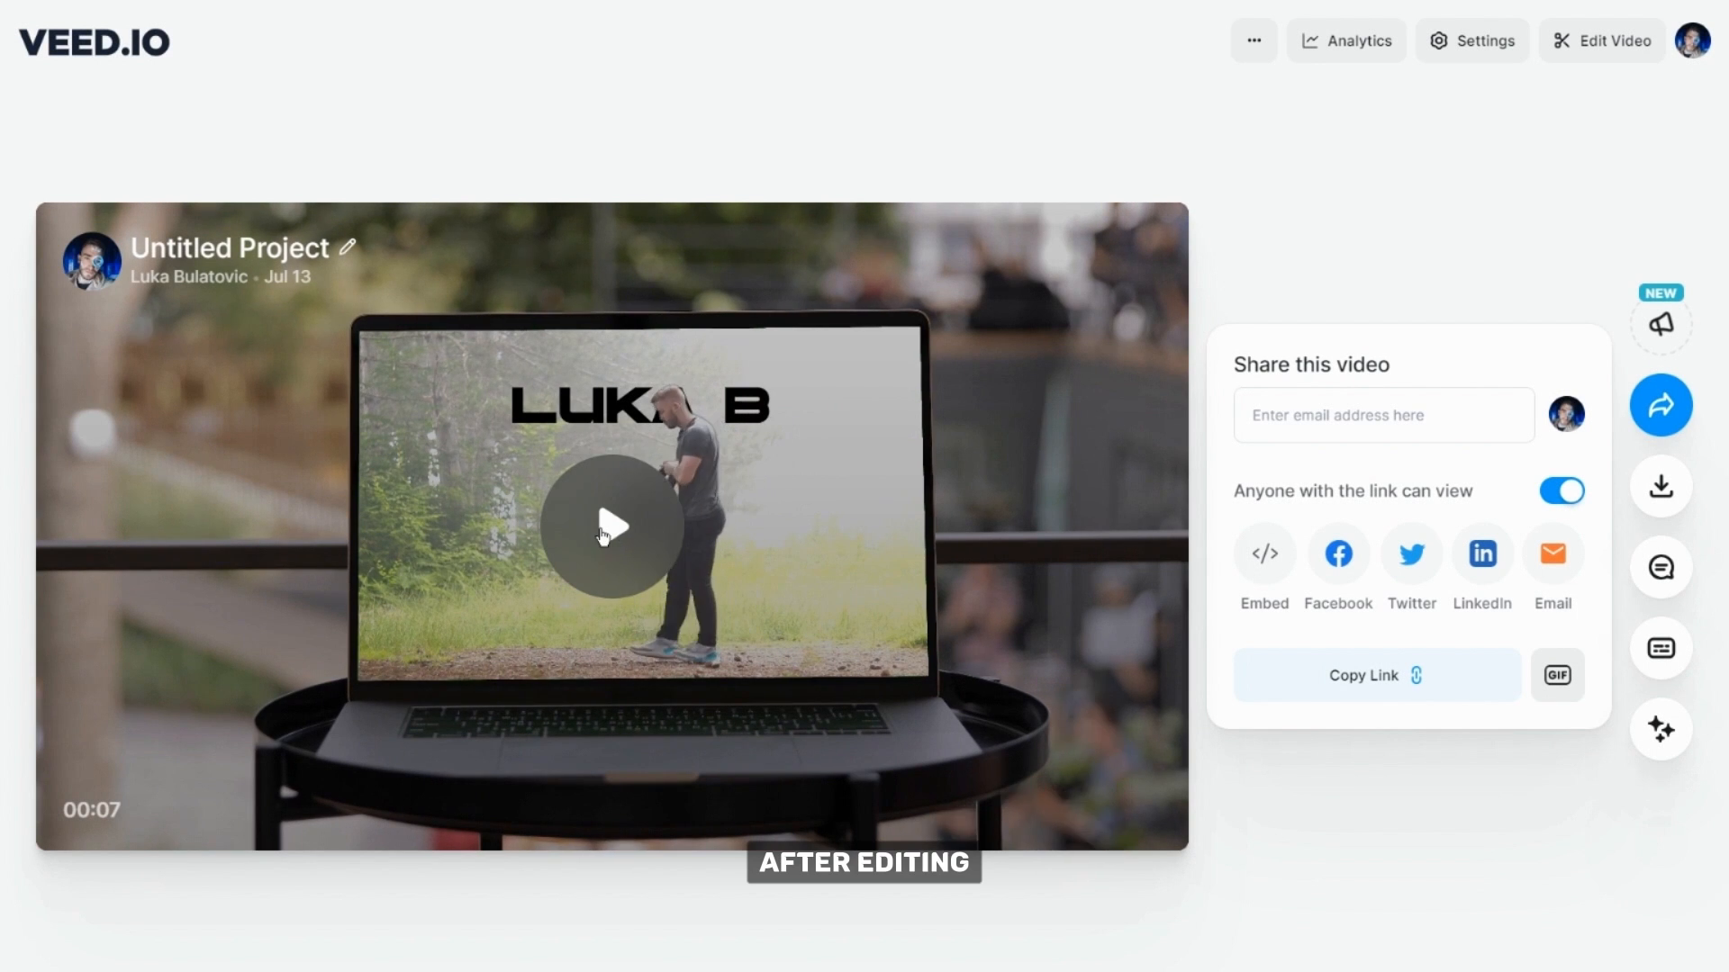
pyautogui.click(602, 528)
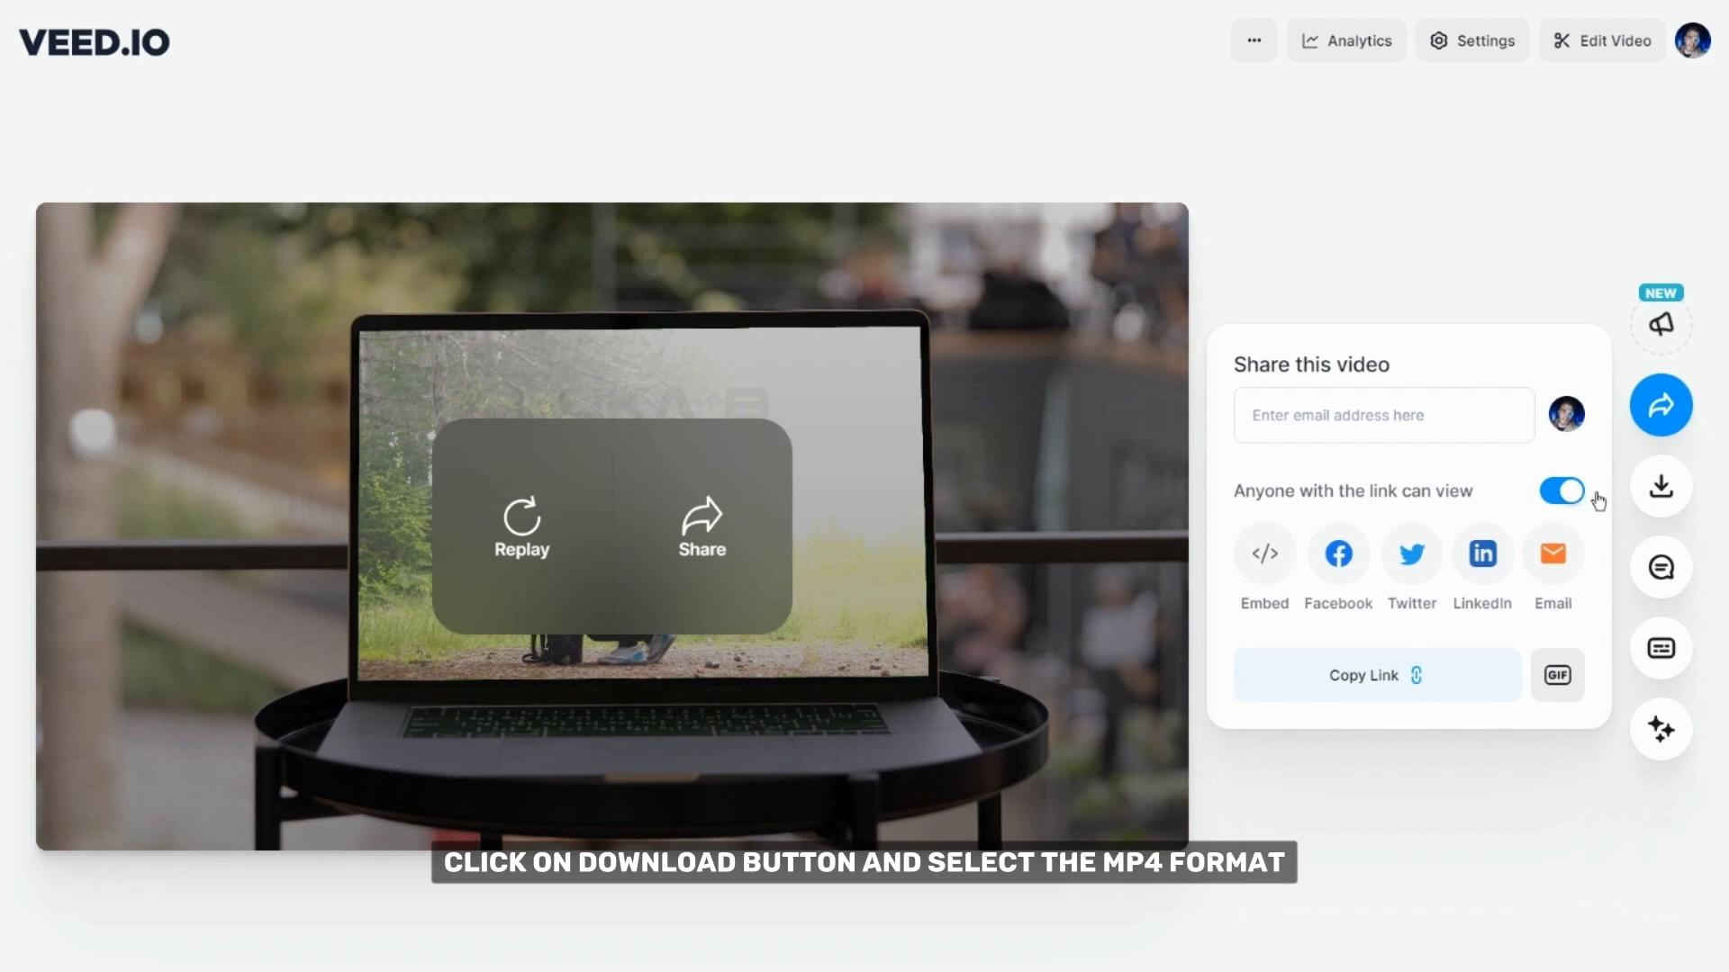
pyautogui.click(1663, 486)
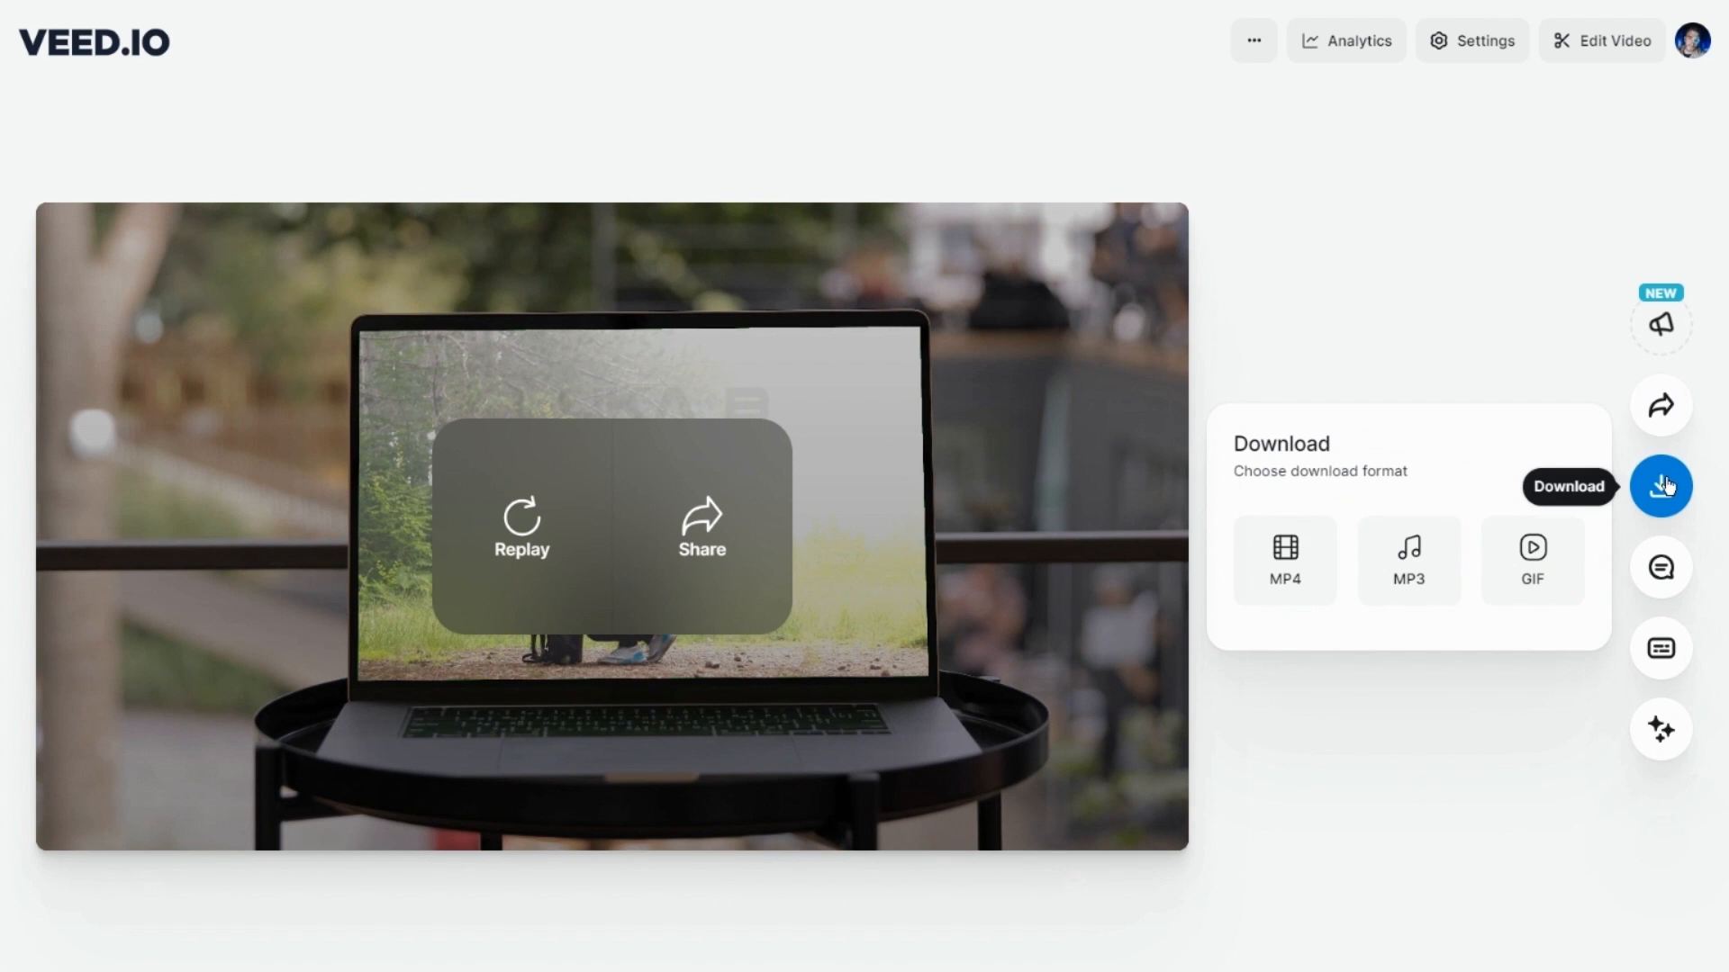
pyautogui.click(1282, 581)
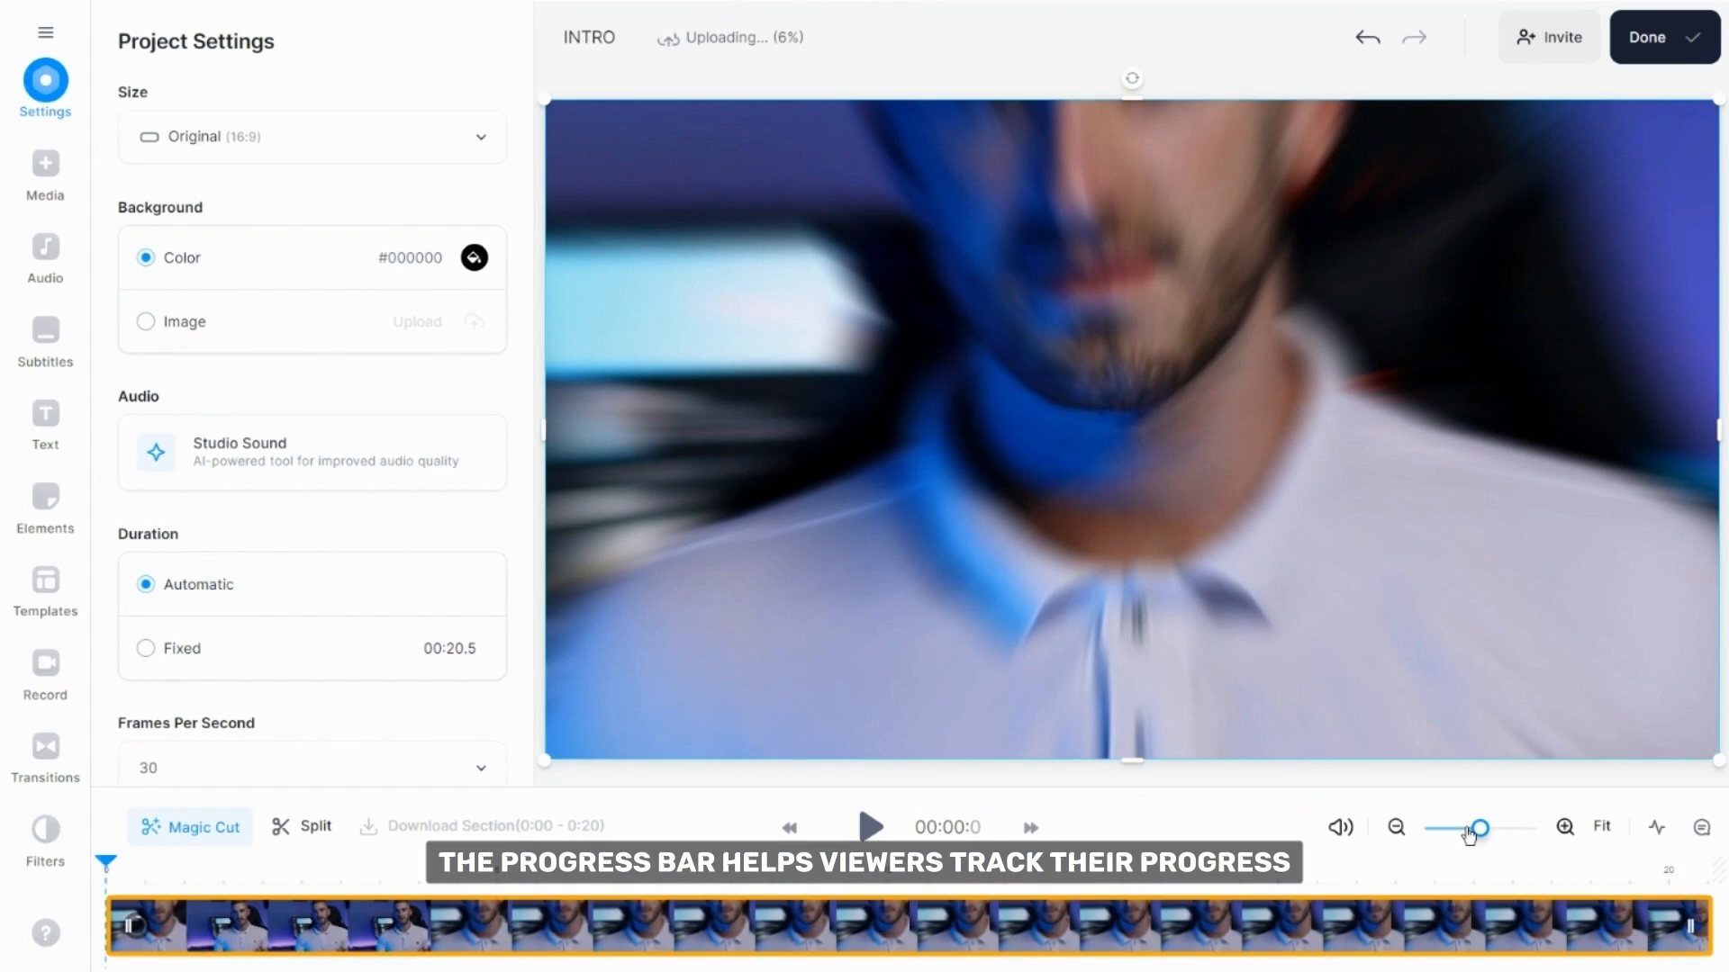
# - Add the blue rounded horizontal progress bar element to the INTRO video
pyautogui.moveTo(1474, 837)
pyautogui.mouseDown()
pyautogui.moveTo(1458, 838)
pyautogui.moveTo(1476, 839)
pyautogui.mouseUp()
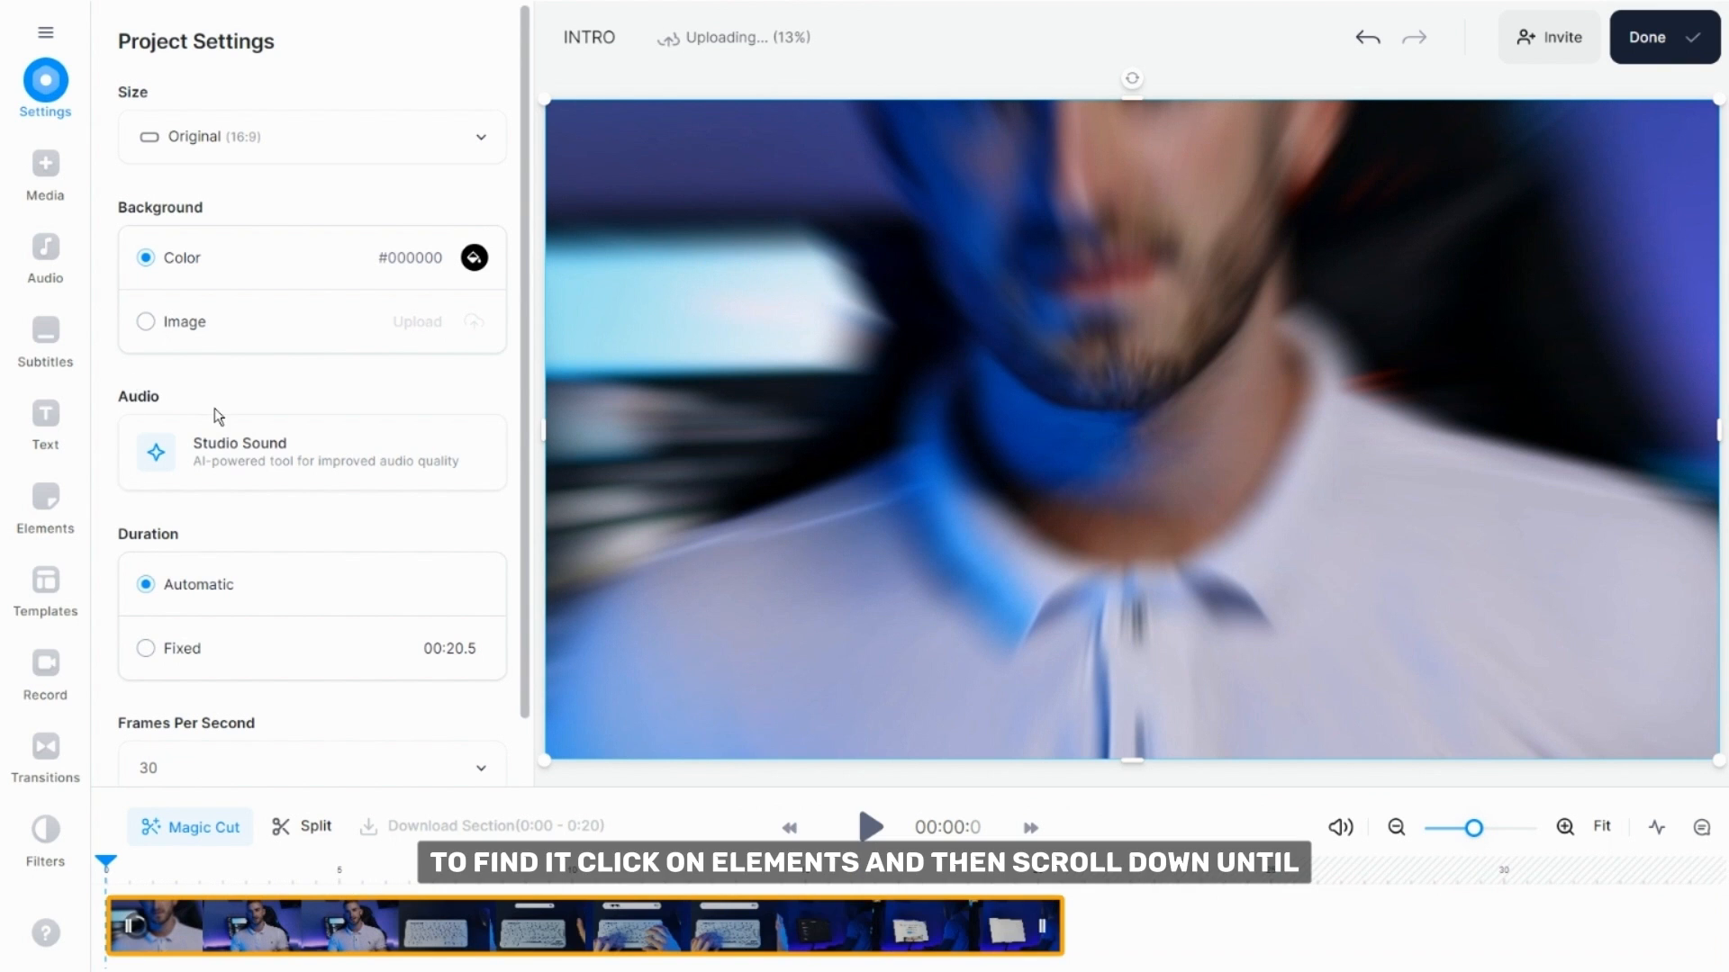
pyautogui.click(59, 500)
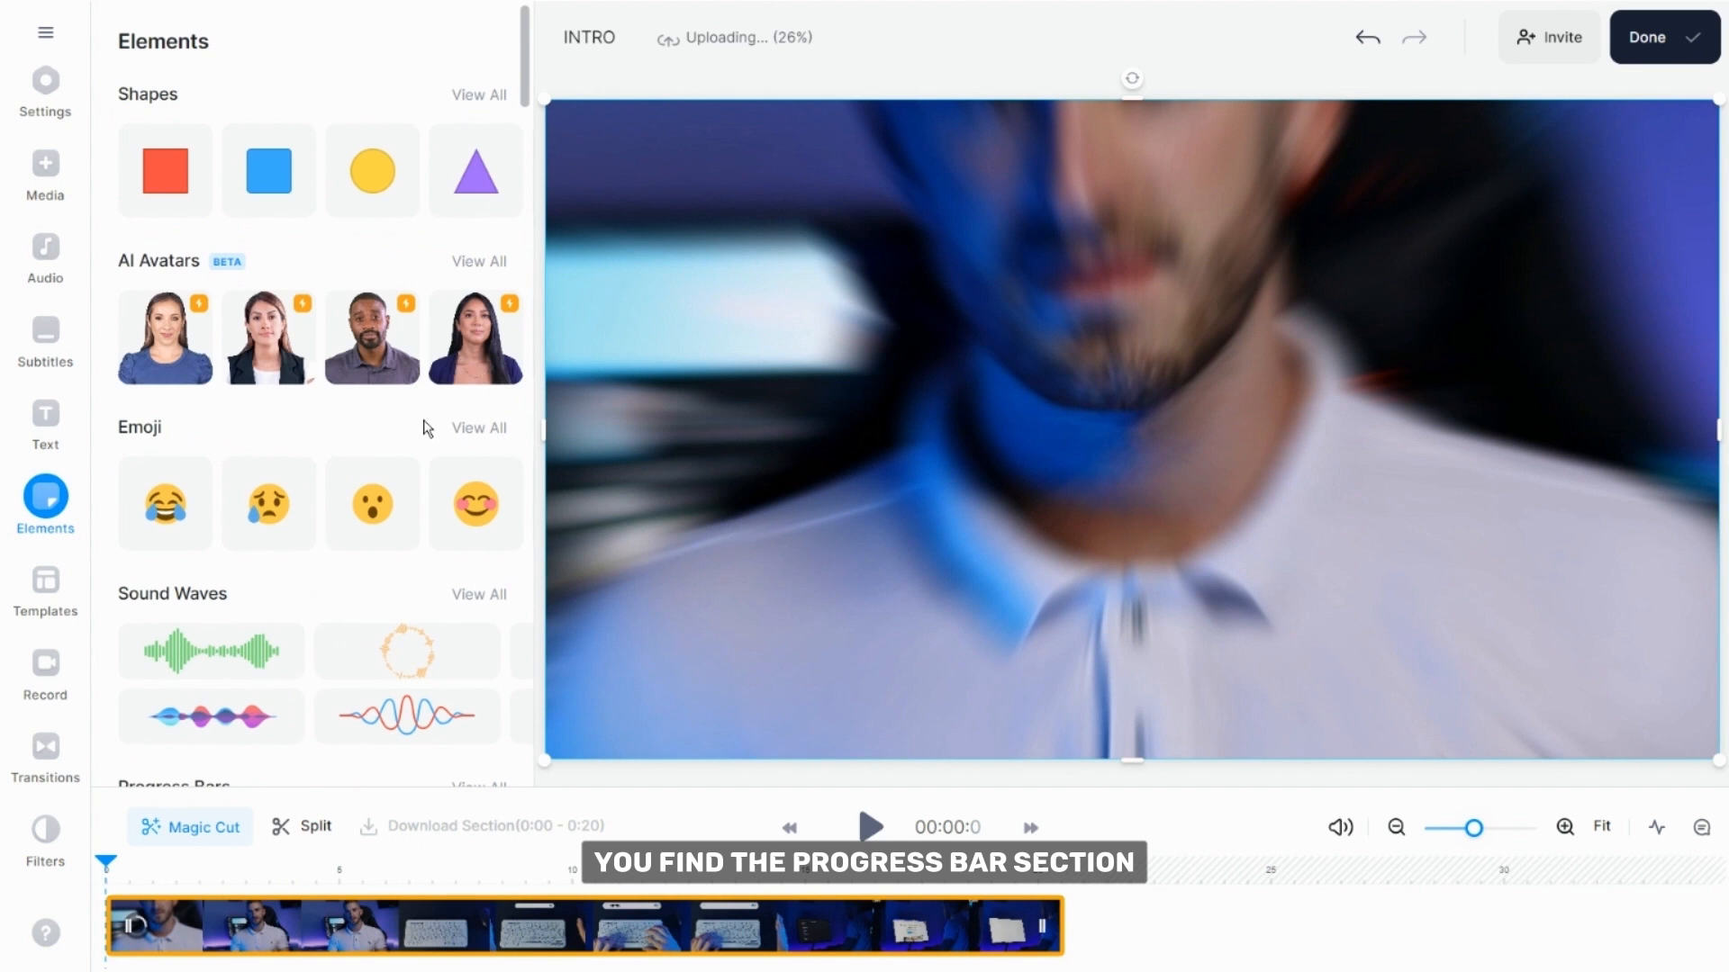
pyautogui.scroll(-4, 427, 429)
pyautogui.click(469, 453)
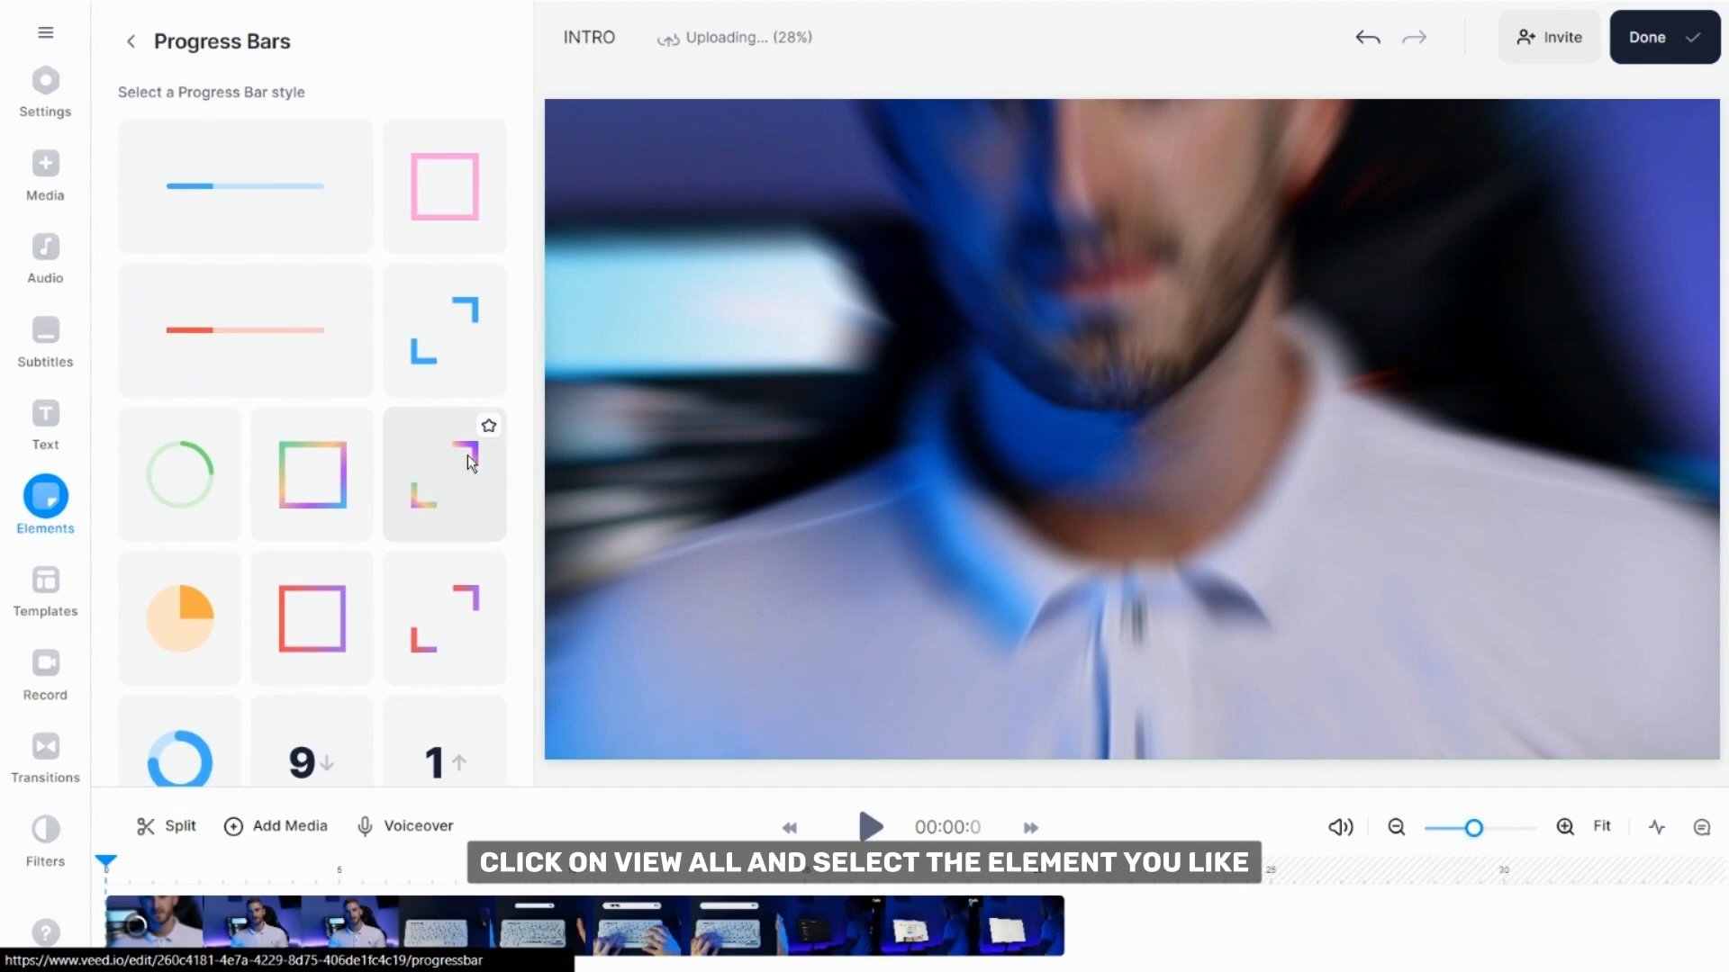
pyautogui.click(302, 196)
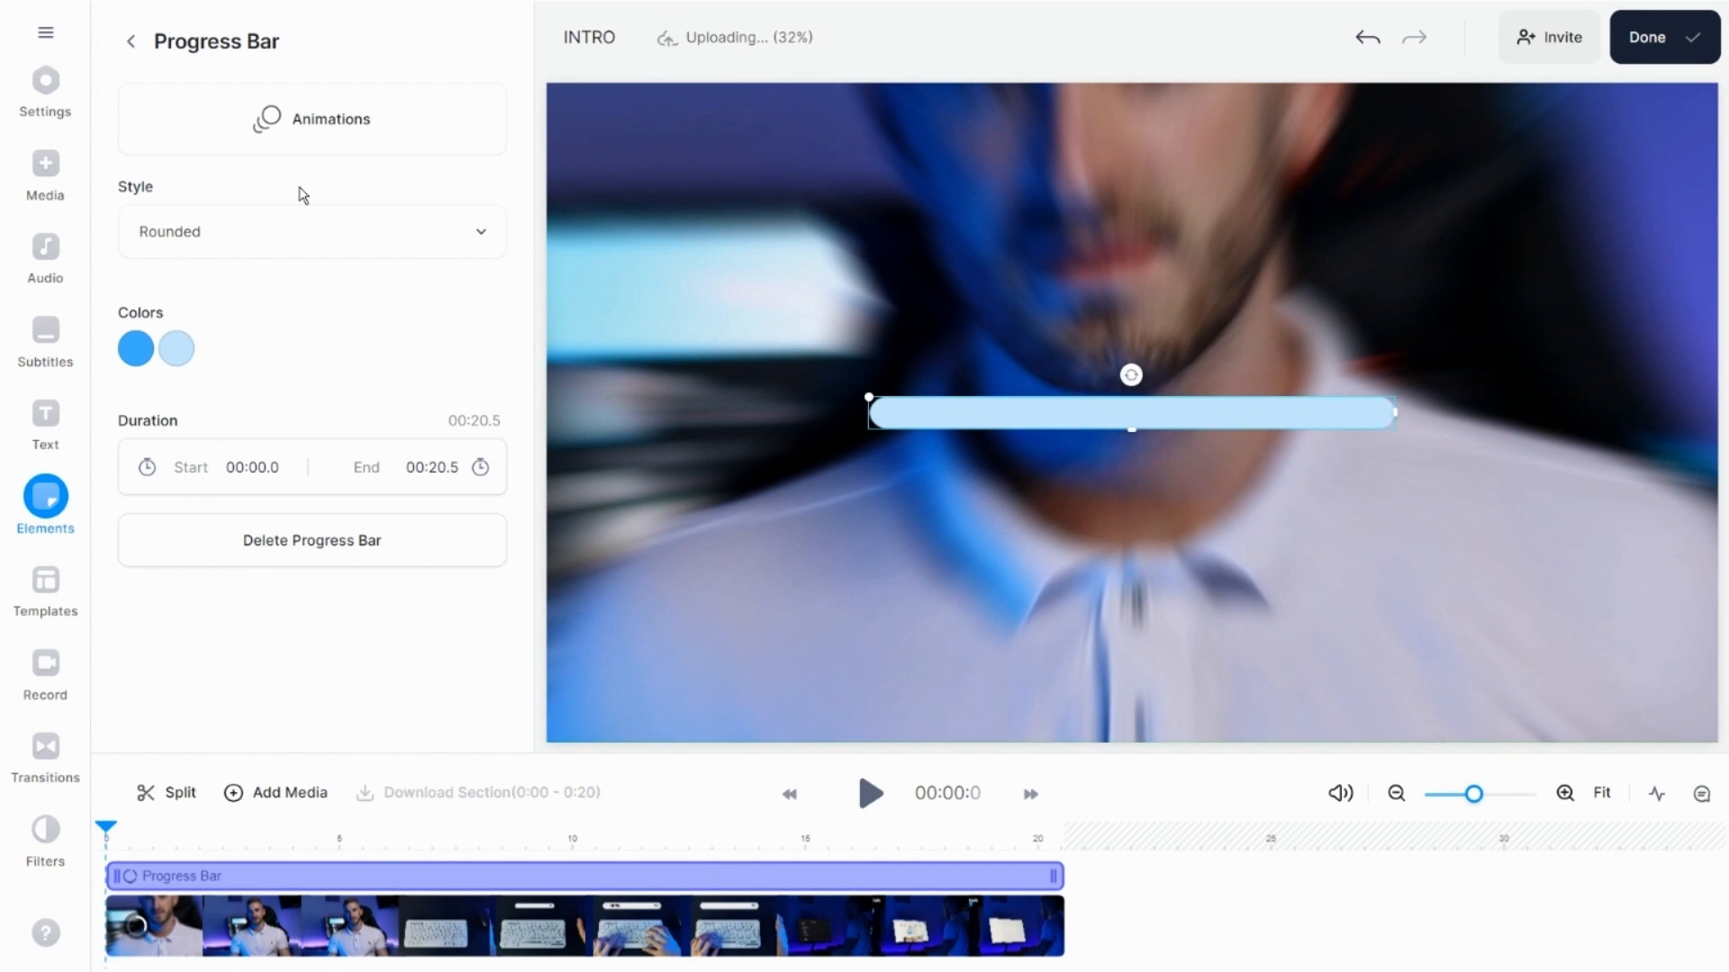
# - Try the Circle style on the progress bar and play a few seconds to preview it
pyautogui.click(315, 232)
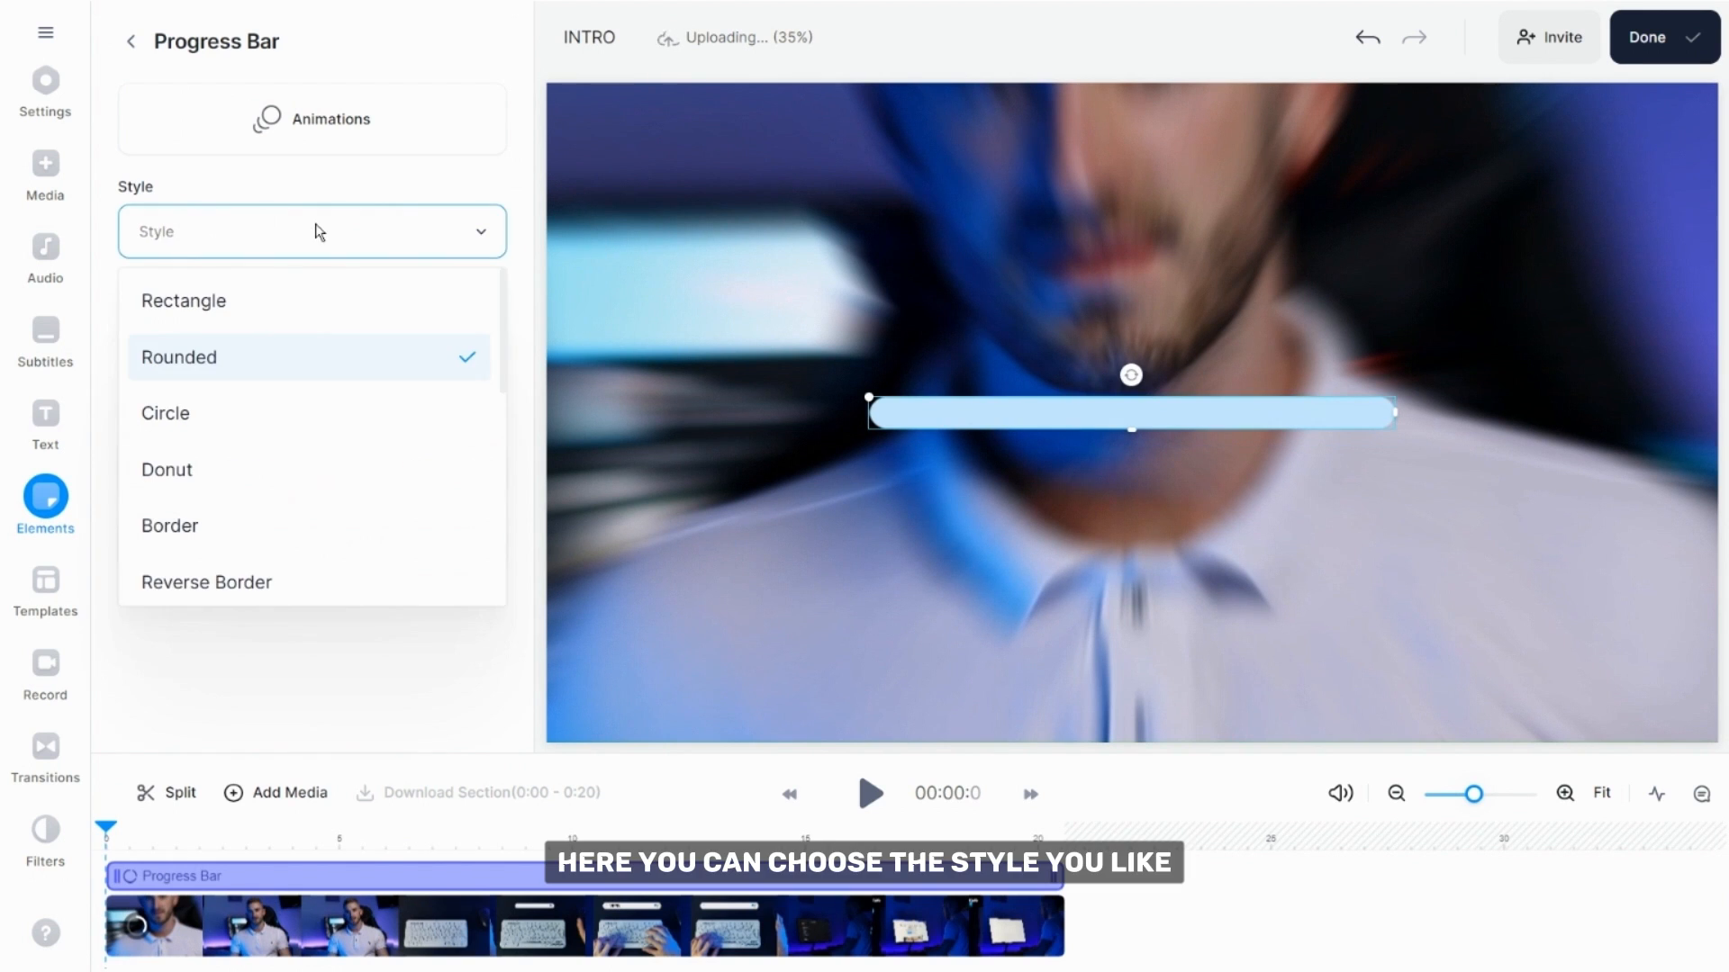
pyautogui.click(300, 400)
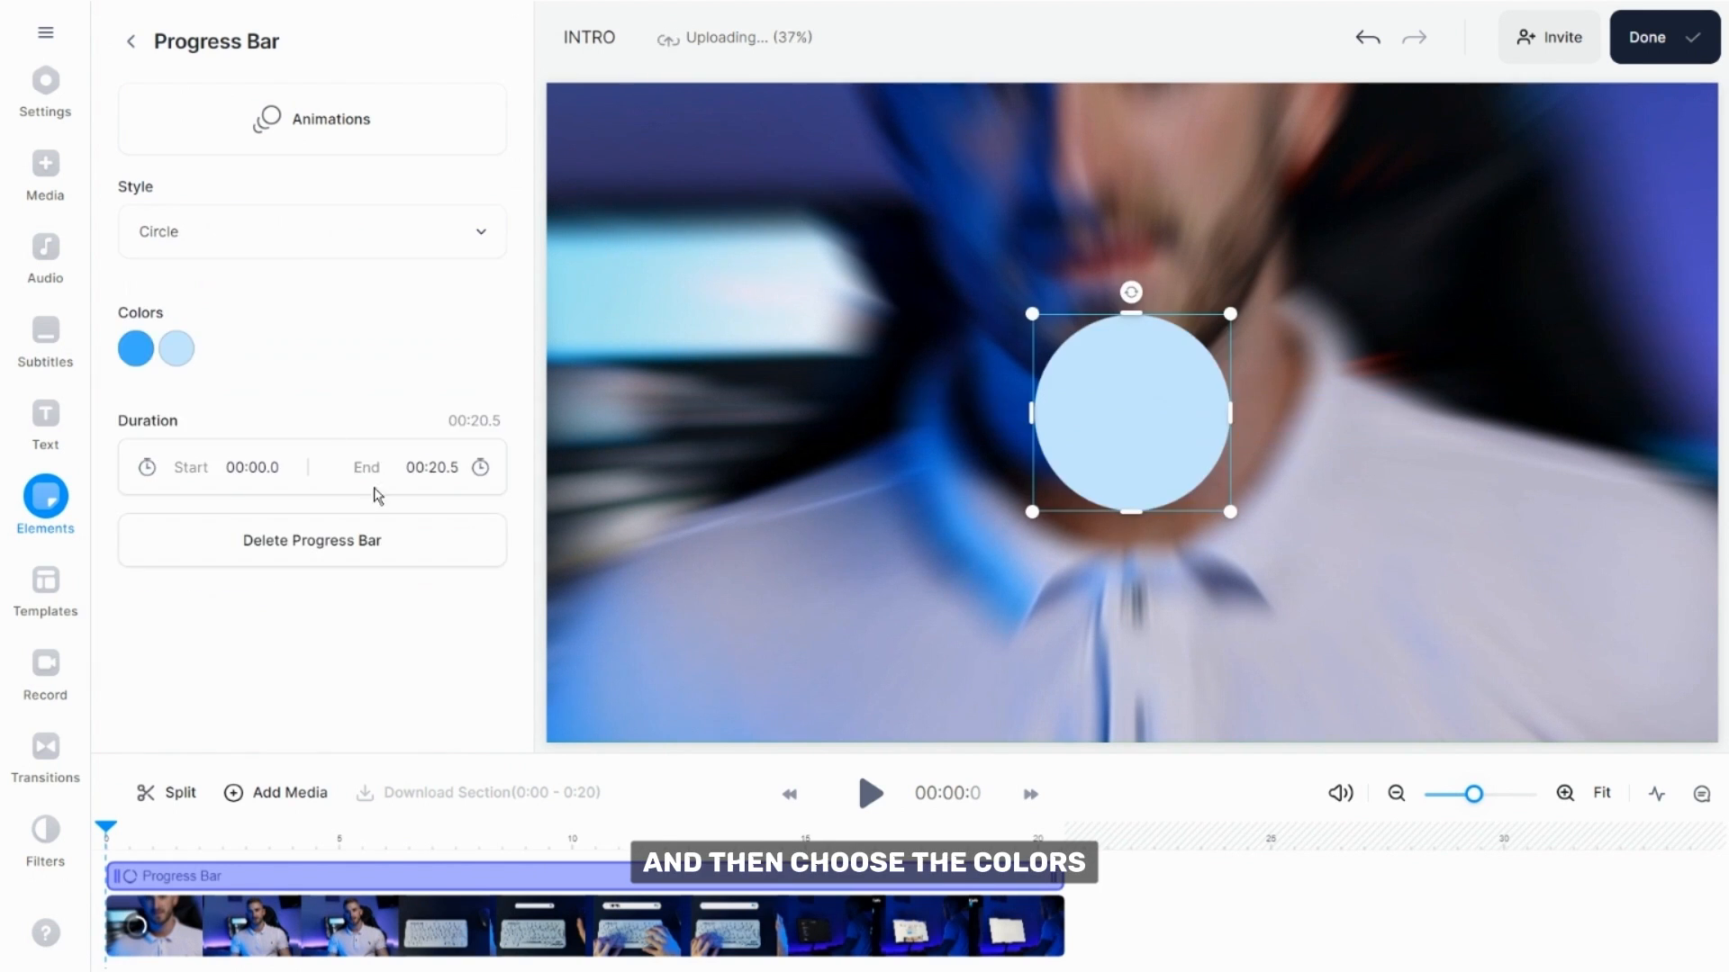
pyautogui.click(871, 794)
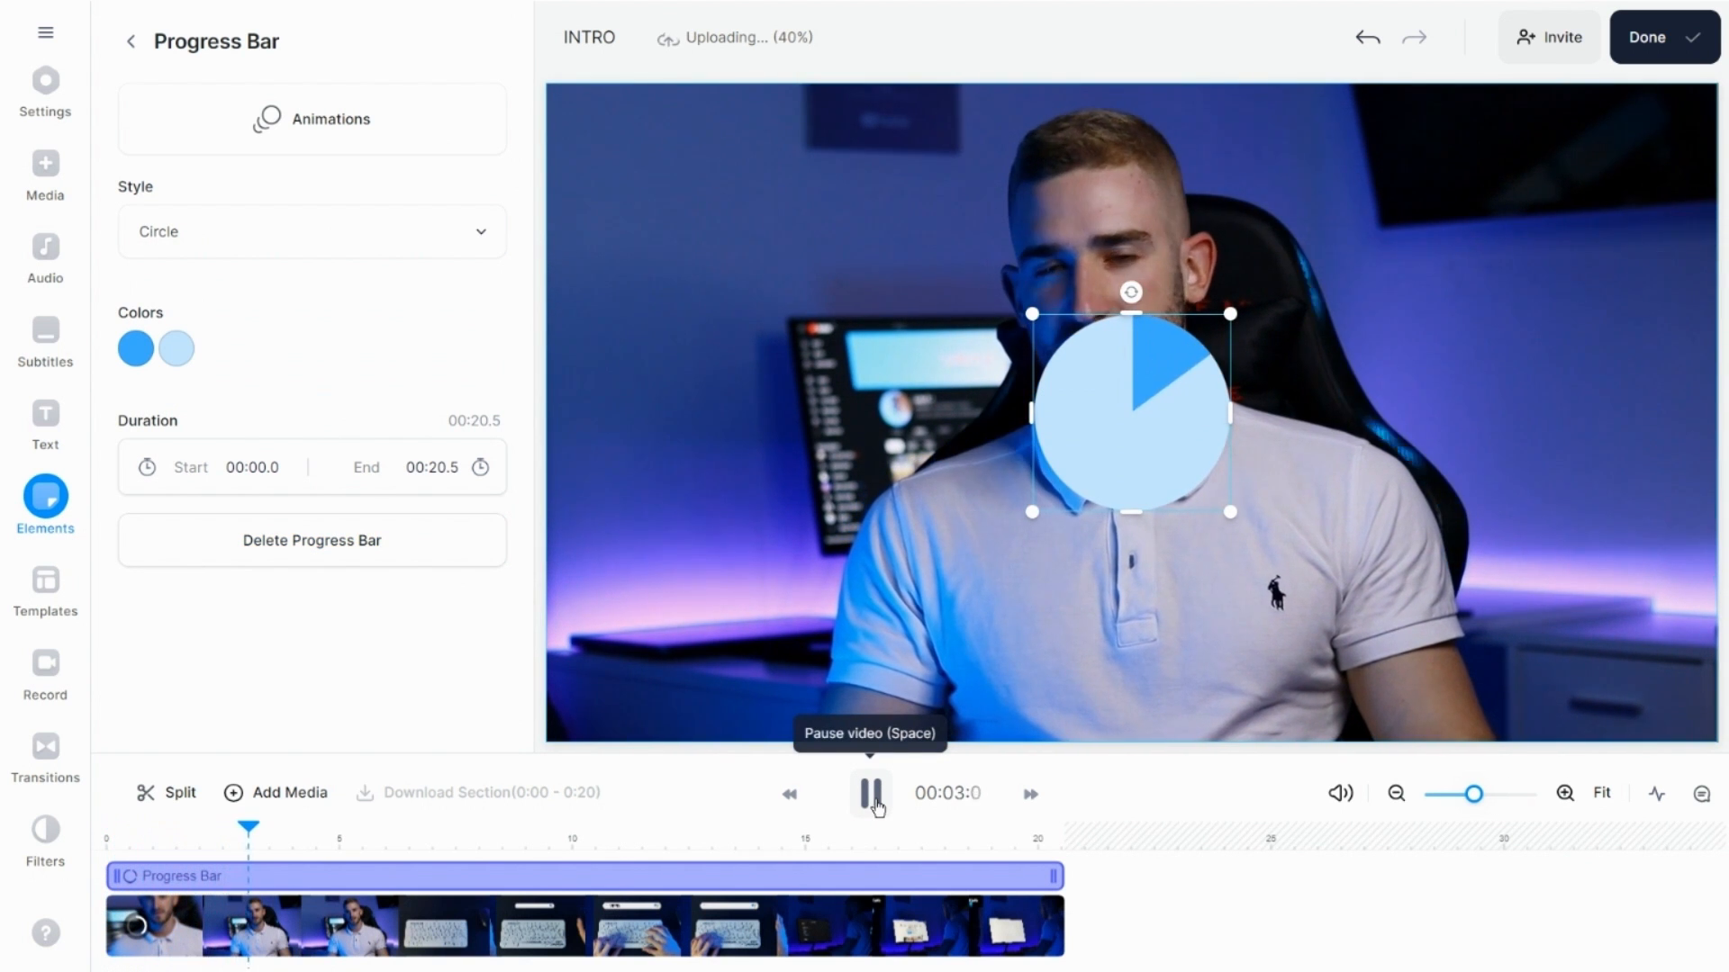
pyautogui.click(878, 807)
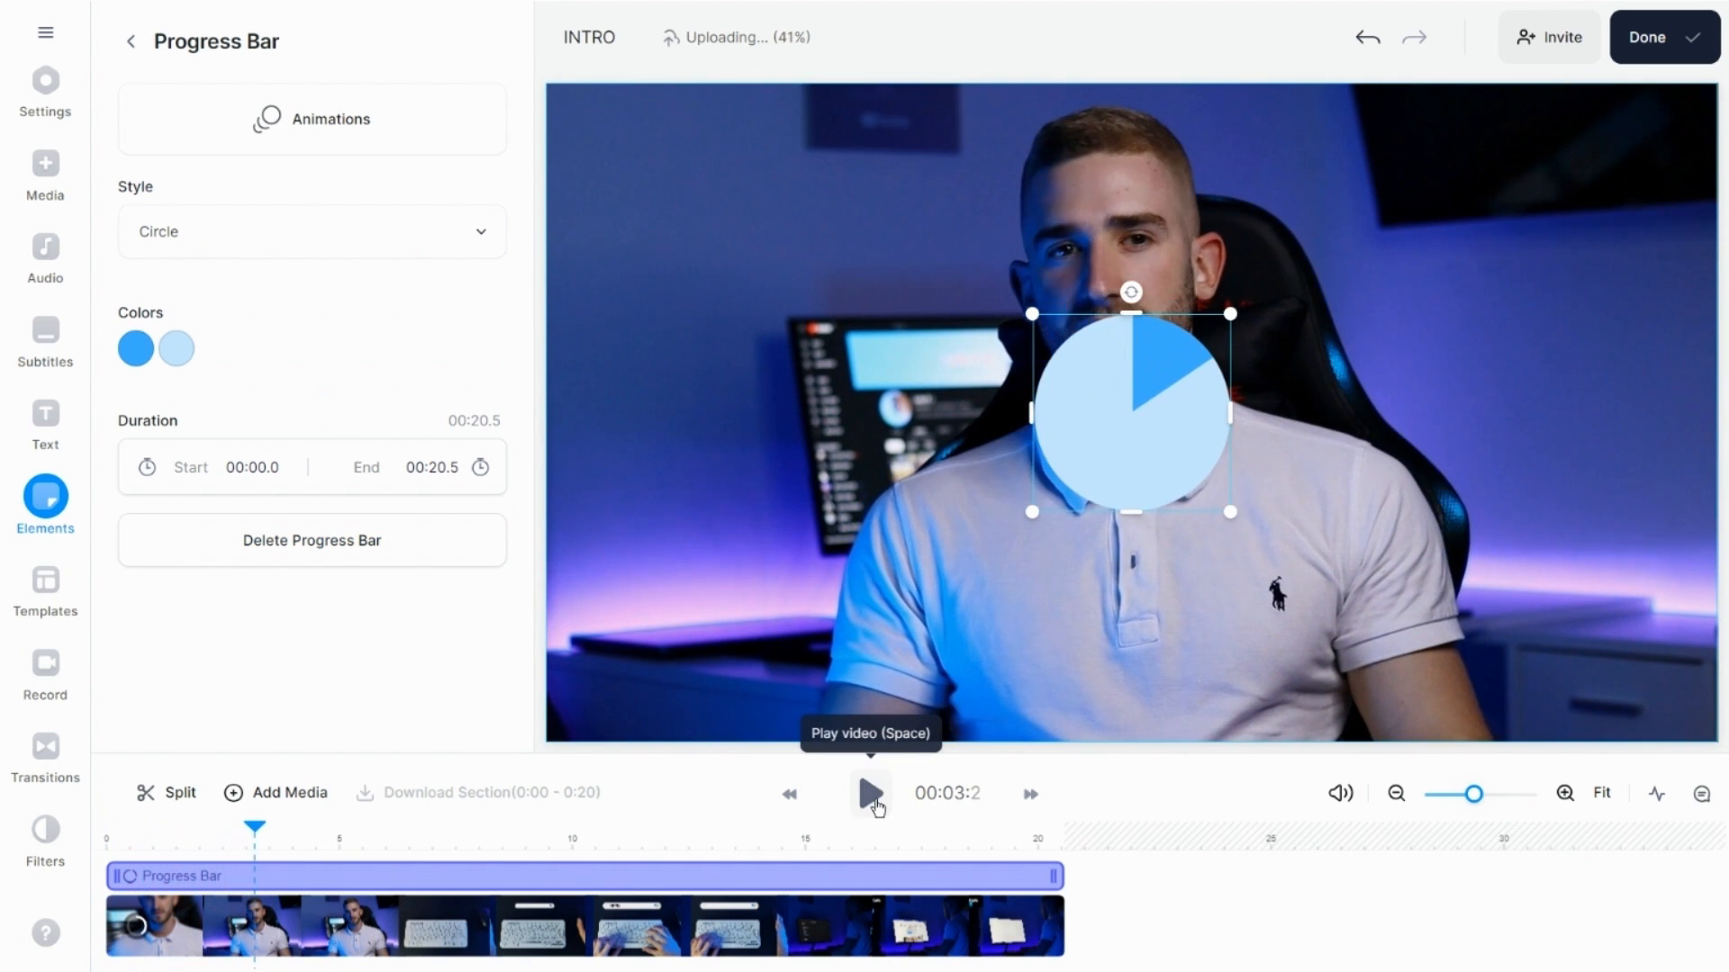
# - Set the progress bar's style to Donut and its first colour to green (#3dff5c)
pyautogui.click(410, 235)
pyautogui.click(301, 462)
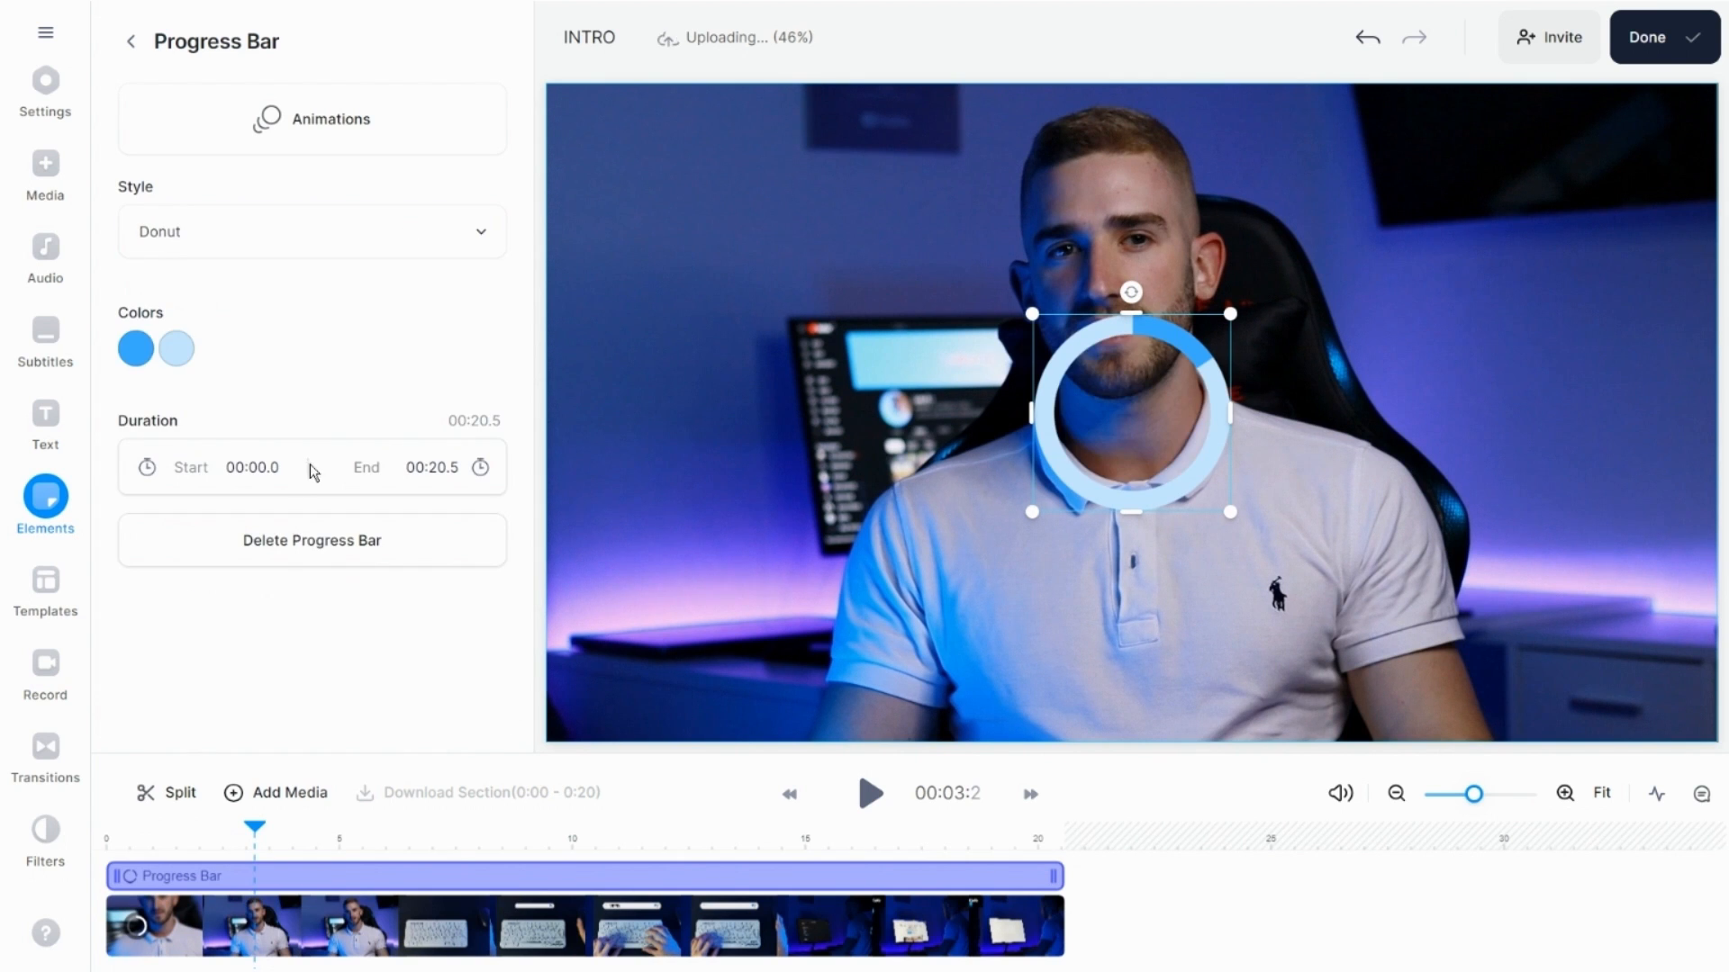
pyautogui.click(135, 347)
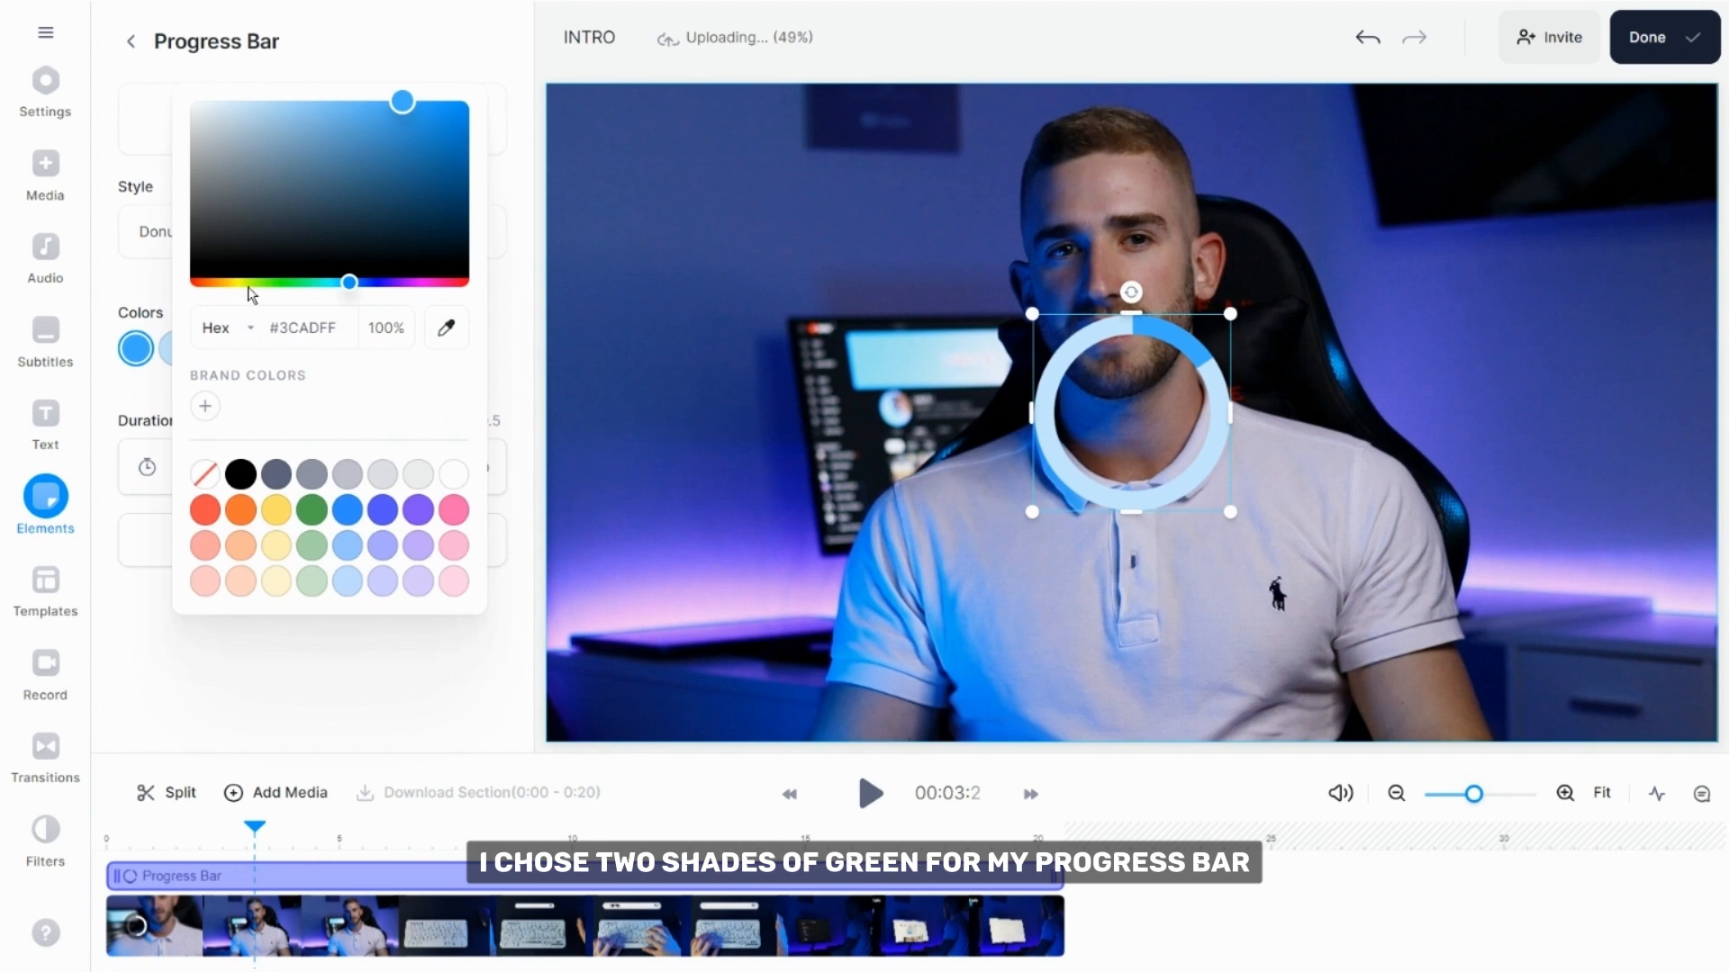
pyautogui.moveTo(348, 285); pyautogui.dragTo(293, 285)
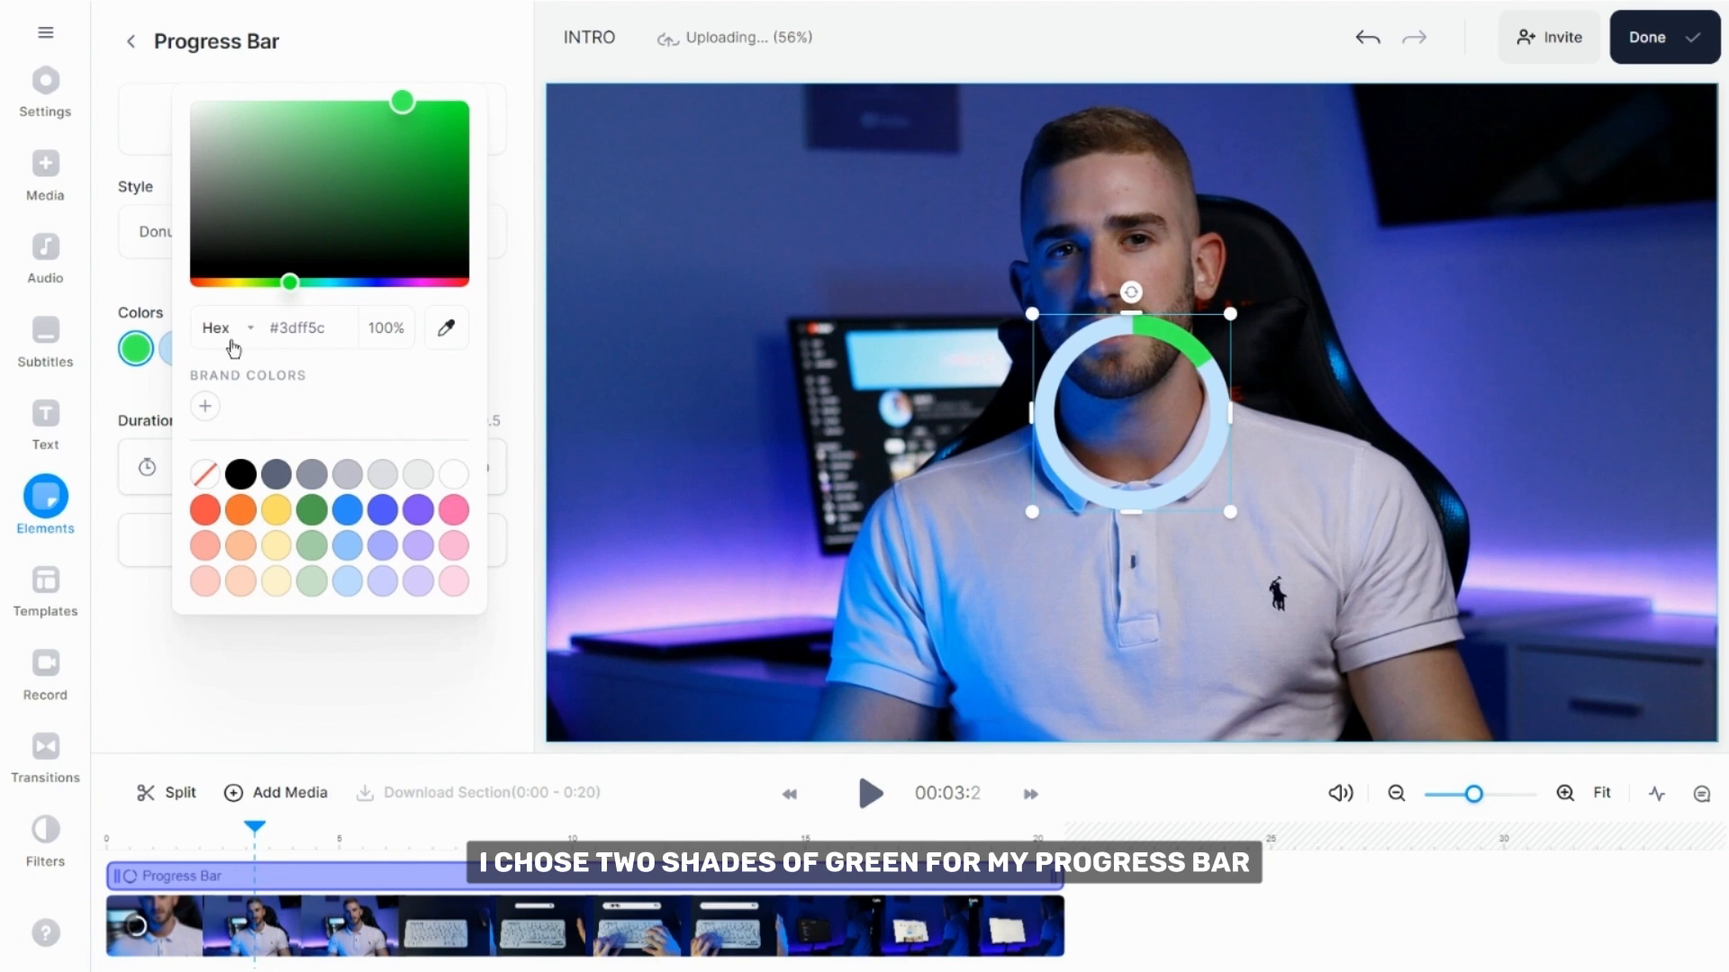
# - Set the progress bar's second colour to a very pale green (#e7f9eb)
pyautogui.click(156, 351)
pyautogui.click(178, 348)
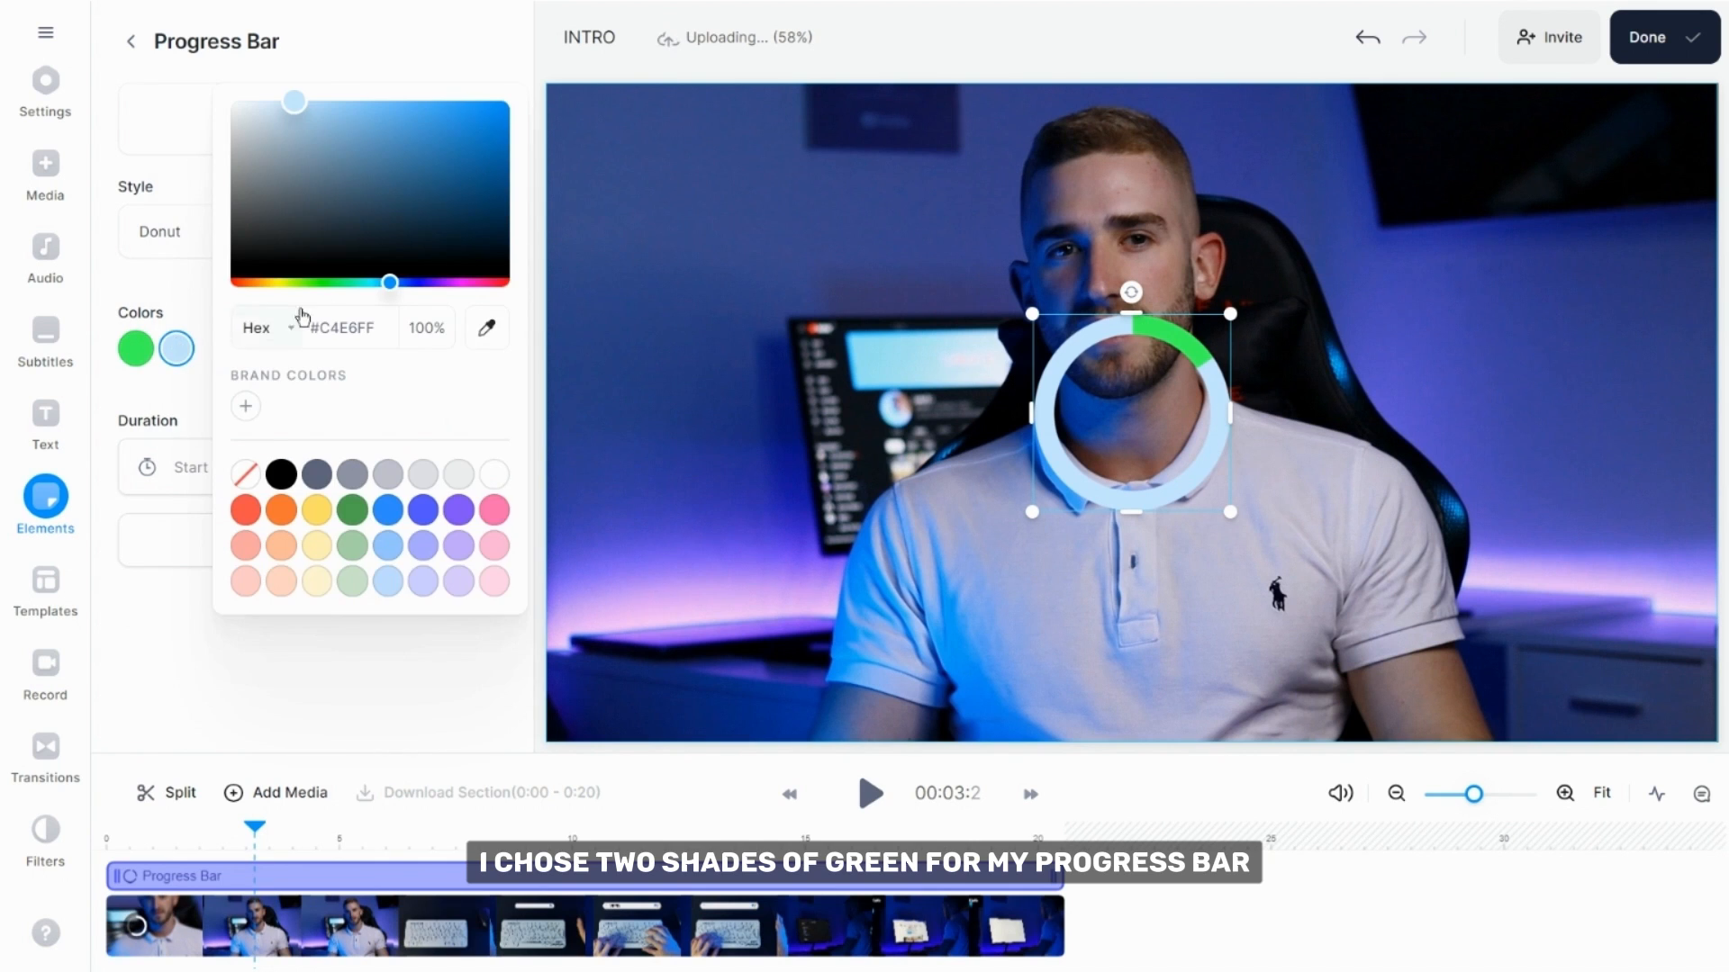
pyautogui.click(333, 286)
pyautogui.moveTo(284, 136); pyautogui.dragTo(252, 109)
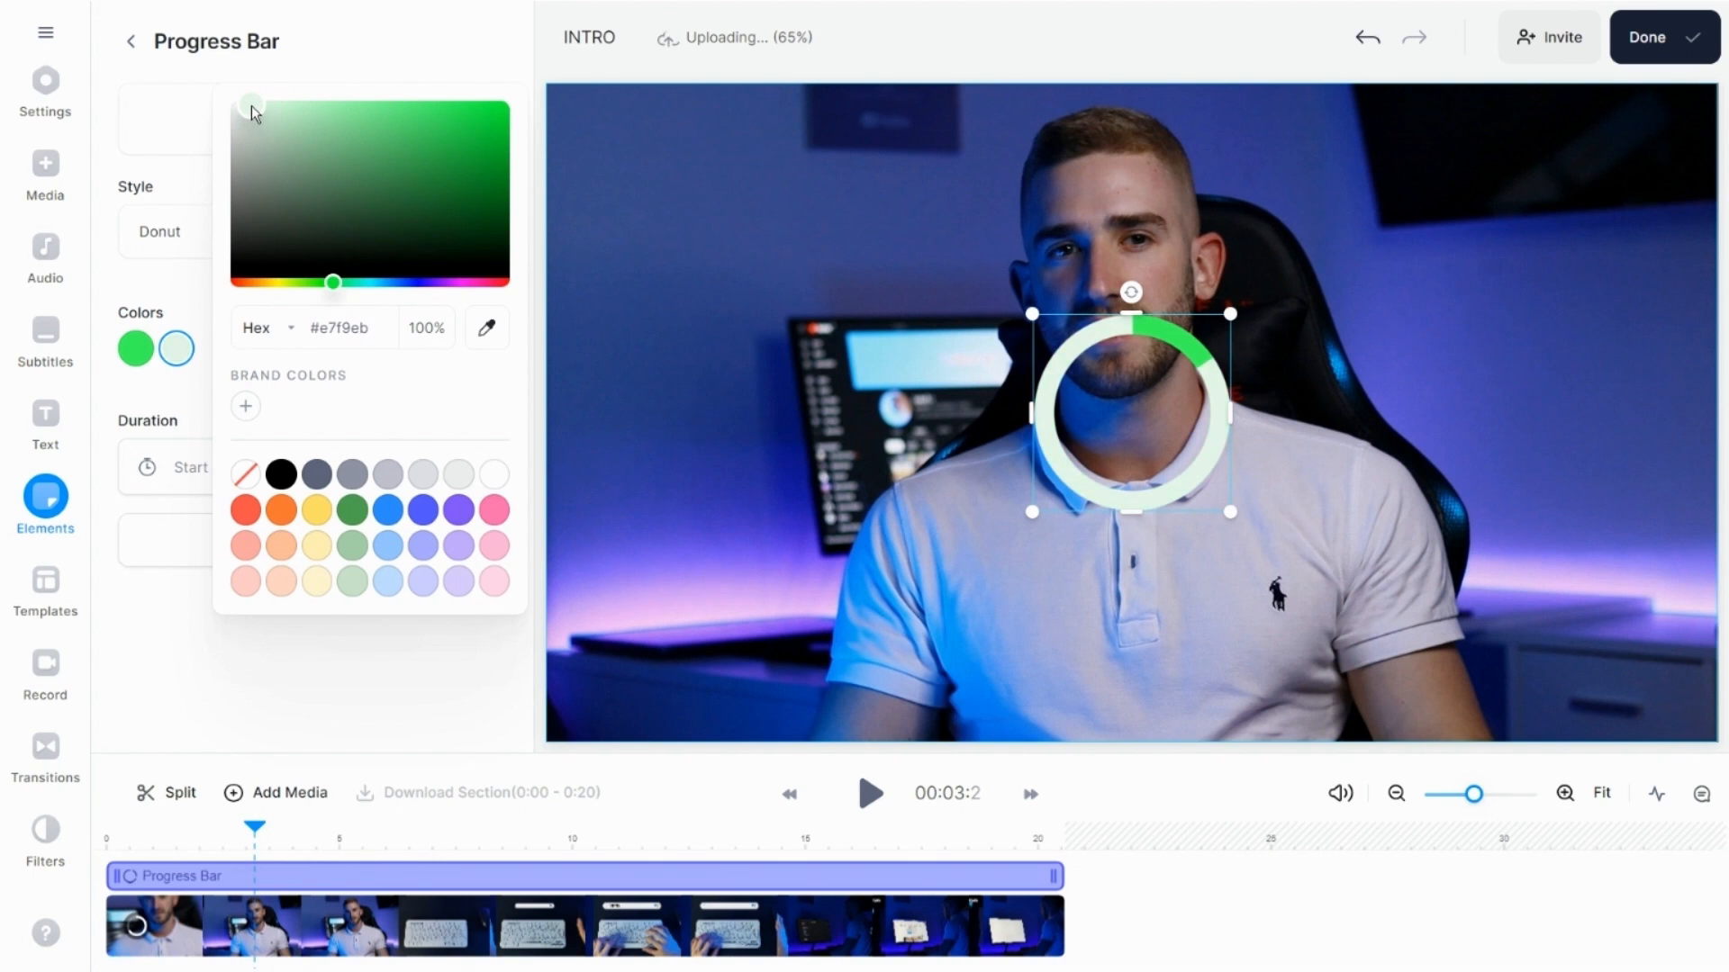
pyautogui.click(303, 659)
# - Trim the progress bar's start to 00:06.1, where the keyboard shot begins
pyautogui.click(488, 855)
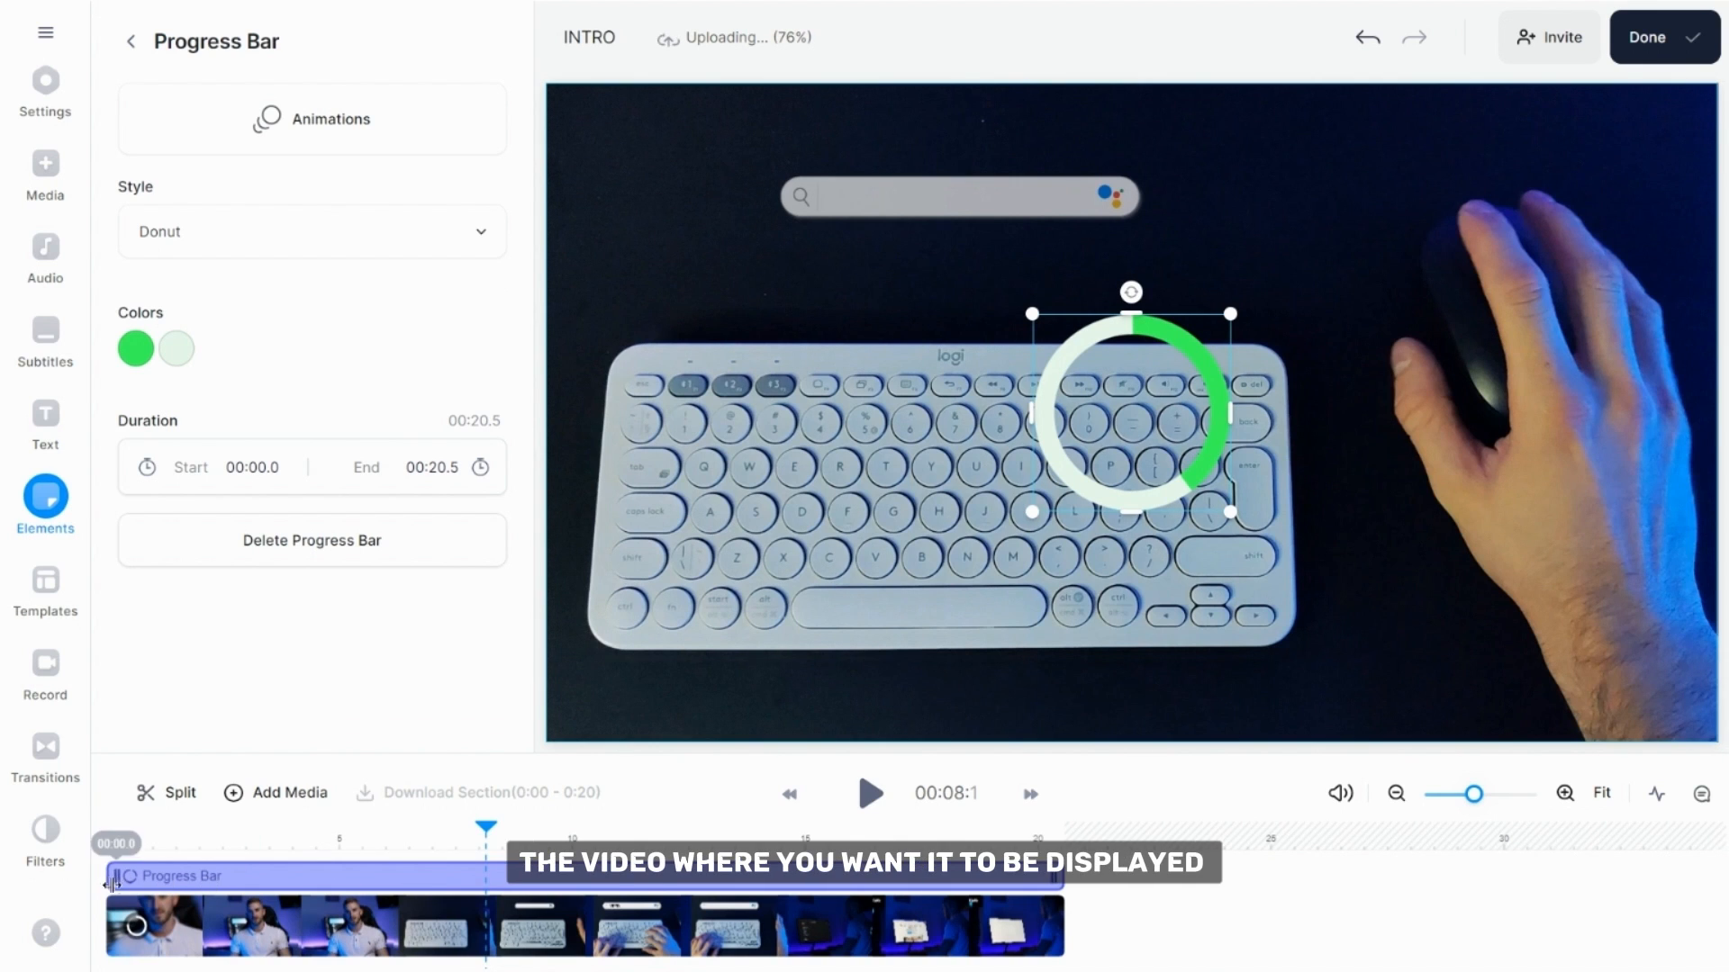
pyautogui.moveTo(112, 885); pyautogui.dragTo(309, 890)
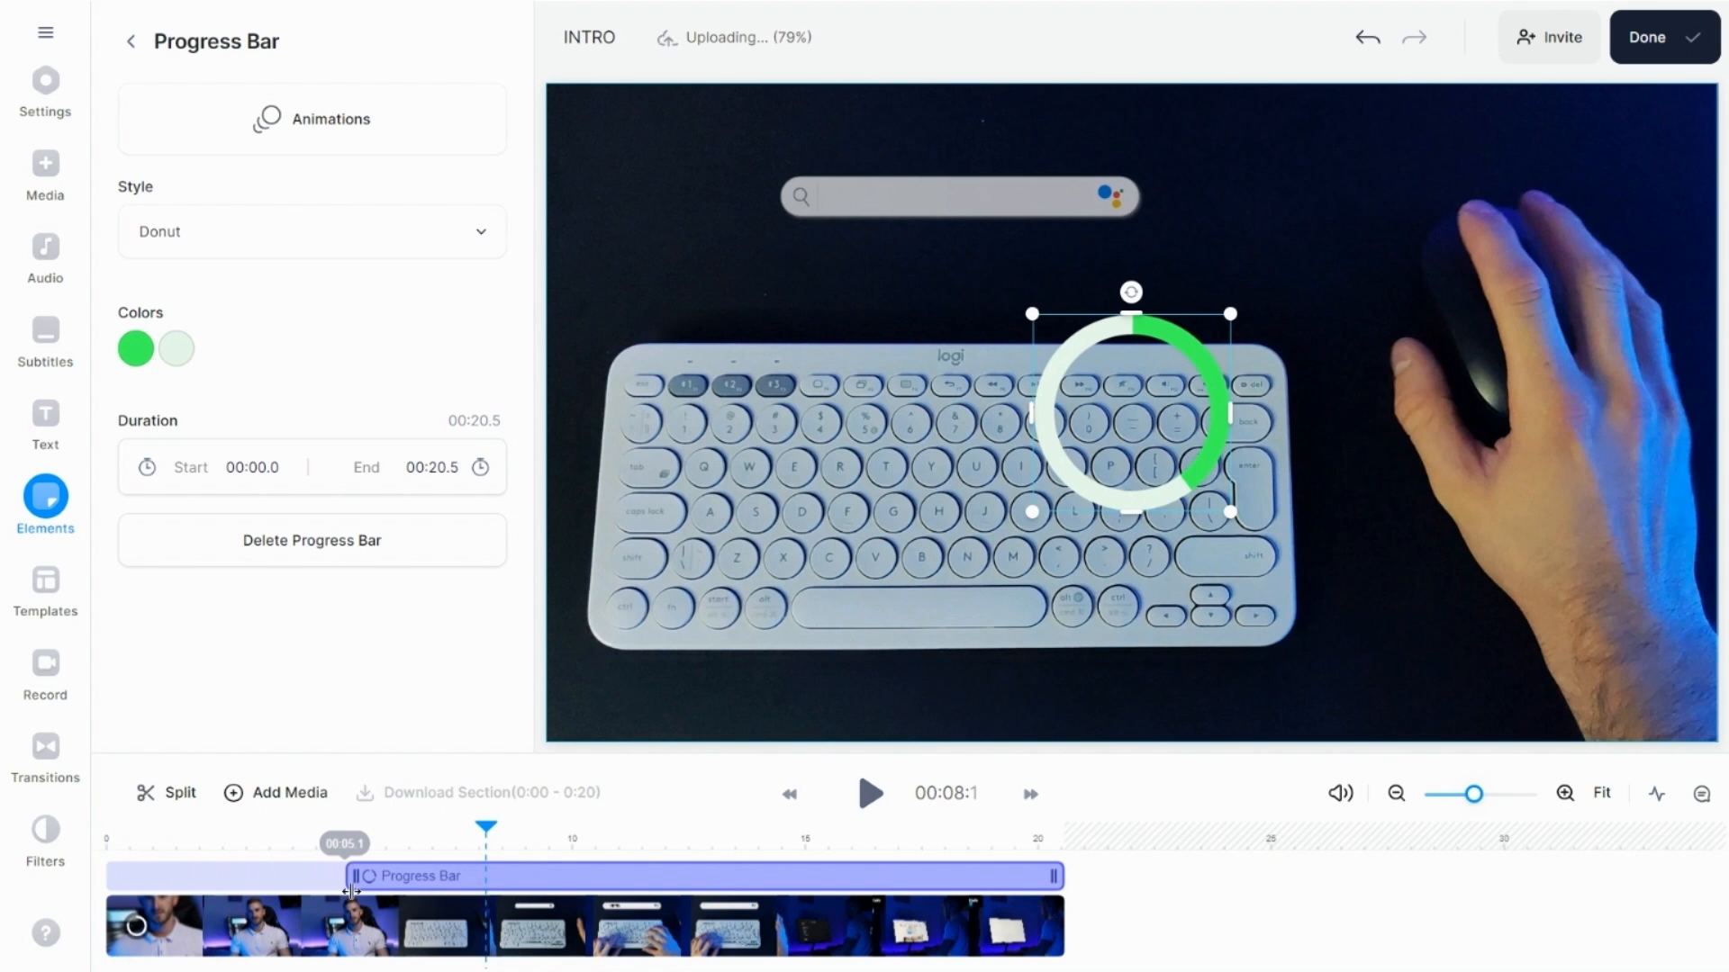
pyautogui.moveTo(351, 891); pyautogui.dragTo(345, 889)
pyautogui.click(317, 844)
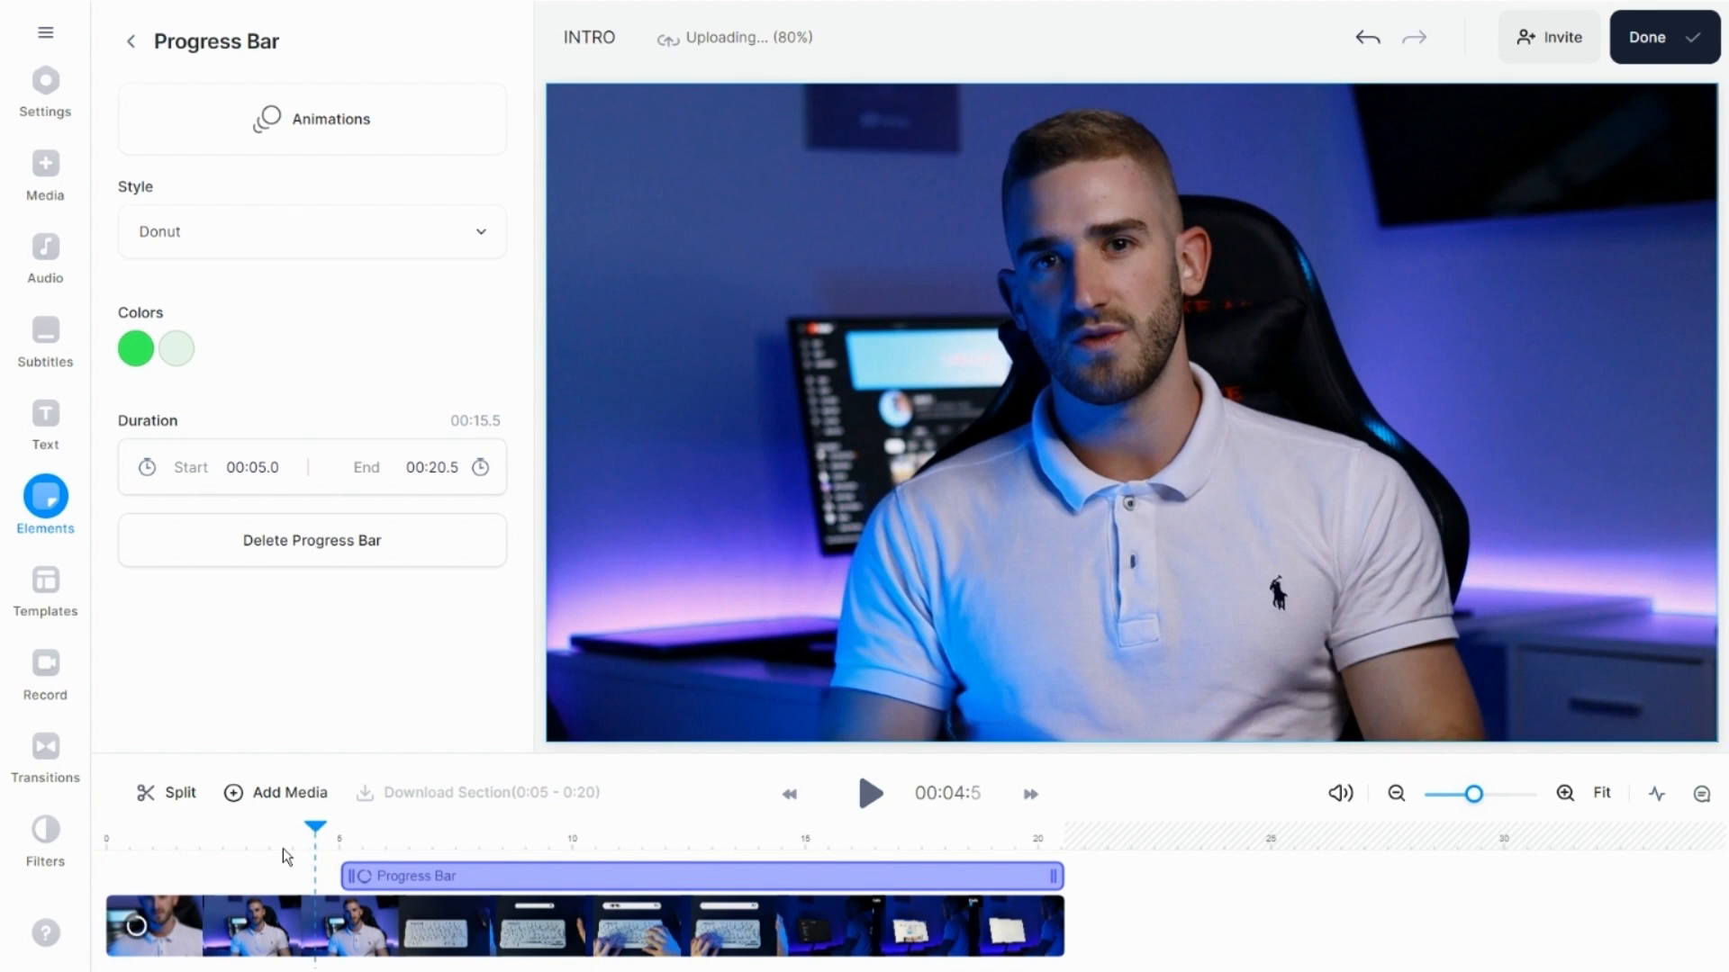
pyautogui.click(283, 851)
pyautogui.moveTo(298, 856); pyautogui.dragTo(360, 851)
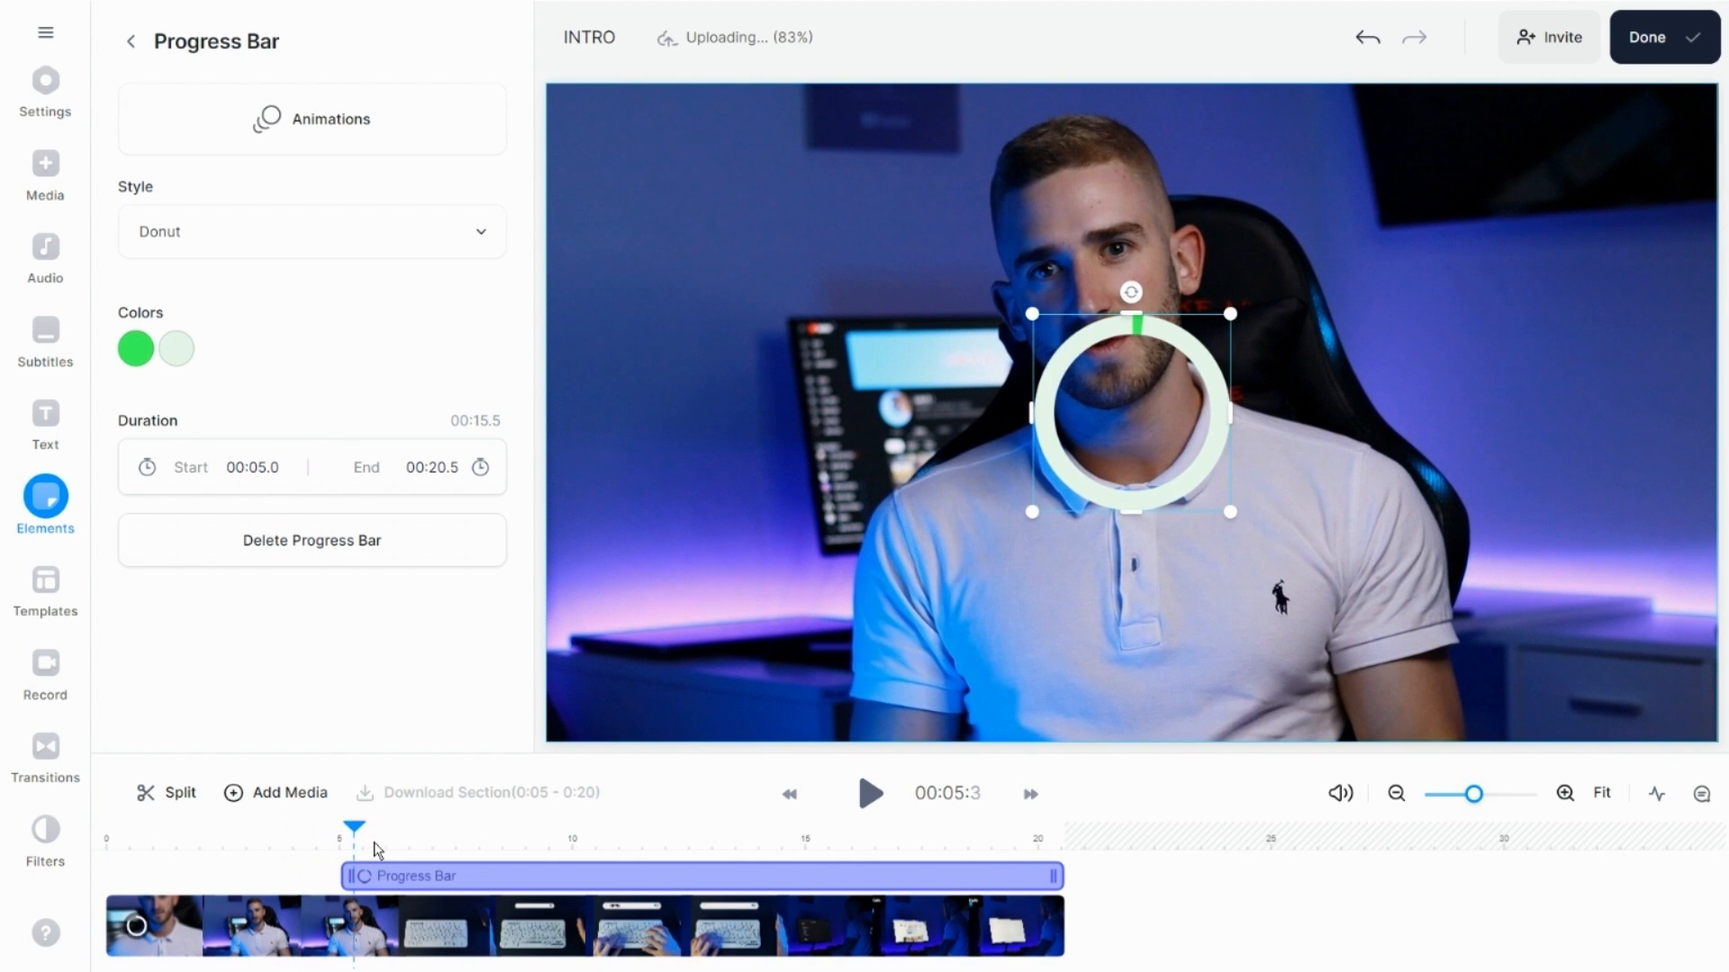
pyautogui.click(406, 846)
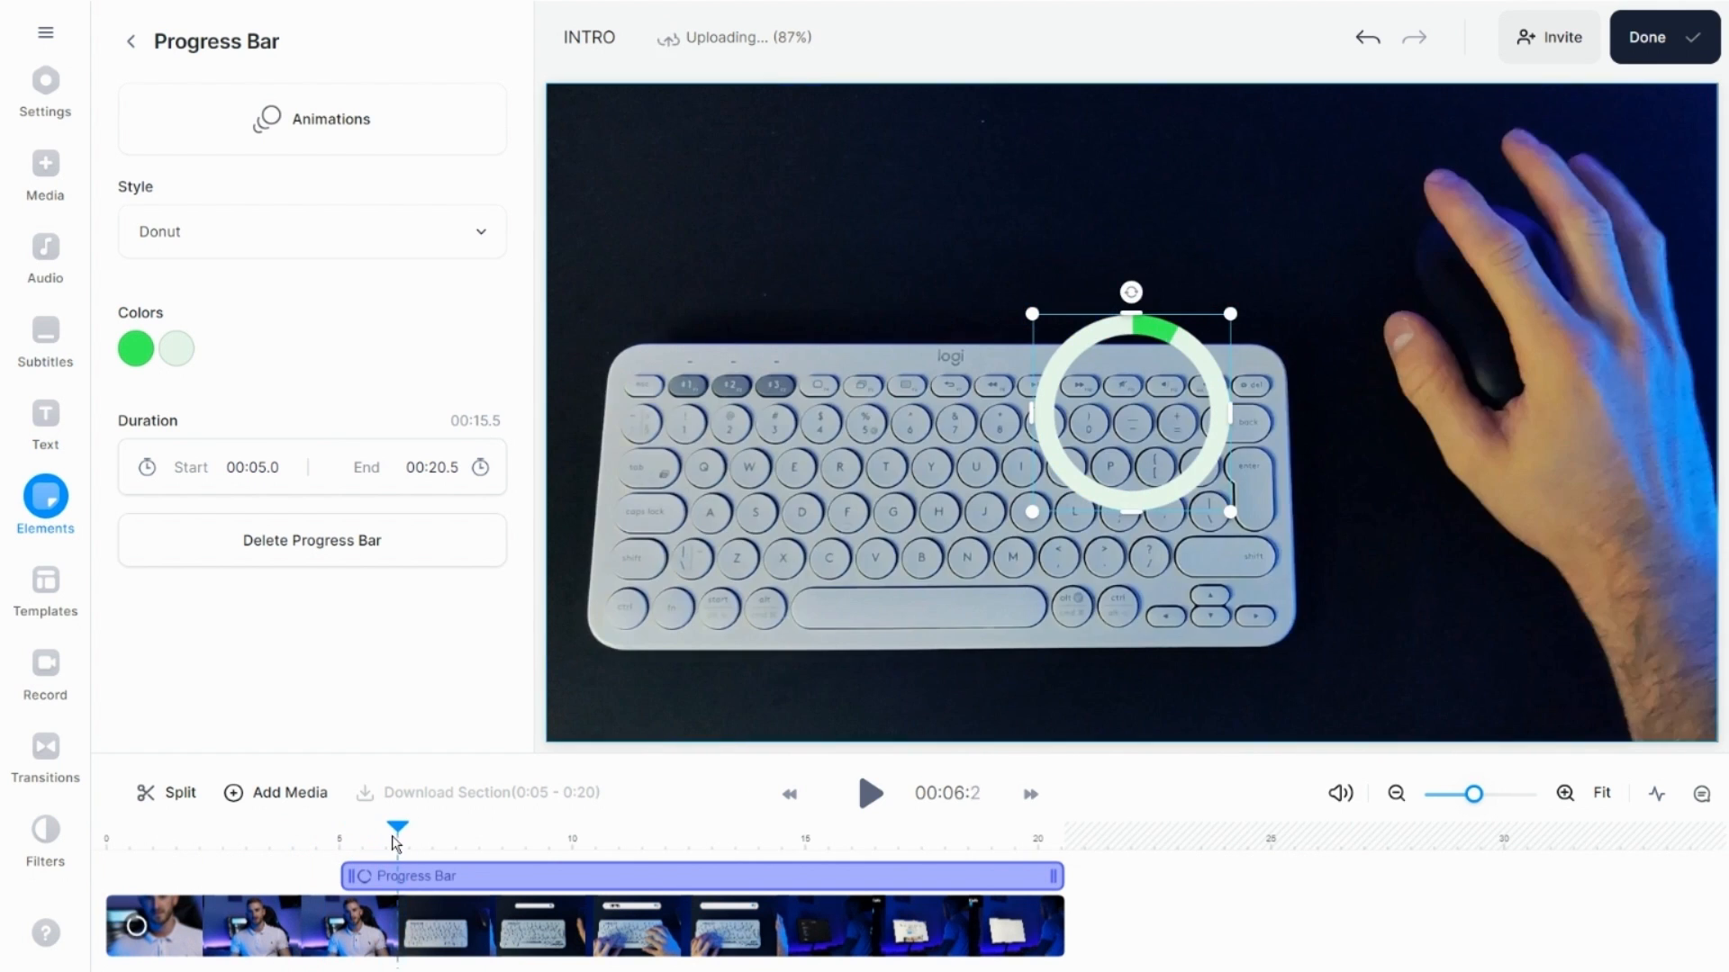
pyautogui.moveTo(394, 841); pyautogui.dragTo(391, 881)
# - Trim the progress bar's end to 00:17.8 and move the playhead to 00:16.0
pyautogui.click(610, 846)
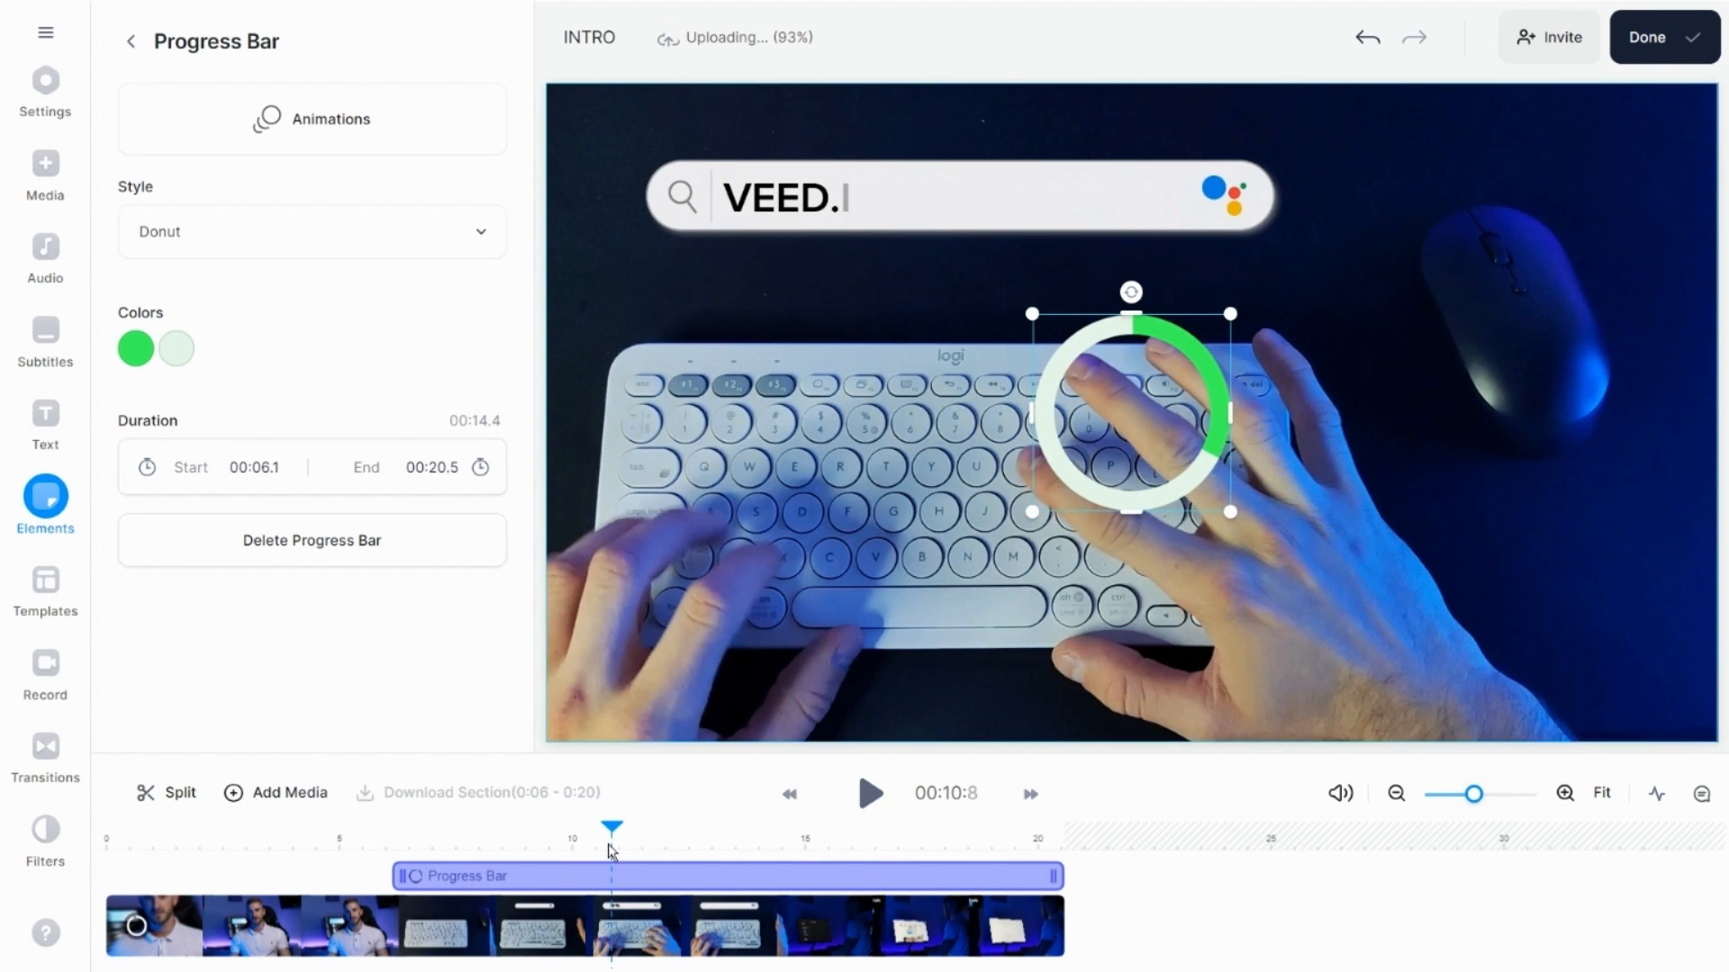
pyautogui.moveTo(625, 856); pyautogui.dragTo(934, 860)
pyautogui.click(851, 859)
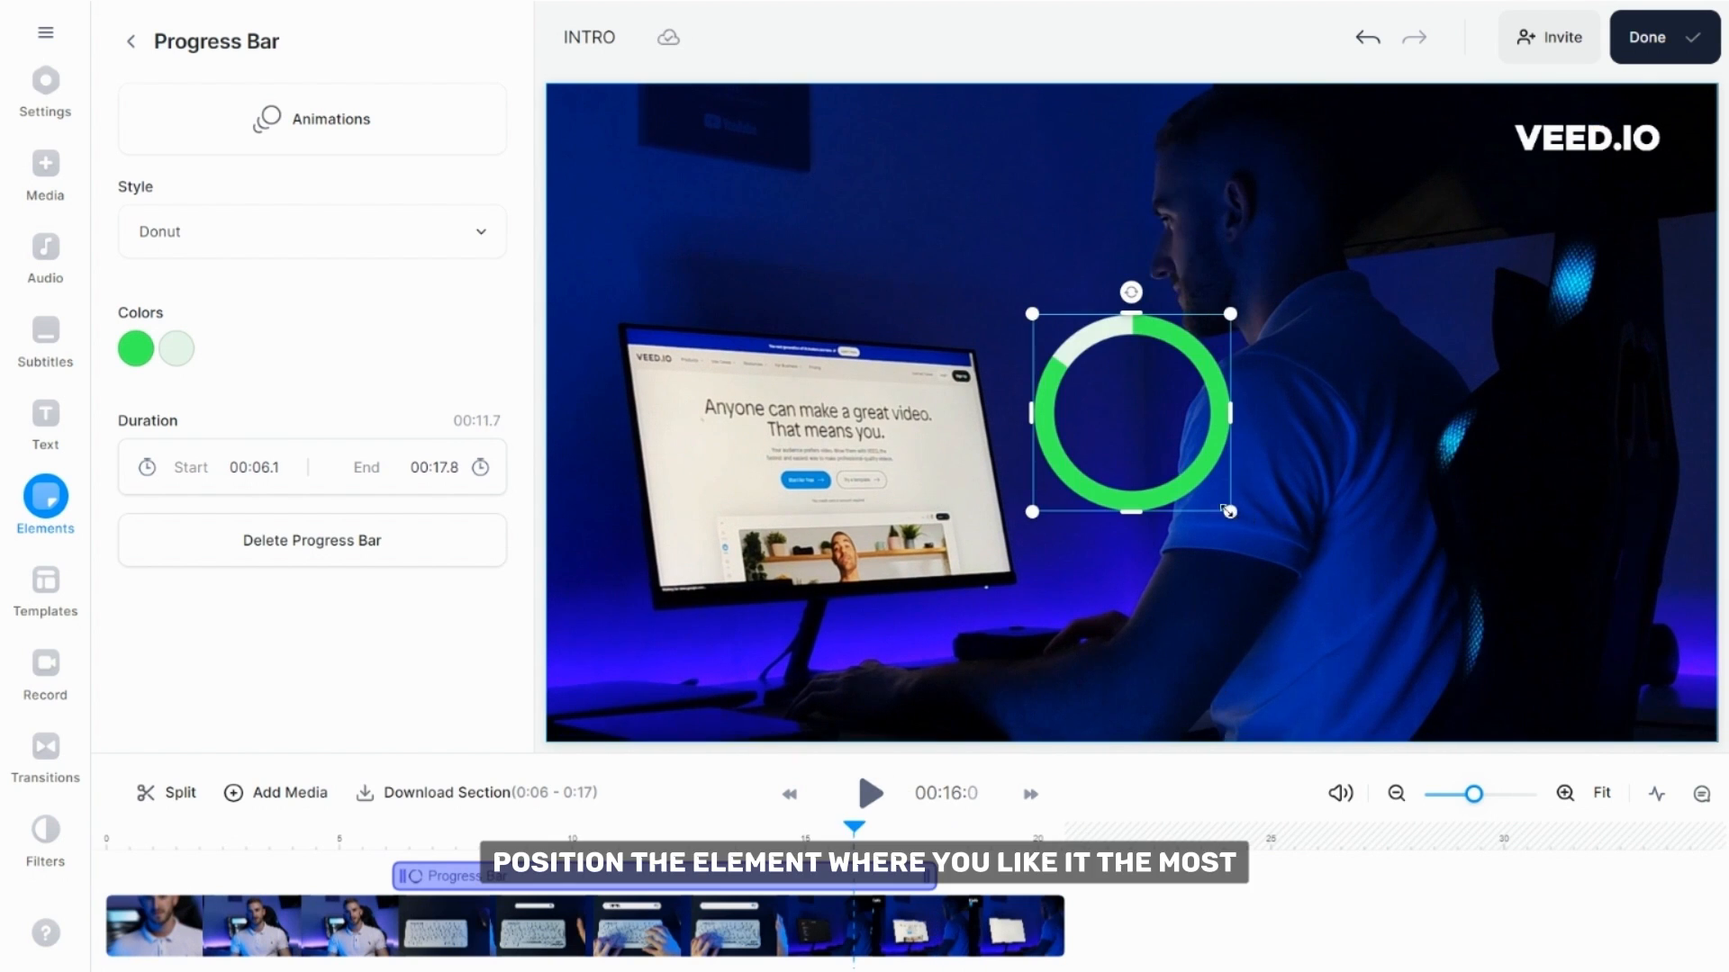
# - Shrink the donut progress bar into the upper-left corner of the video frame and give it a Fade entrance animation lasting 0.5 s
pyautogui.moveTo(1229, 512); pyautogui.dragTo(609, 144)
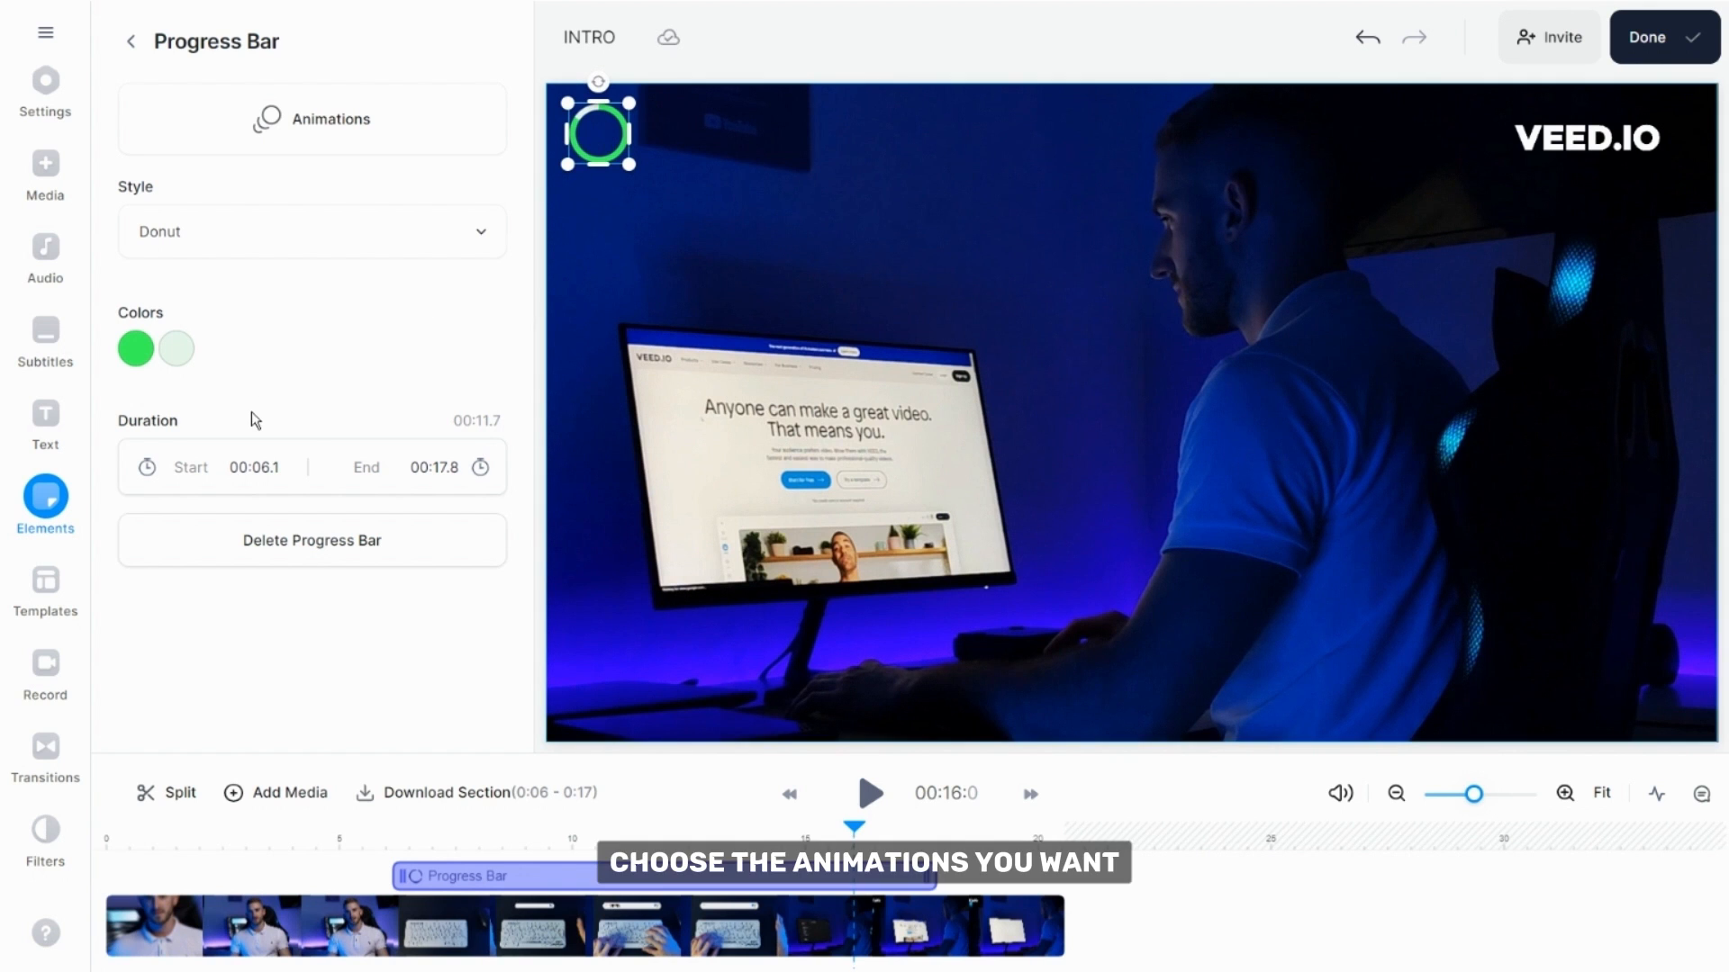
pyautogui.click(329, 142)
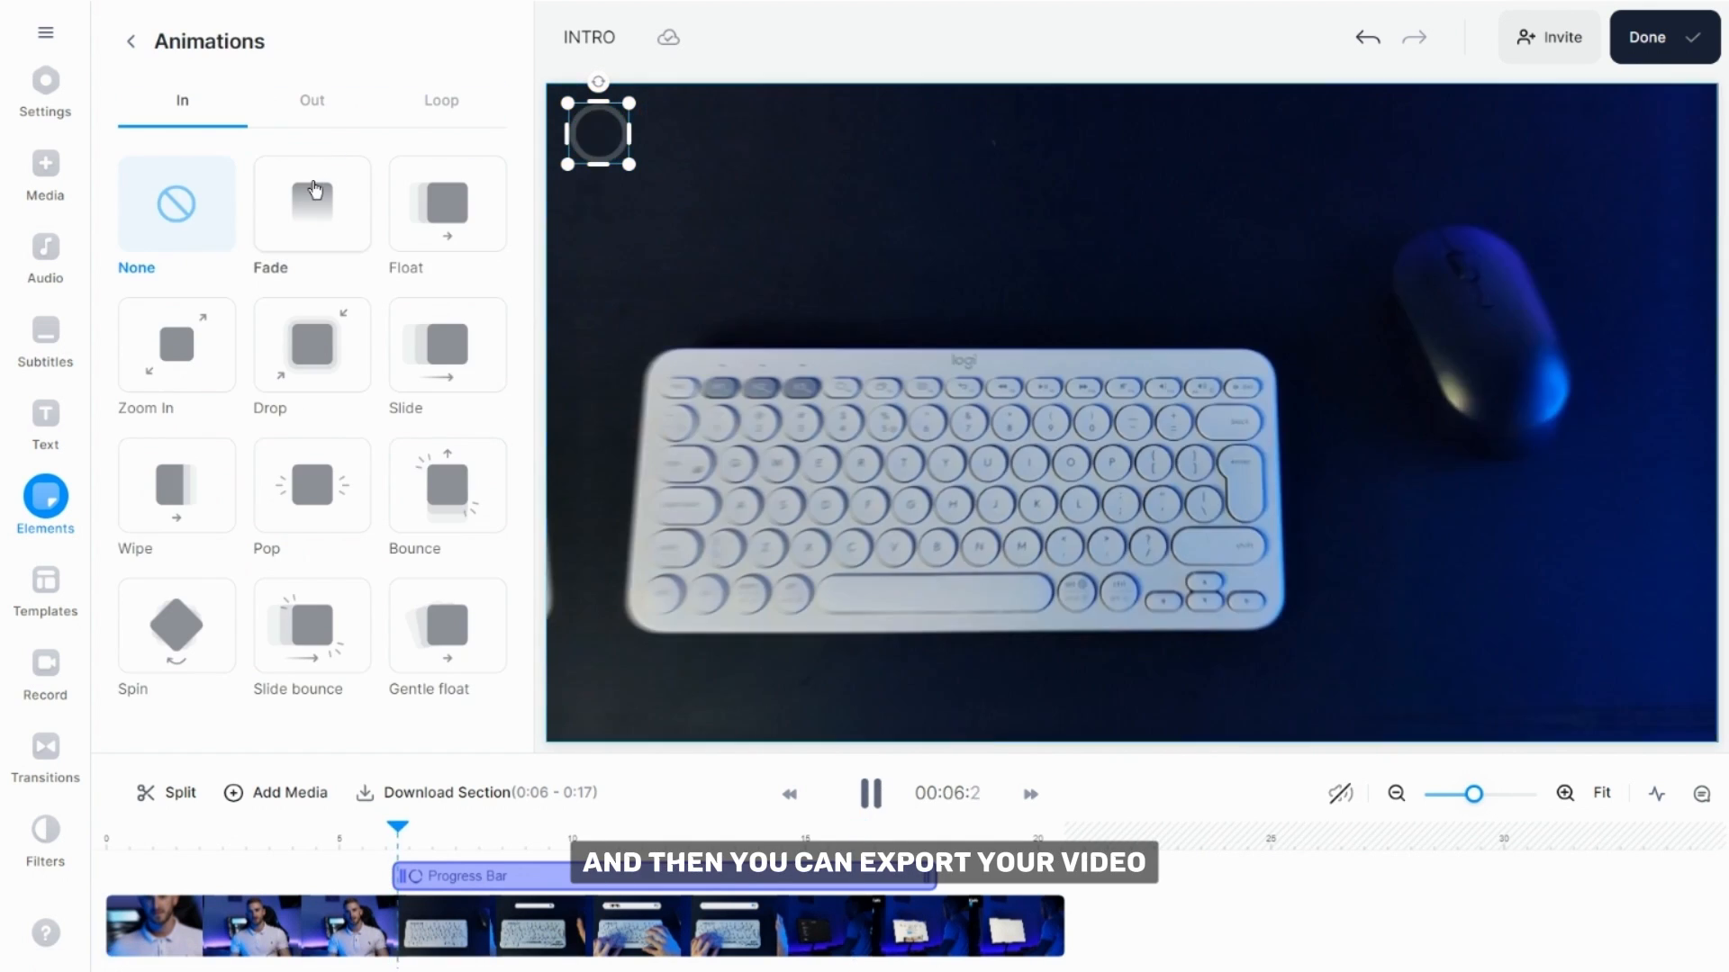
pyautogui.click(314, 191)
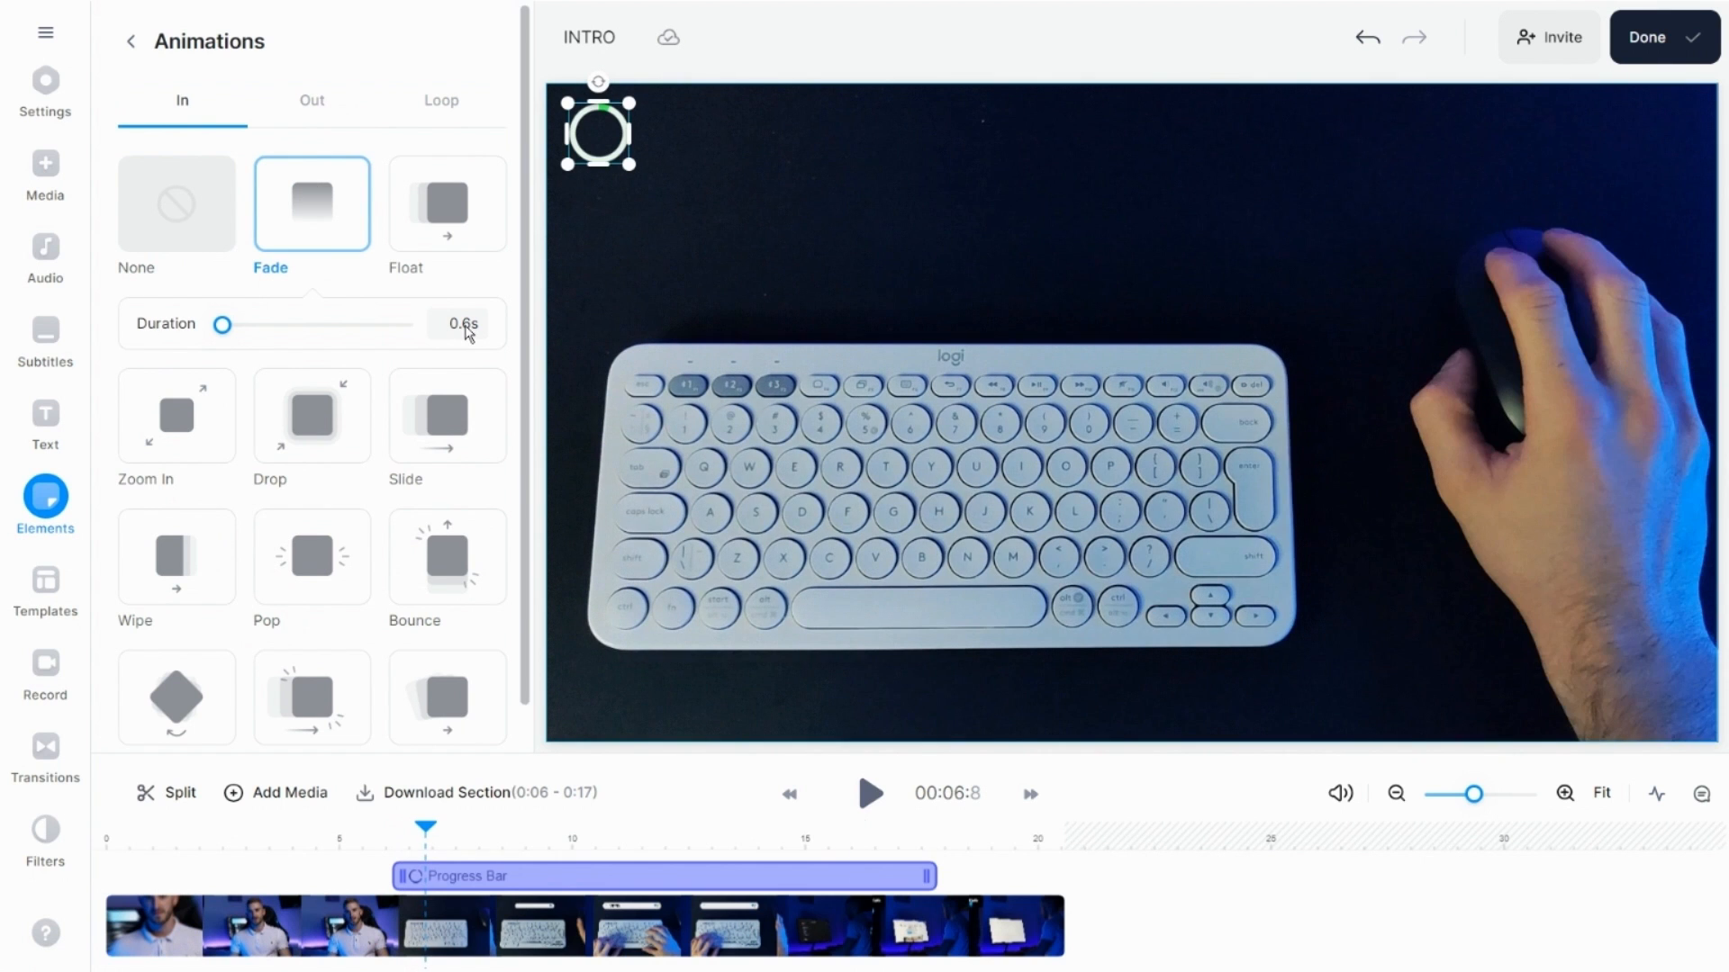
pyautogui.click(466, 326)
pyautogui.moveTo(471, 326); pyautogui.dragTo(520, 333)
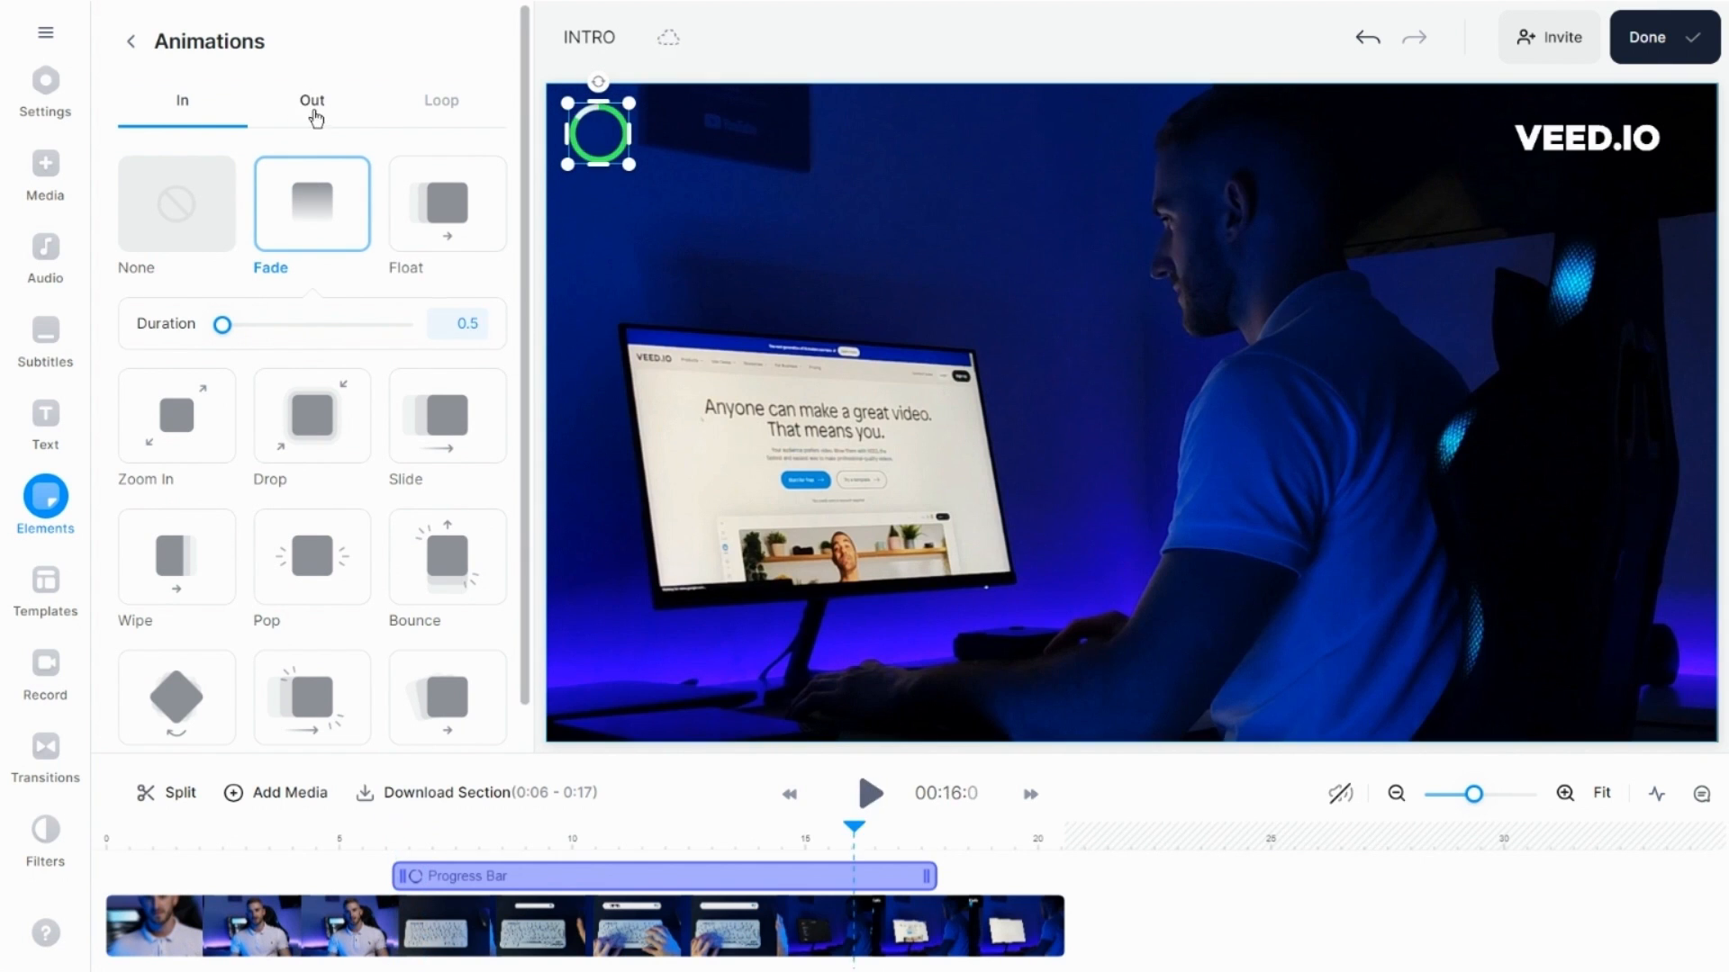
# - Give the progress bar a Fade exit animation and adjust that animation's duration
pyautogui.click(314, 118)
pyautogui.click(316, 213)
pyautogui.moveTo(469, 326); pyautogui.dragTo(481, 327)
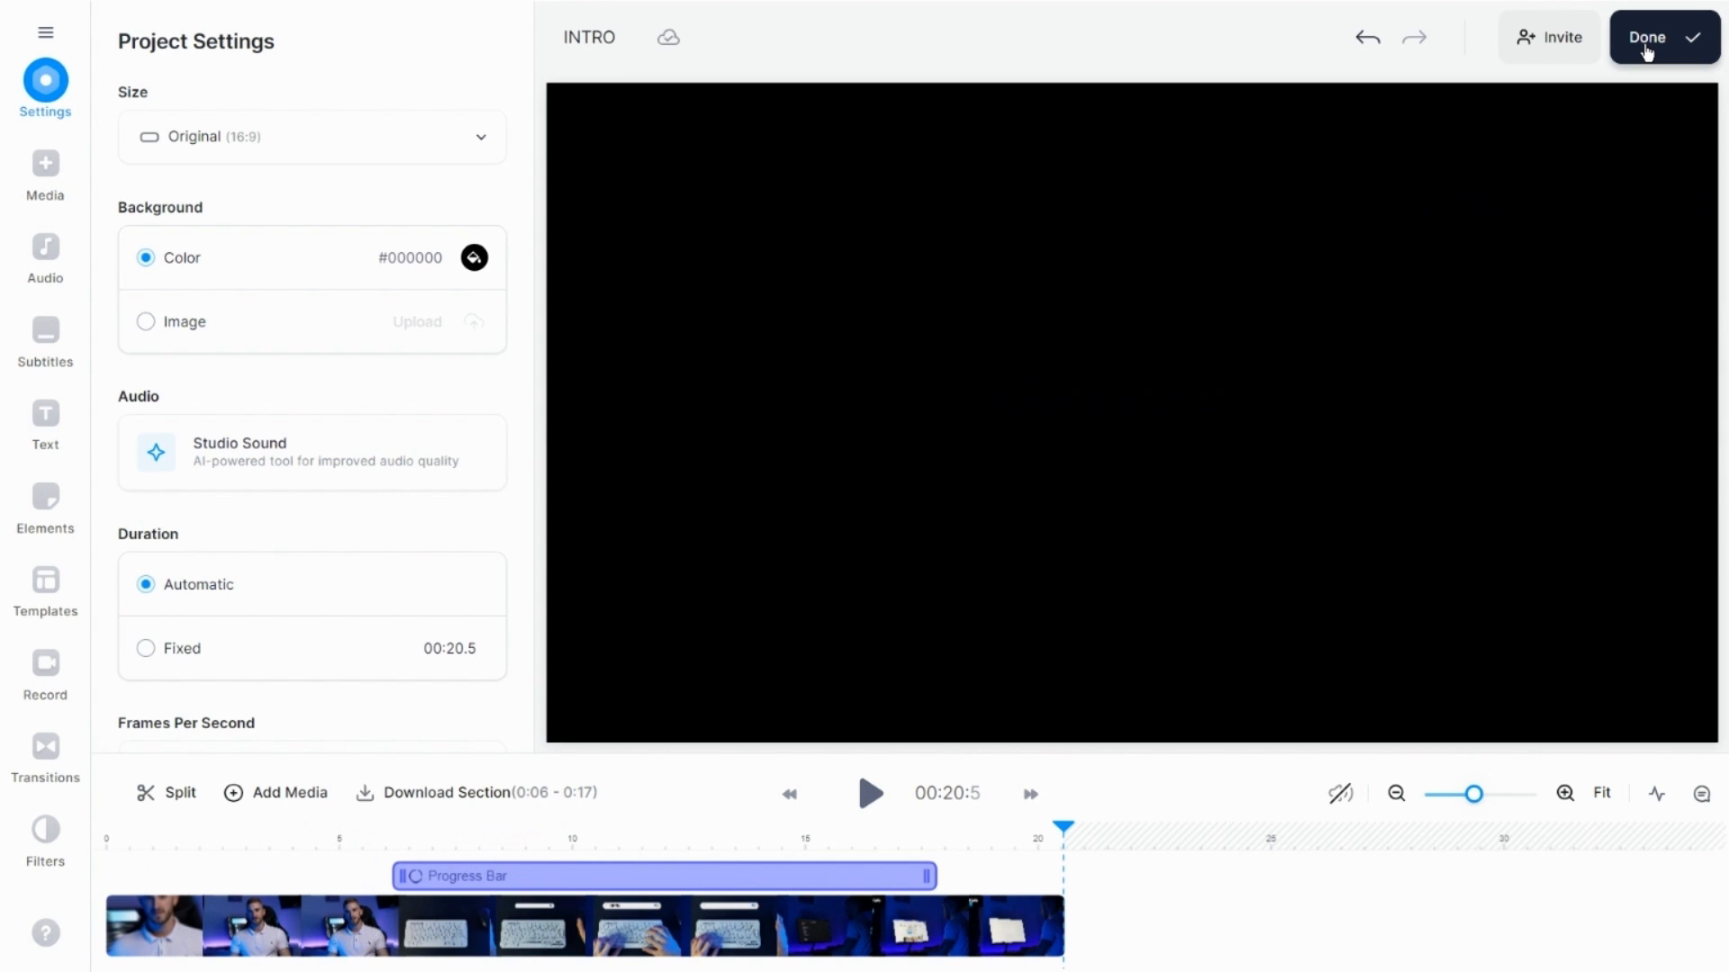
# - Finish editing the INTRO project and export the video at Standard quality
pyautogui.click(1648, 52)
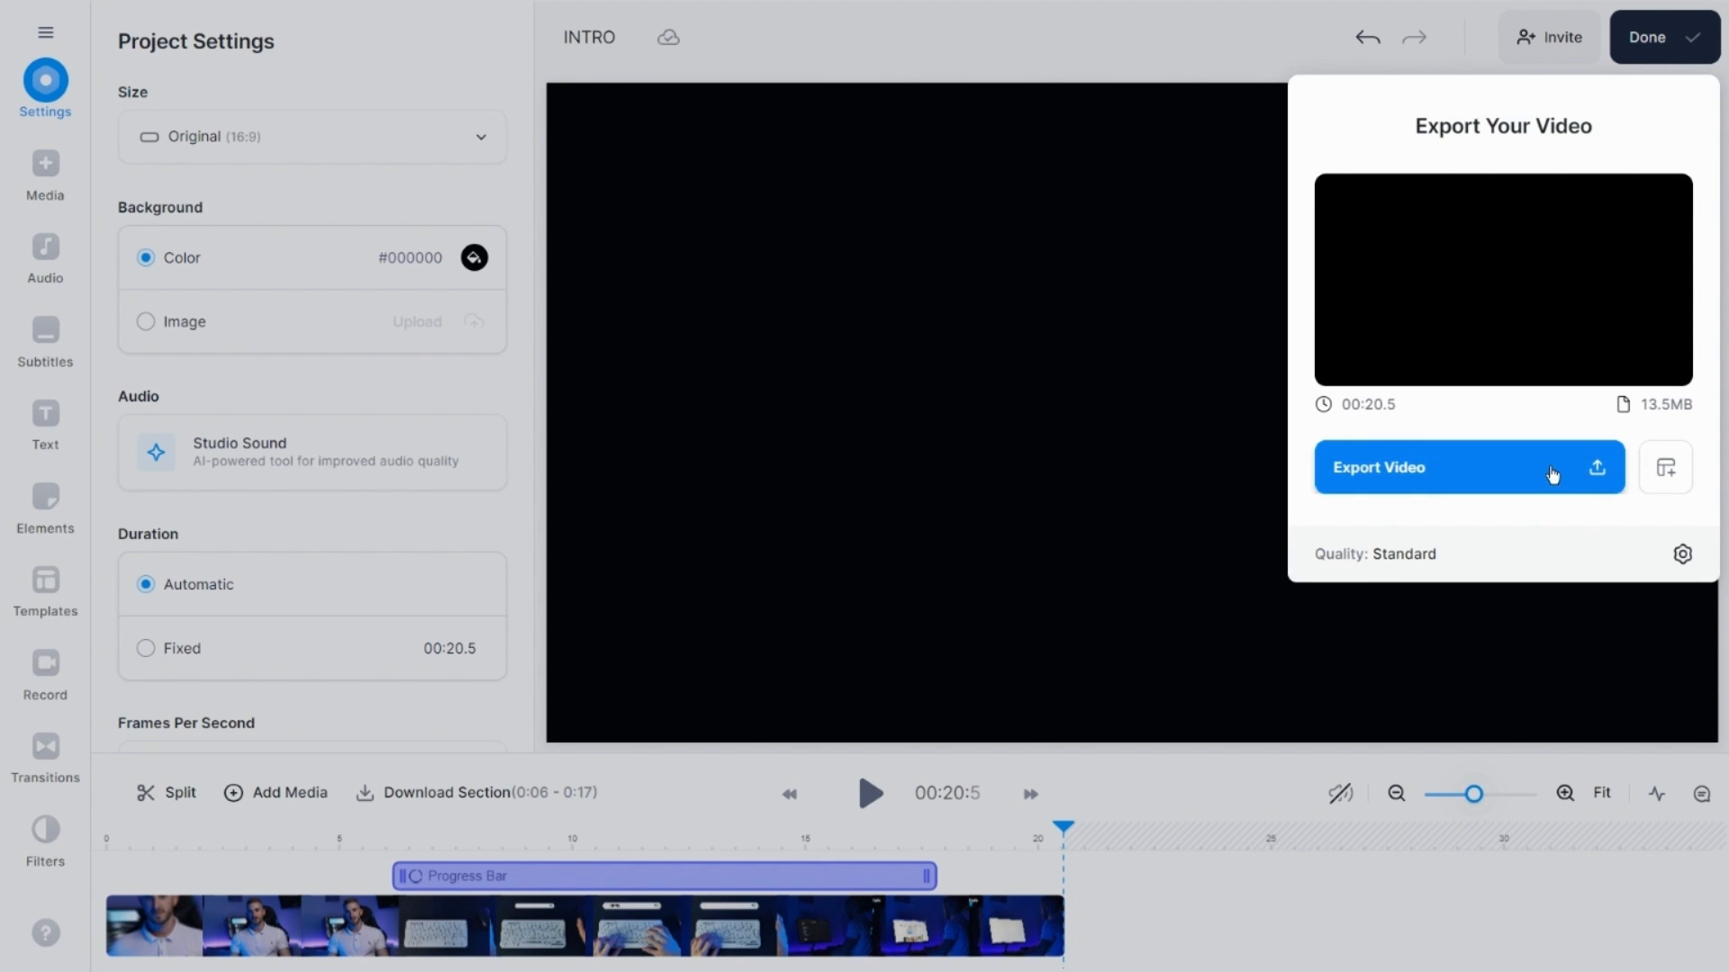
pyautogui.click(1536, 474)
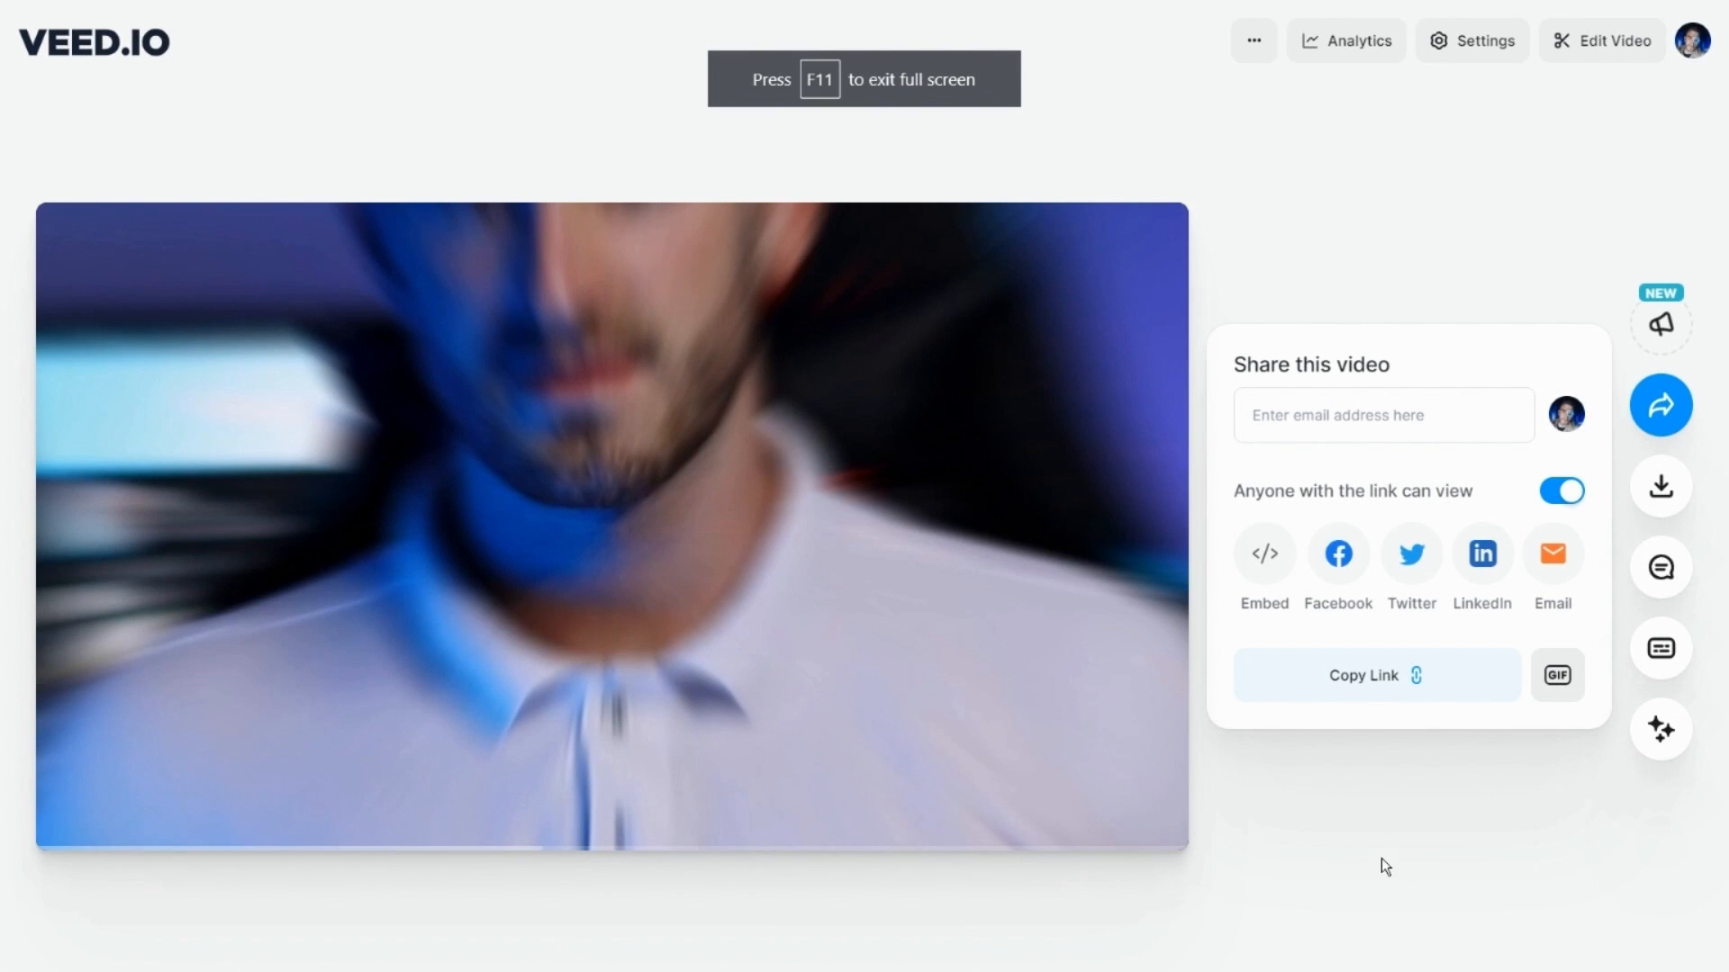